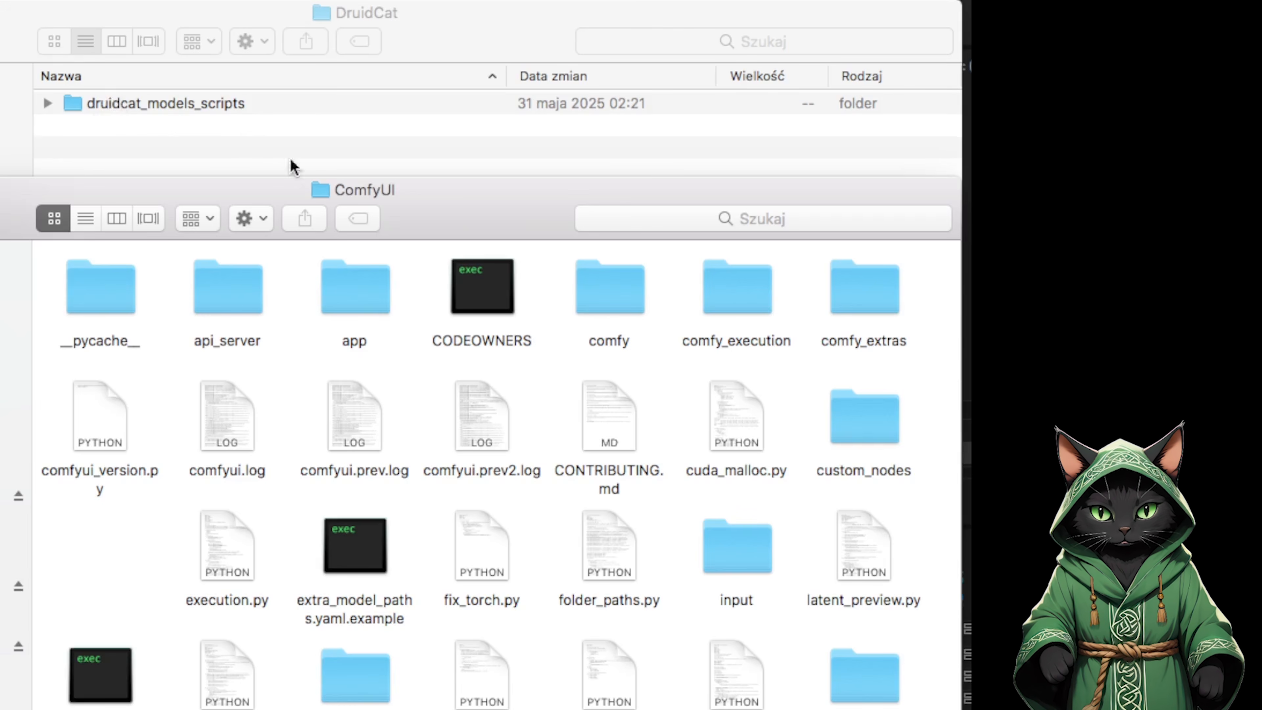
Place the druidcat_models_scripts folder inside the local ComfyUI folder.
drag(142, 103, 132, 537)
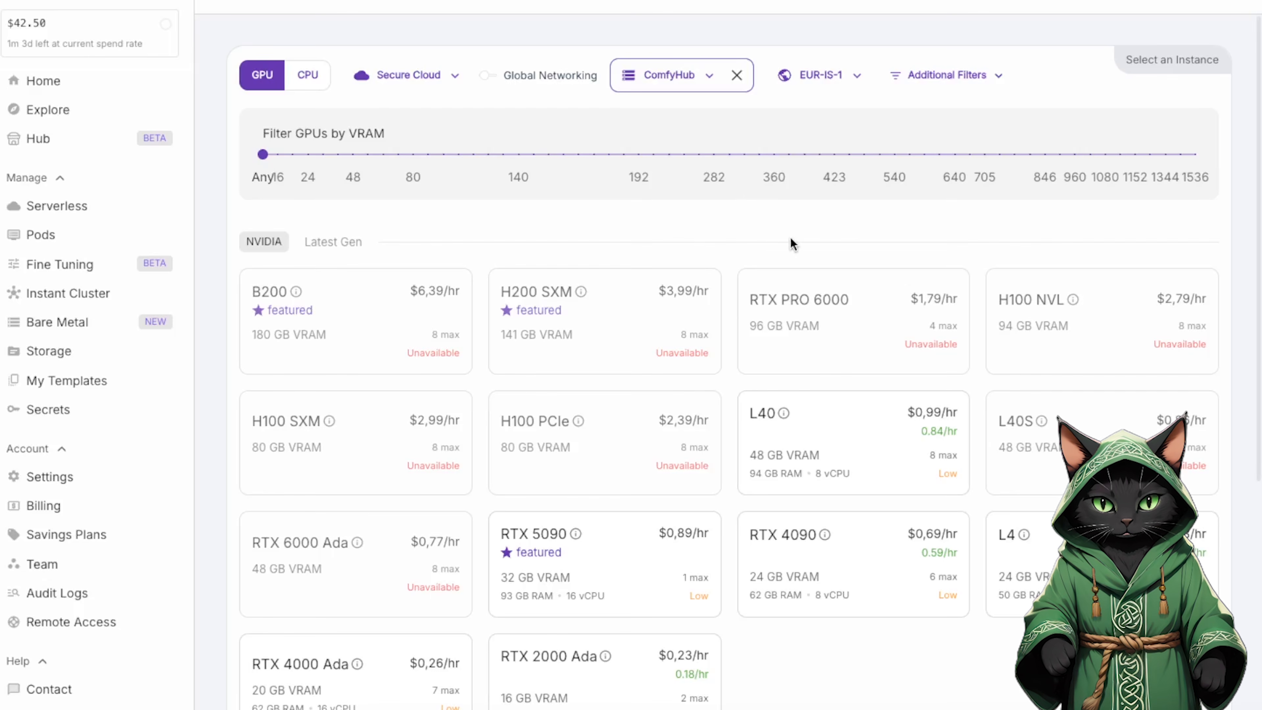
Go to the storage volumes in RunPod and start a deployment from the ComfyHub network volume.
click(67, 356)
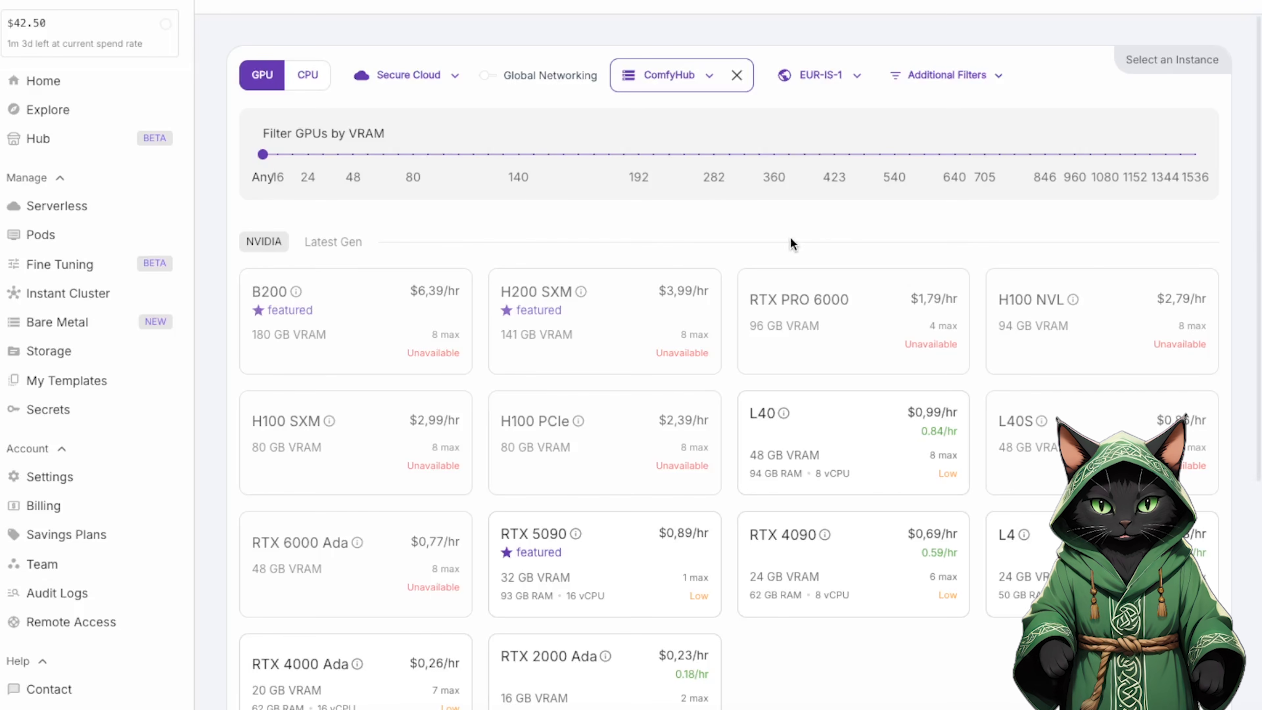
click(68, 356)
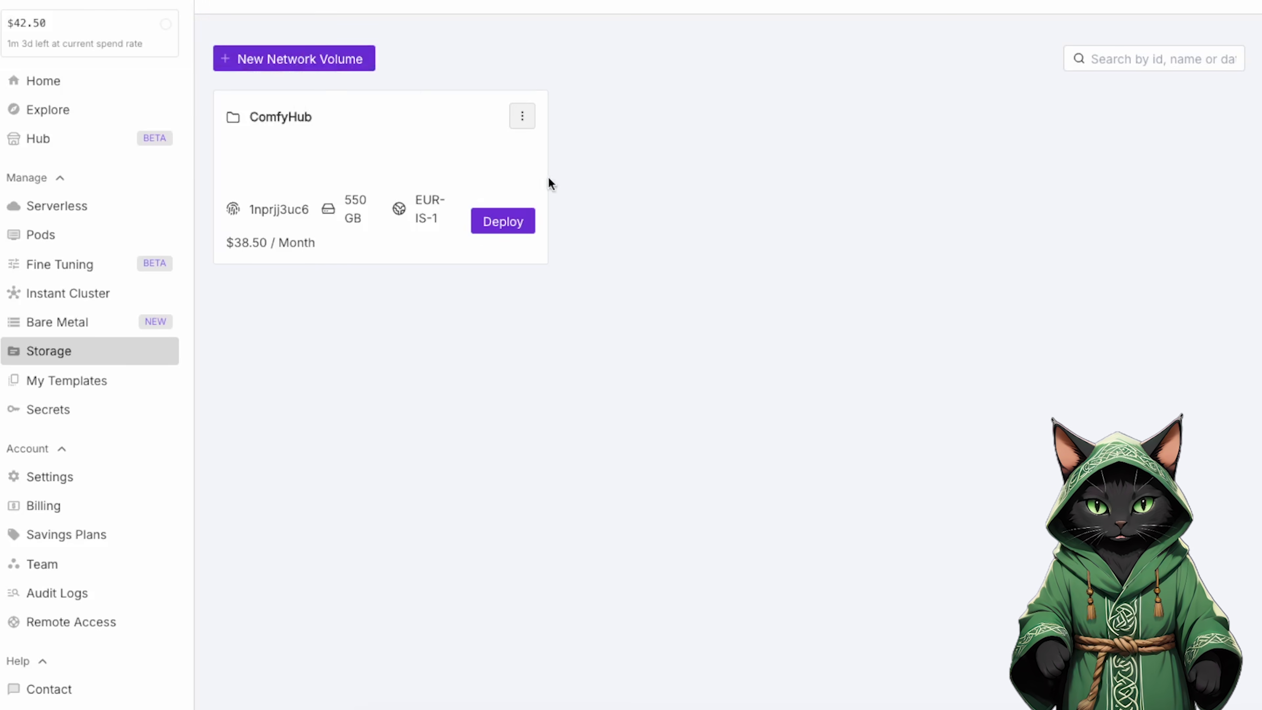
click(507, 221)
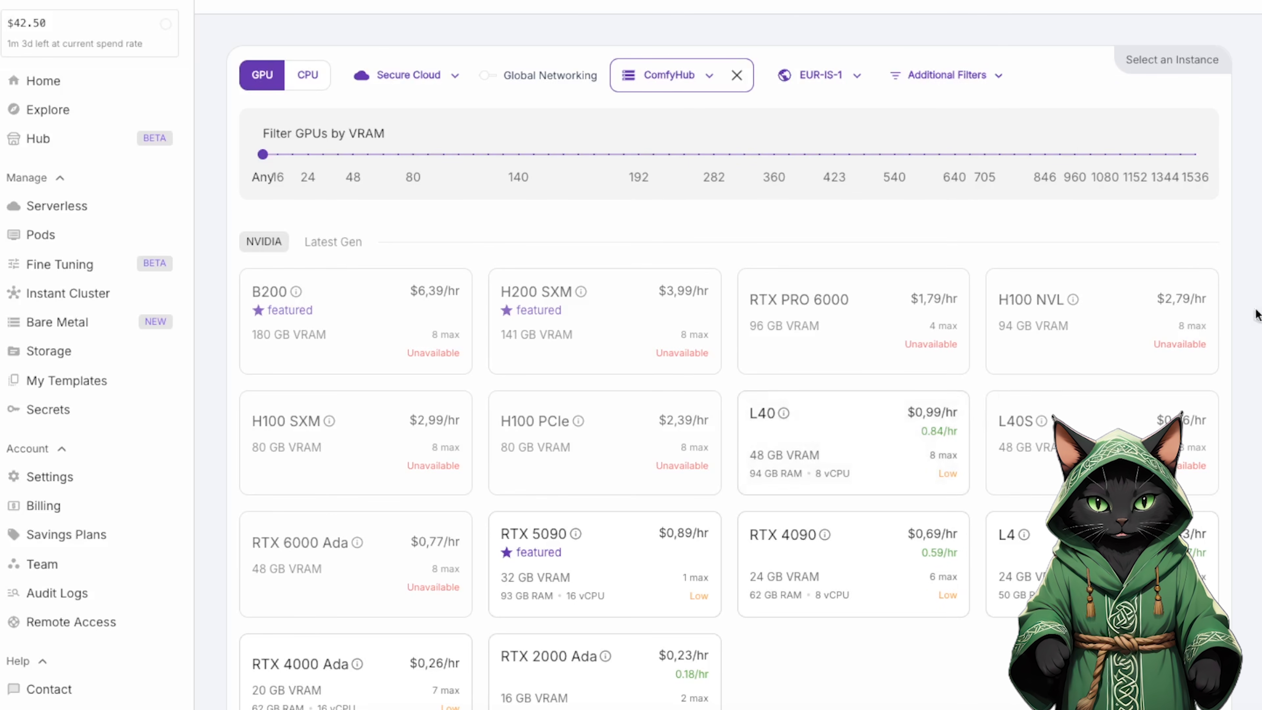
Choose the RTX 4090 GPU and deploy an on-demand pod with the ComfyHub network volume.
scroll(1253, 310, down, 2)
scroll(1253, 310, down, 3)
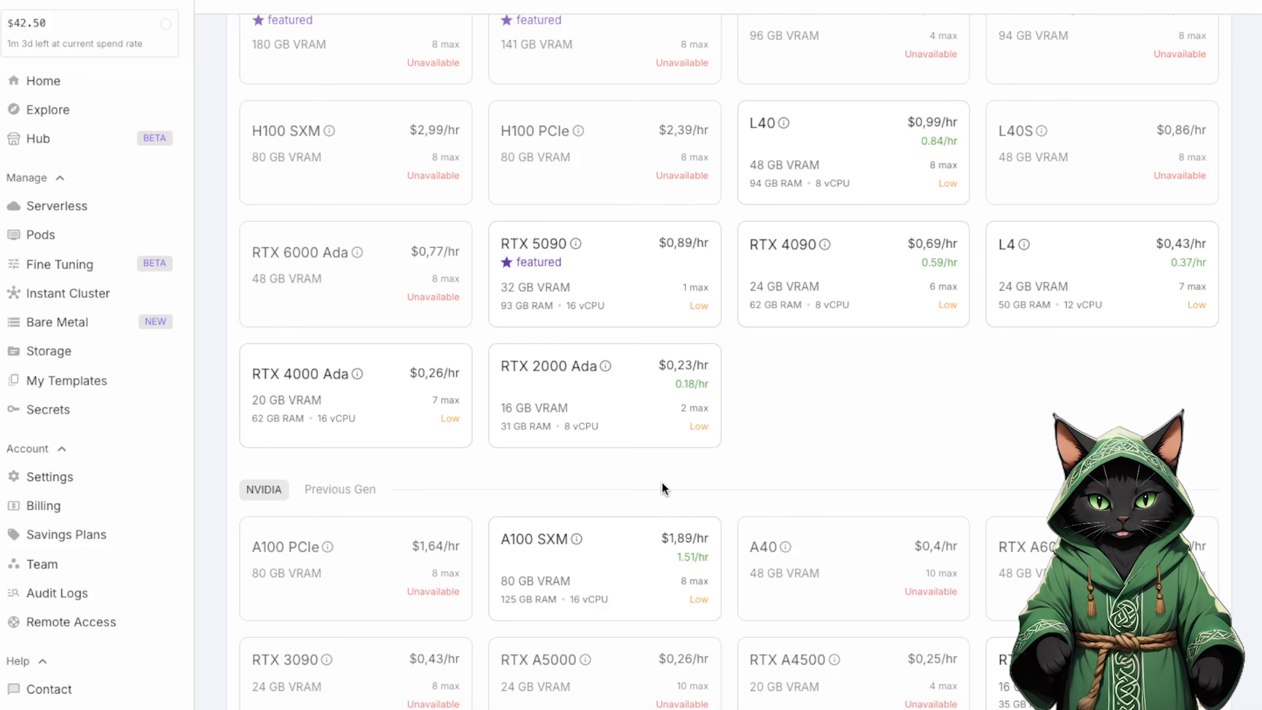
scroll(665, 489, up, 3)
click(852, 450)
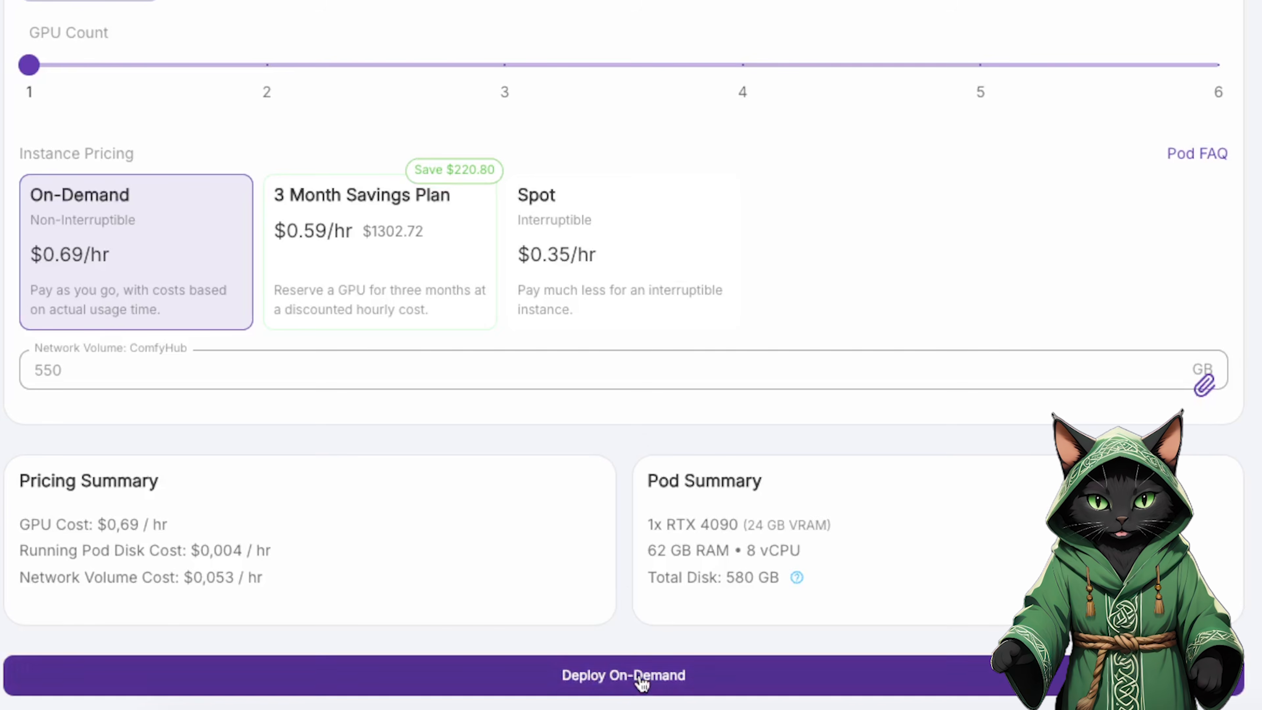
click(642, 681)
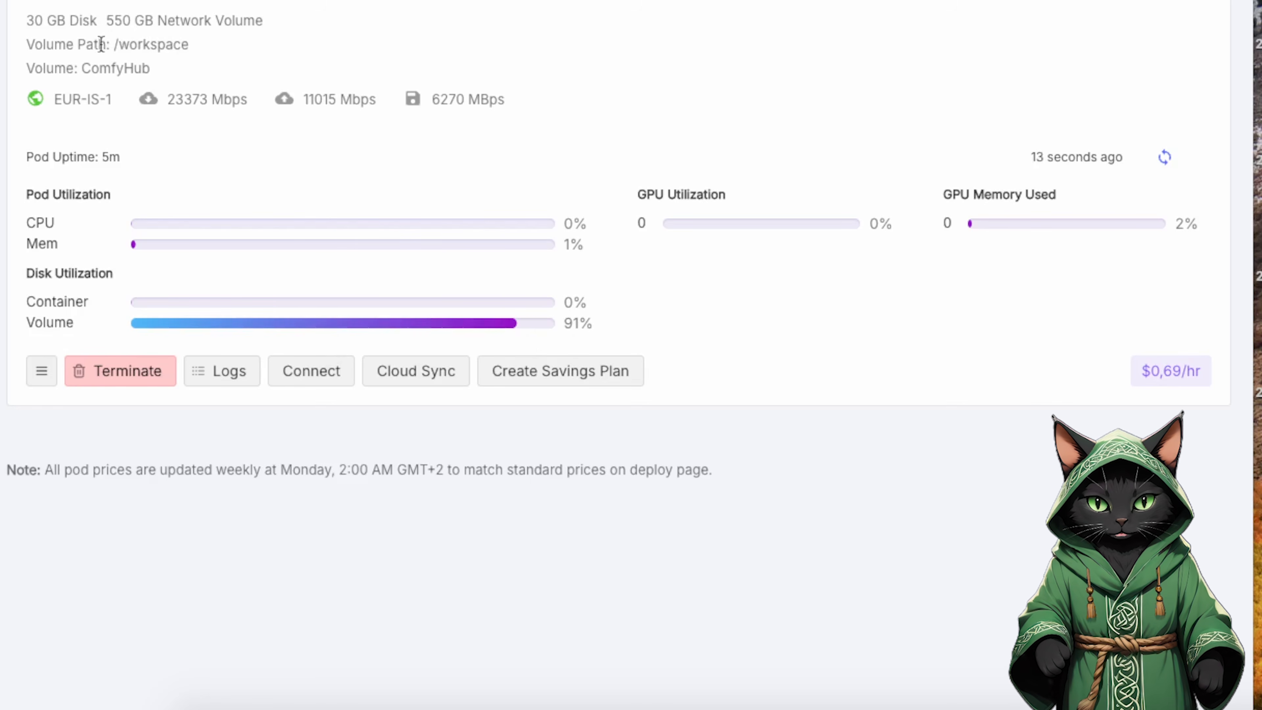
Connect to the pod's JupyterLab and upload druidcat_models_scripts.zip into the ComfyUI folder.
click(294, 372)
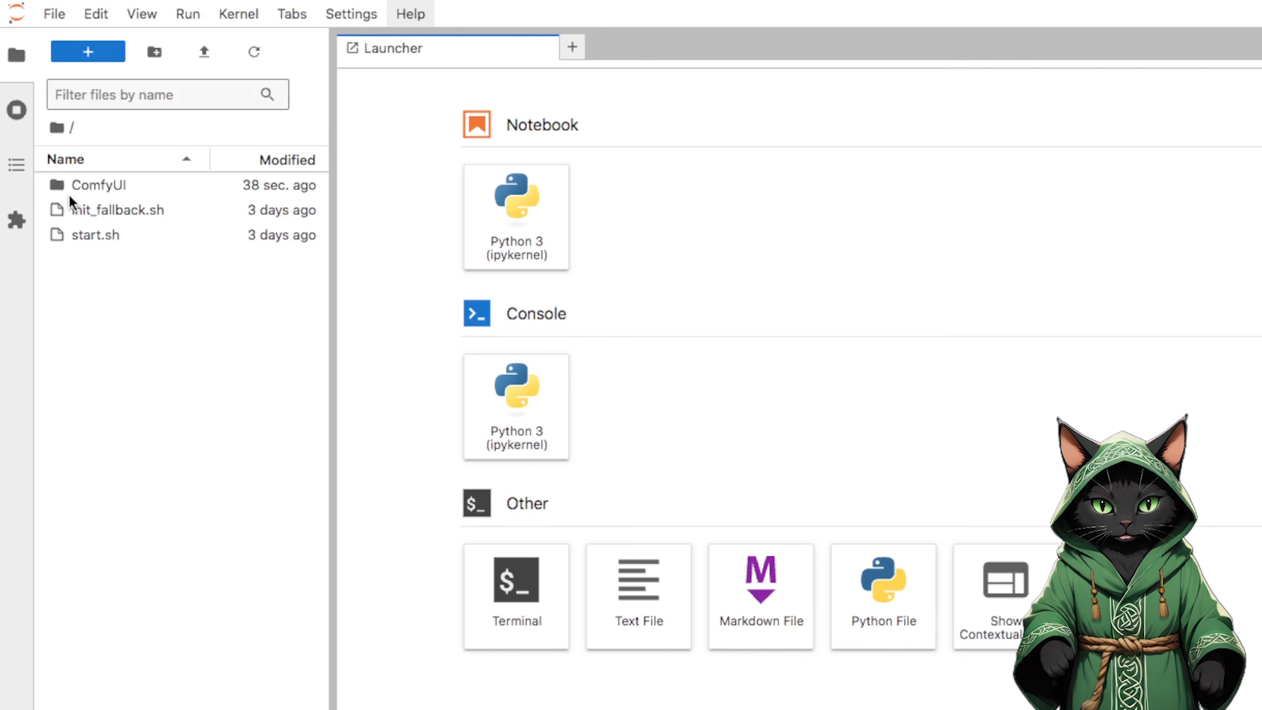
double_click(99, 183)
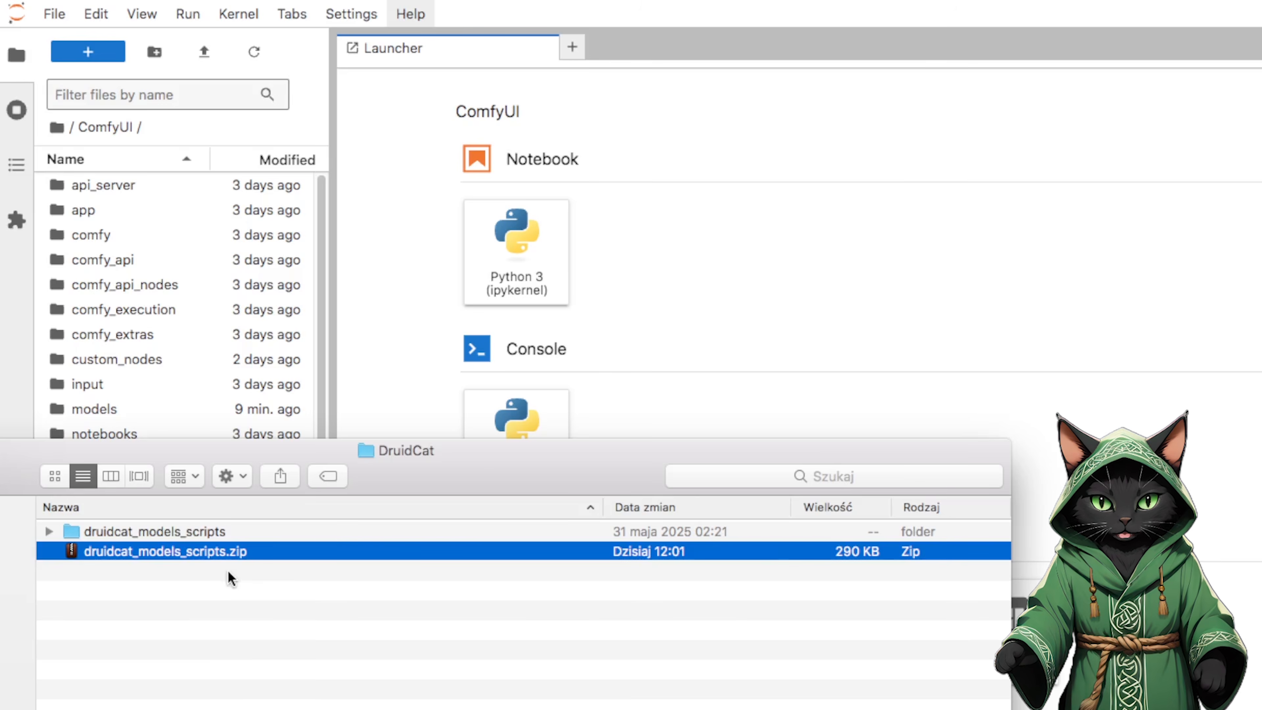
drag(155, 555, 160, 211)
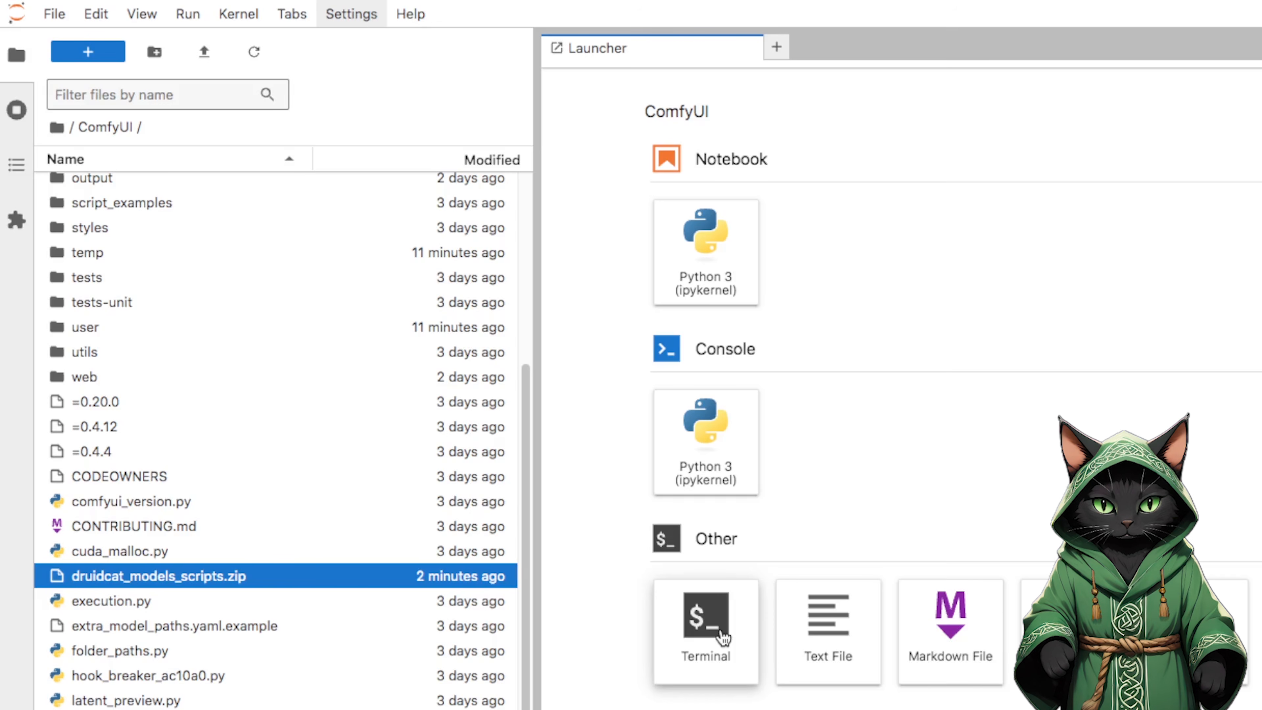
Open a terminal in the ComfyUI folder and unzip druidcat_models_scripts.zip with the -P option, supplying the archive password.
click(723, 638)
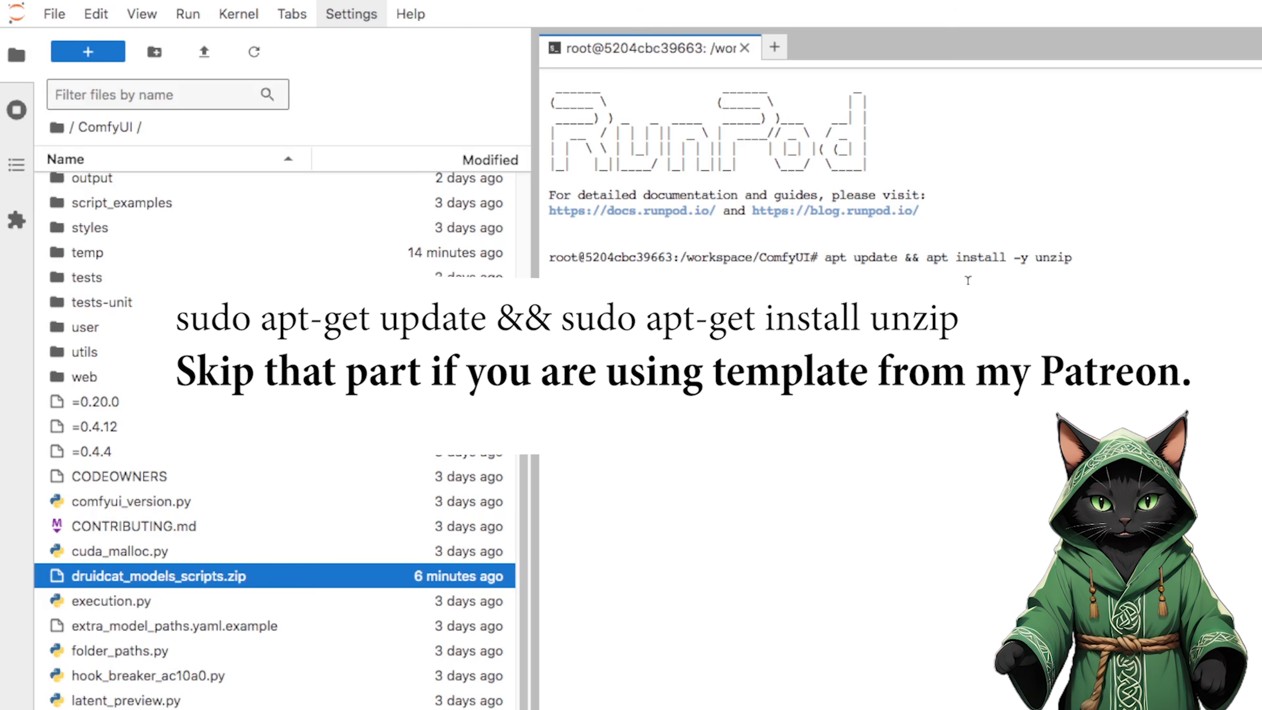
key(Return)
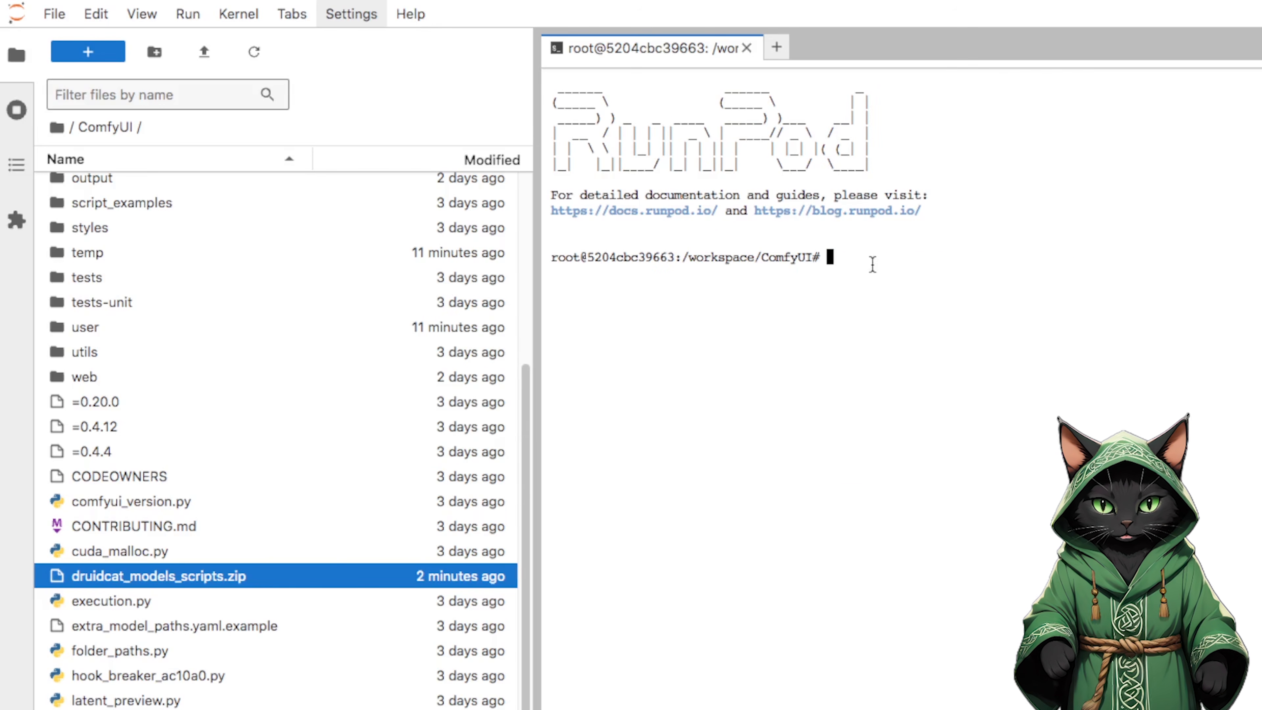
key(ctrl+v)
key(Left)
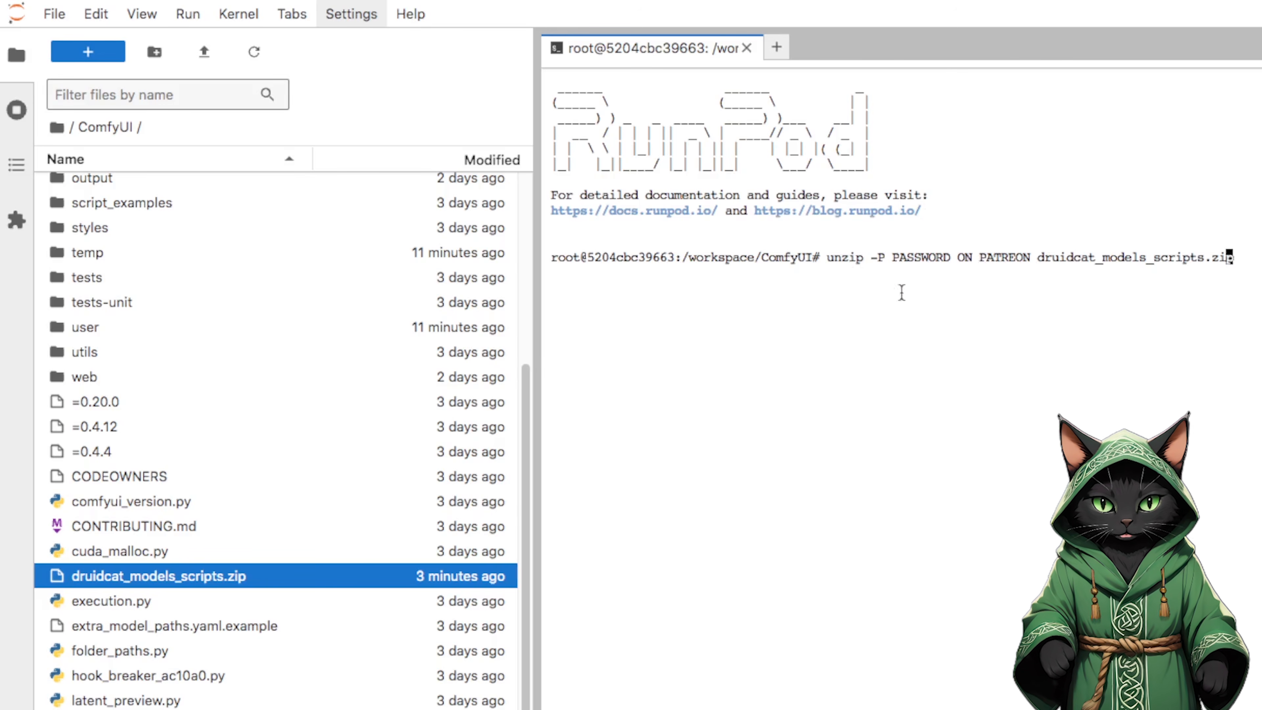
key(Left)
key(Left)
key(Left)
key(Left)
key(Left)
key(Left)
key(Left)
key(Left)
key(Left)
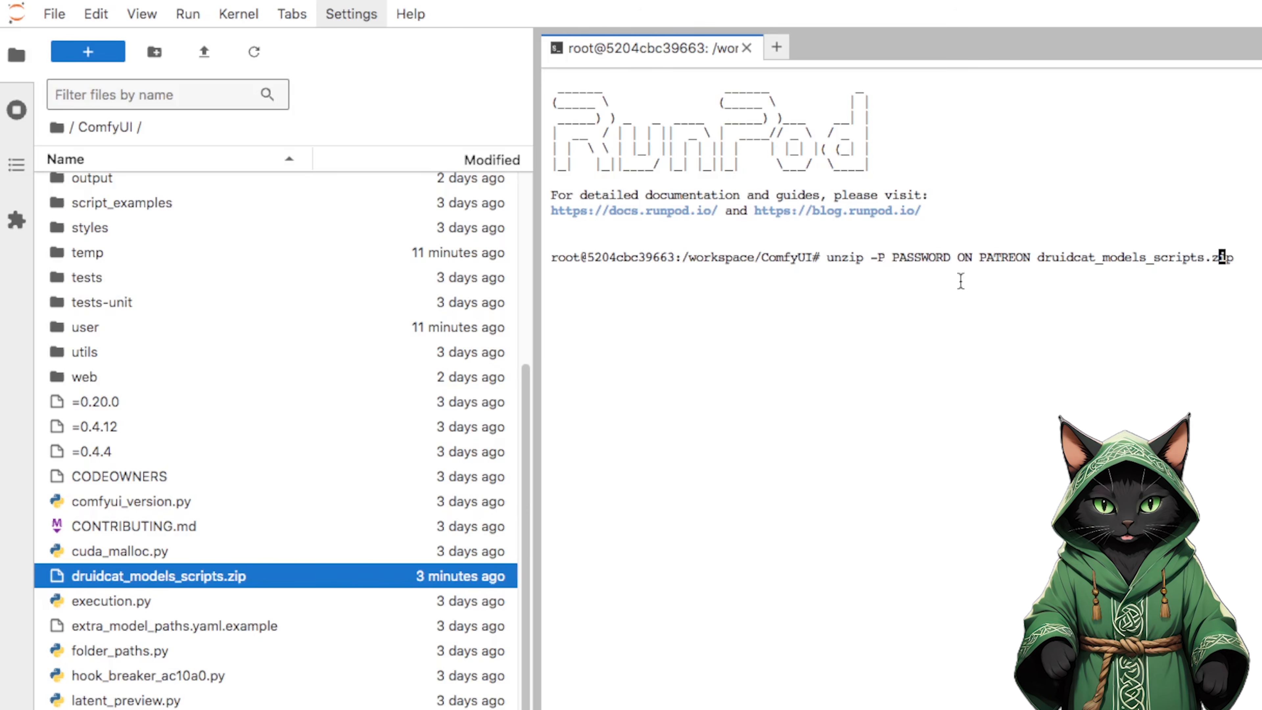
key(Left)
key(Left)
key(Left)
key(Left)
key(Left)
key(Left)
key(Left)
key(Left)
key(Left)
key(Left)
key(Left)
key(Left)
key(Left)
key(Left)
key(Left)
key(Left)
key(Left)
key(Left)
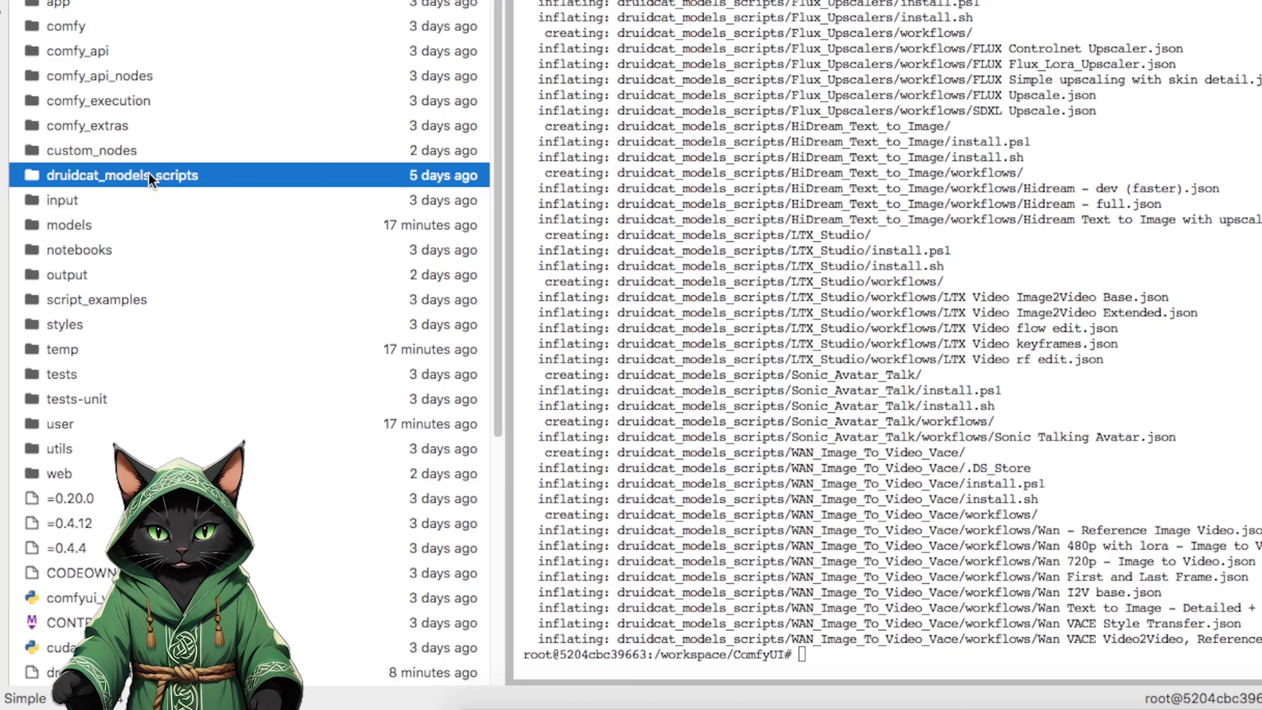
Close the terminal and browse to the Flux_Text_to_Image folder inside druidcat_models_scripts.
double_click(169, 175)
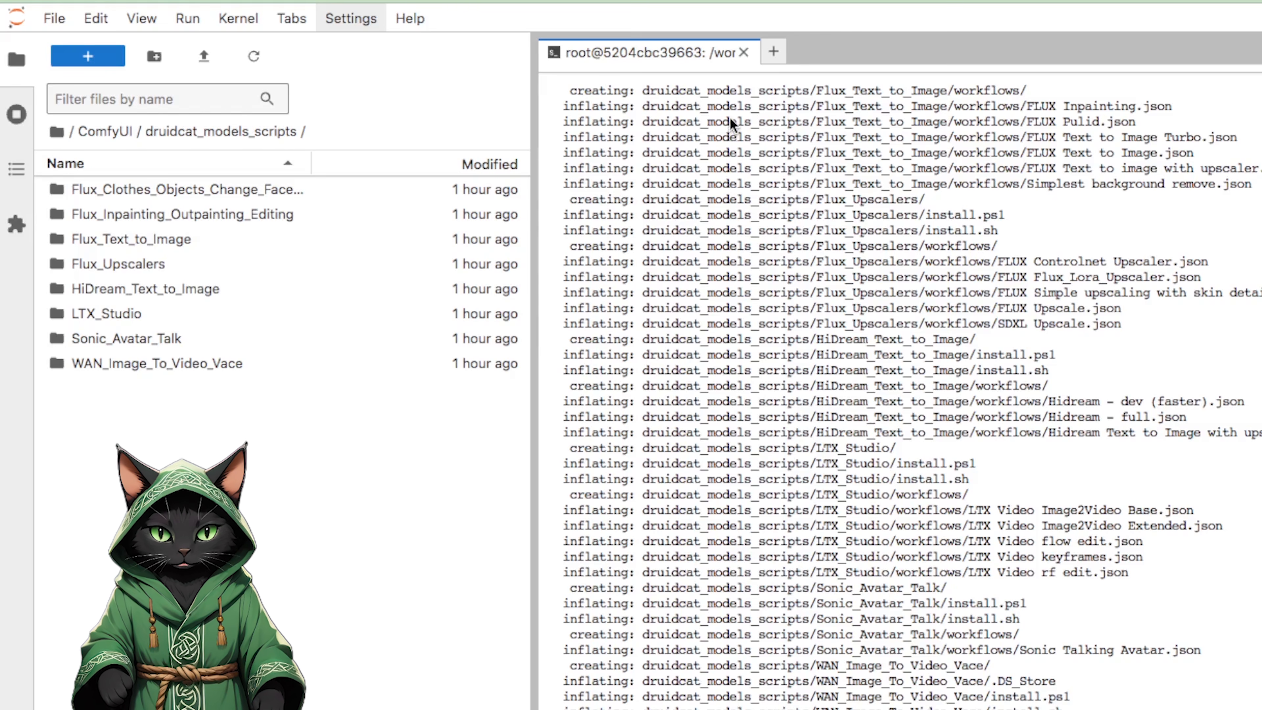
click(744, 53)
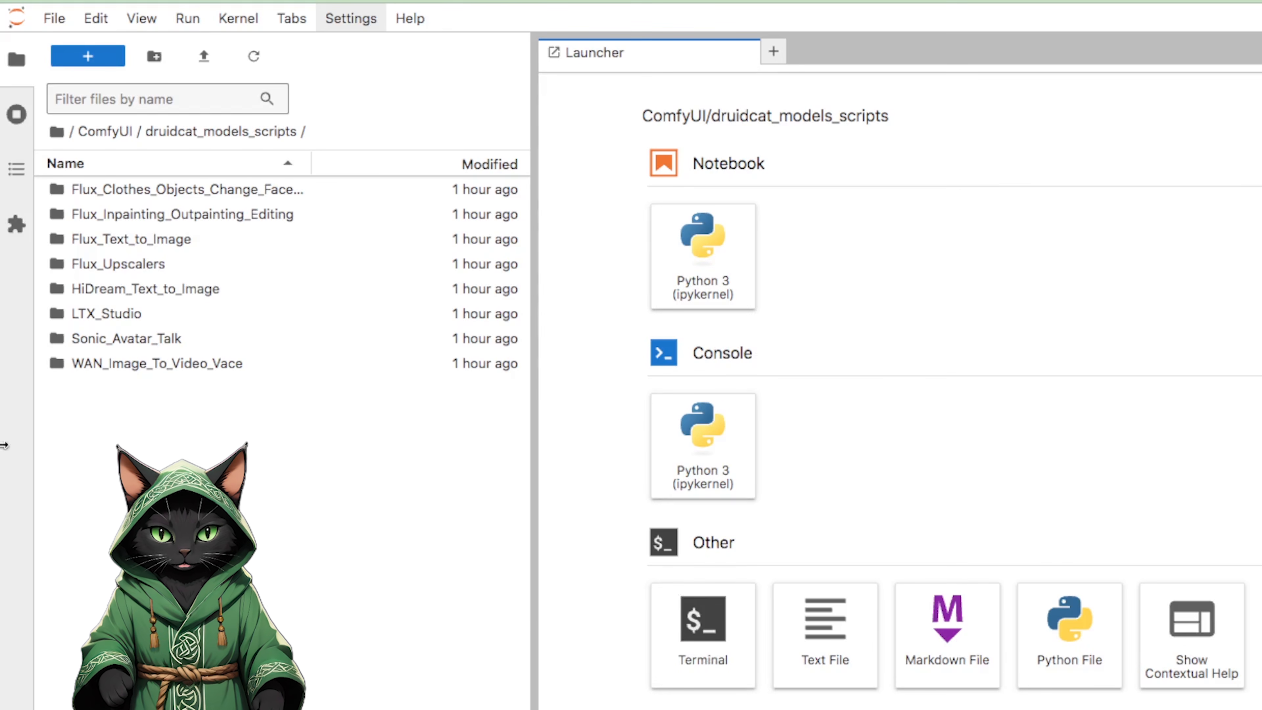
double_click(101, 240)
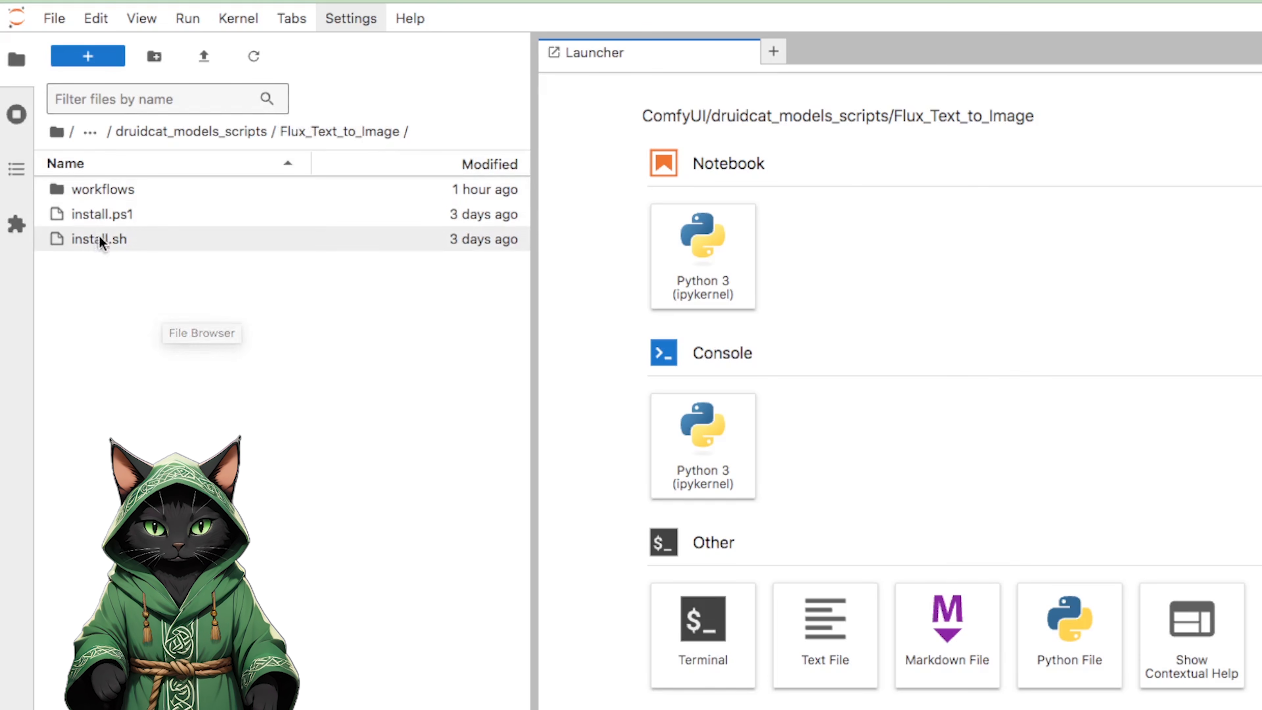
Open a terminal in the Flux_Text_to_Image folder and run "bash install.sh".
mouse_move(99, 246)
click(702, 636)
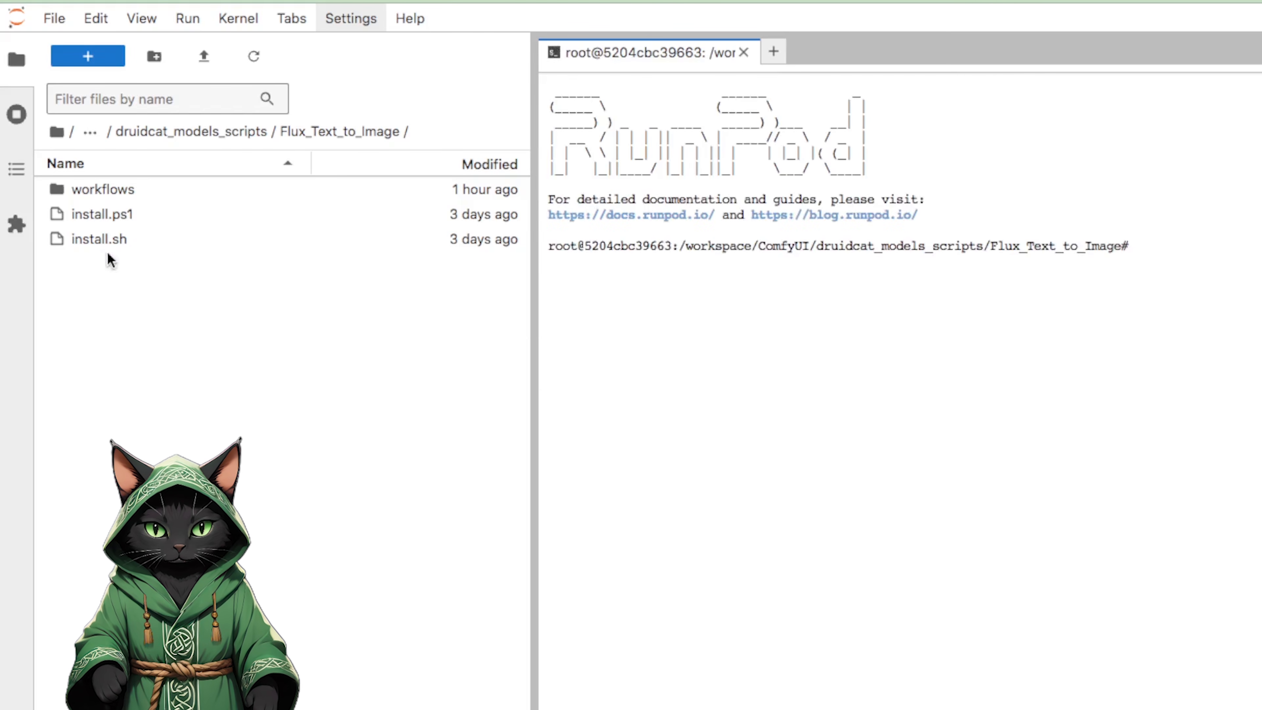
text(bash install.sh)
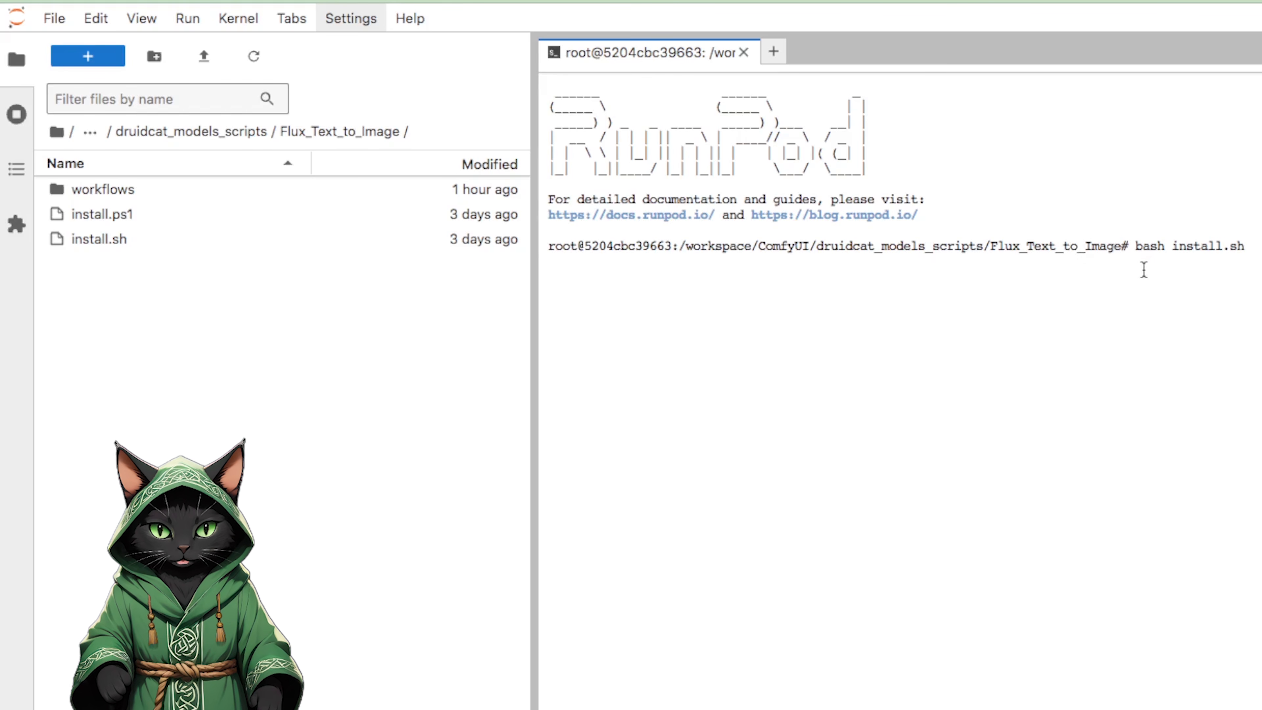
key(Return)
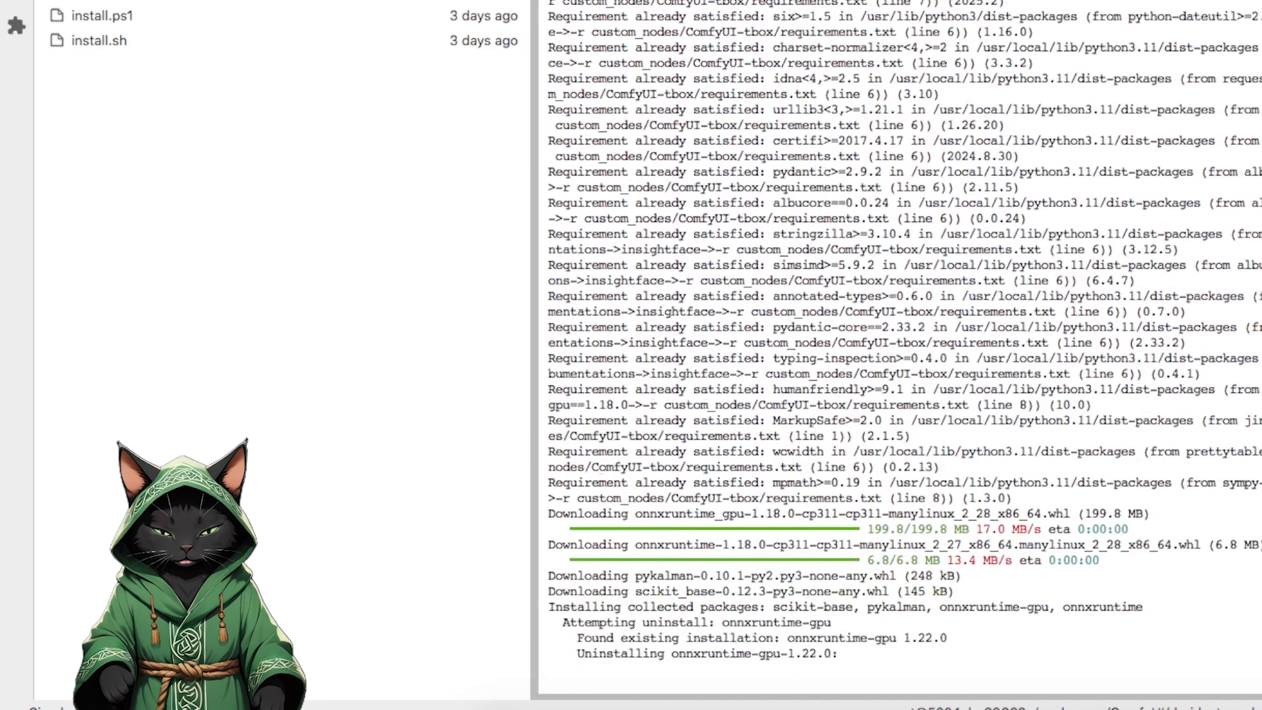
Switch to ComfyUI and restart its server from ComfyUI Manager, confirming the reboot.
double_click(119, 1)
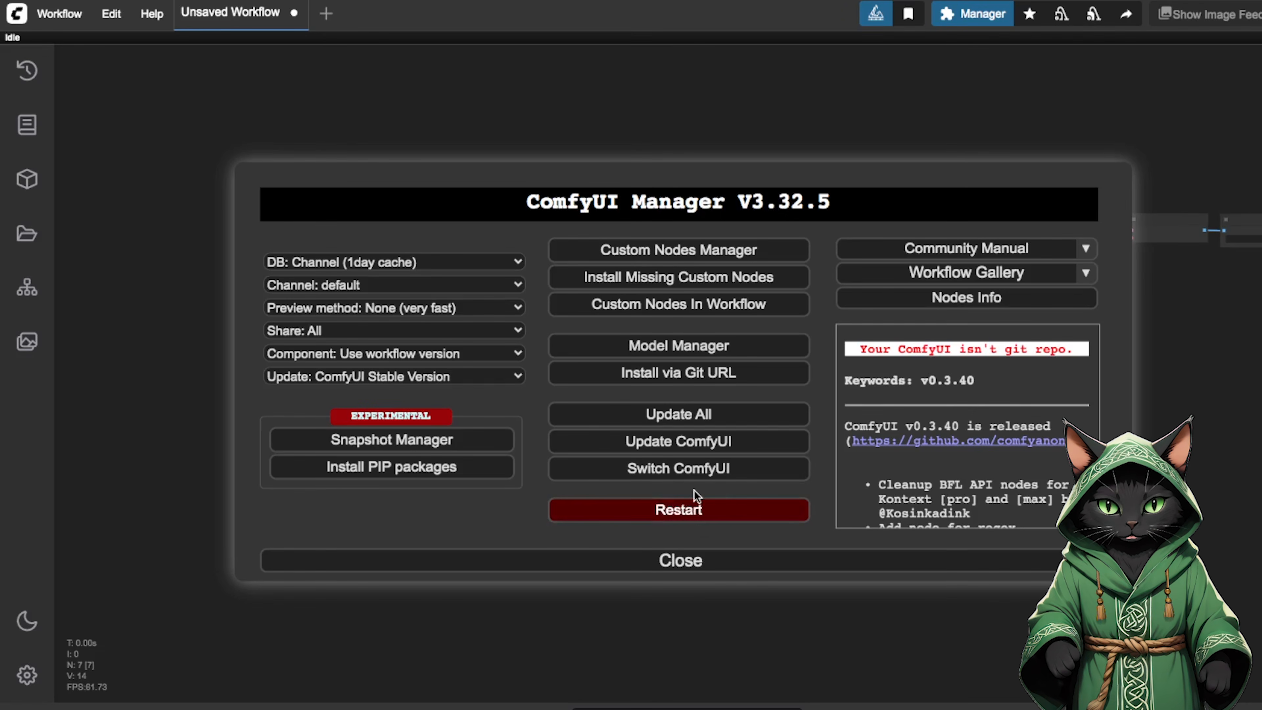
click(688, 512)
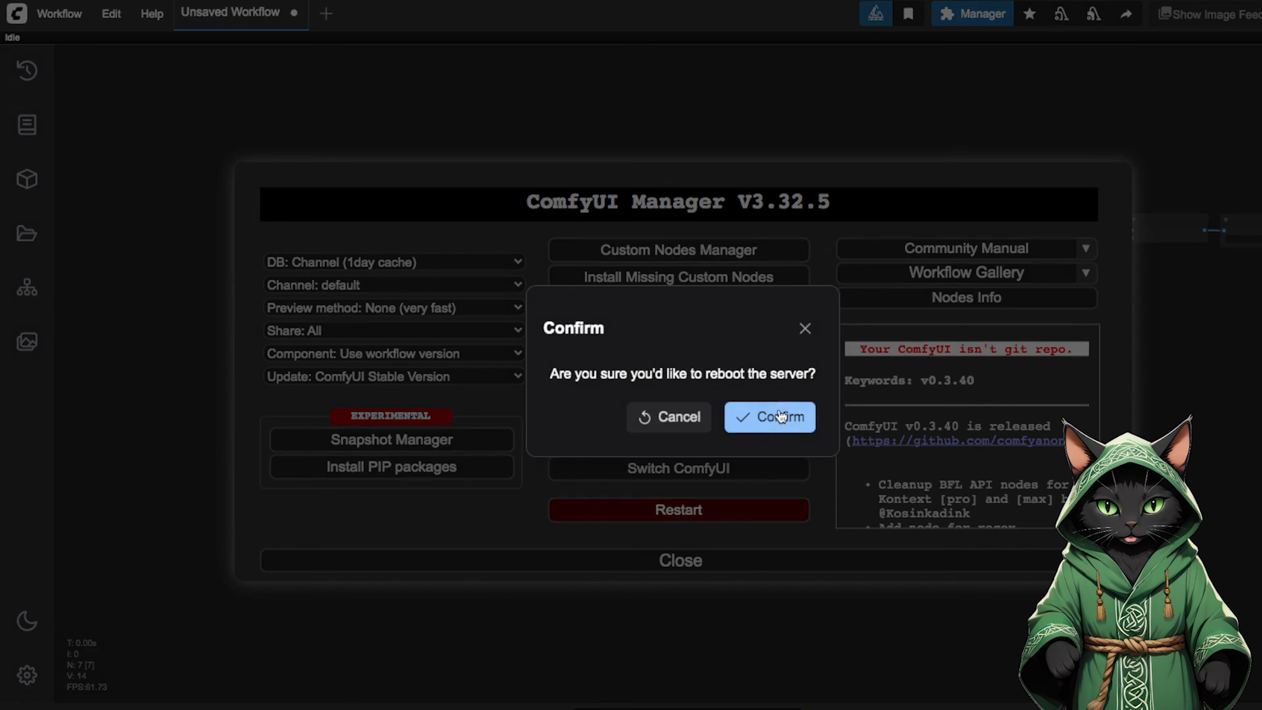
click(770, 420)
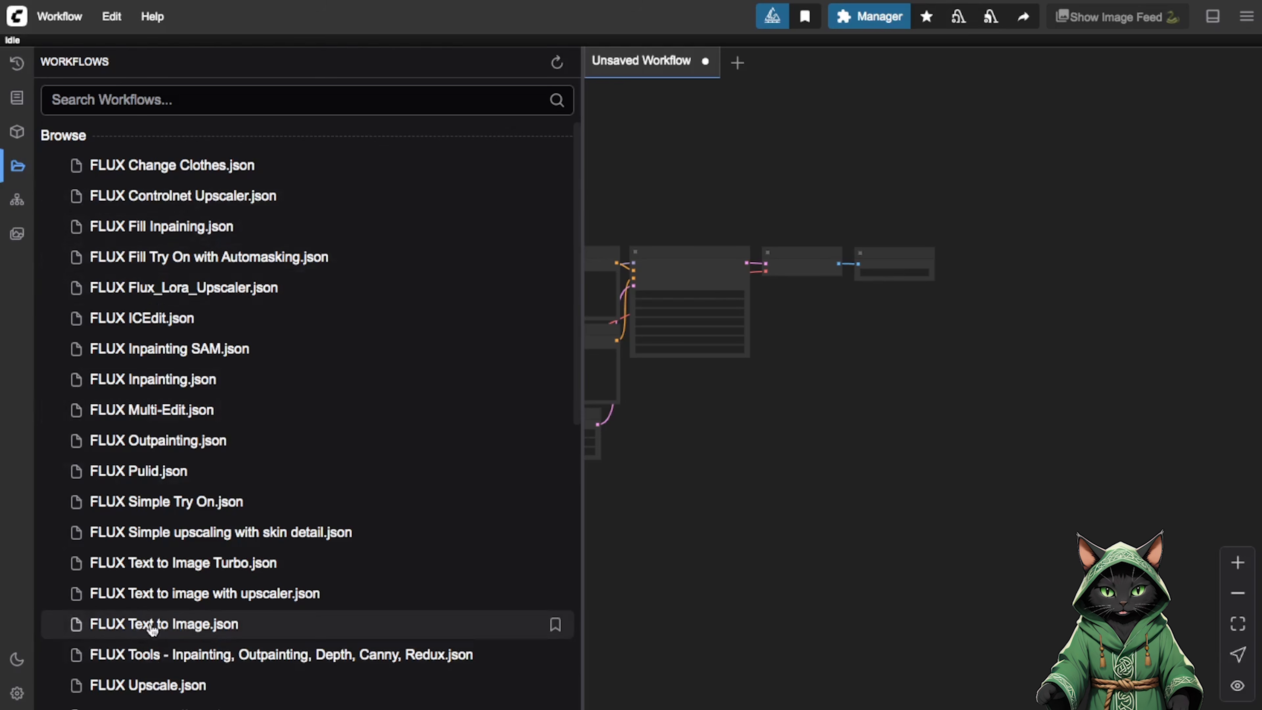
Load the FLUX Text to Image.json workflow and hide the workflow browser.
click(131, 625)
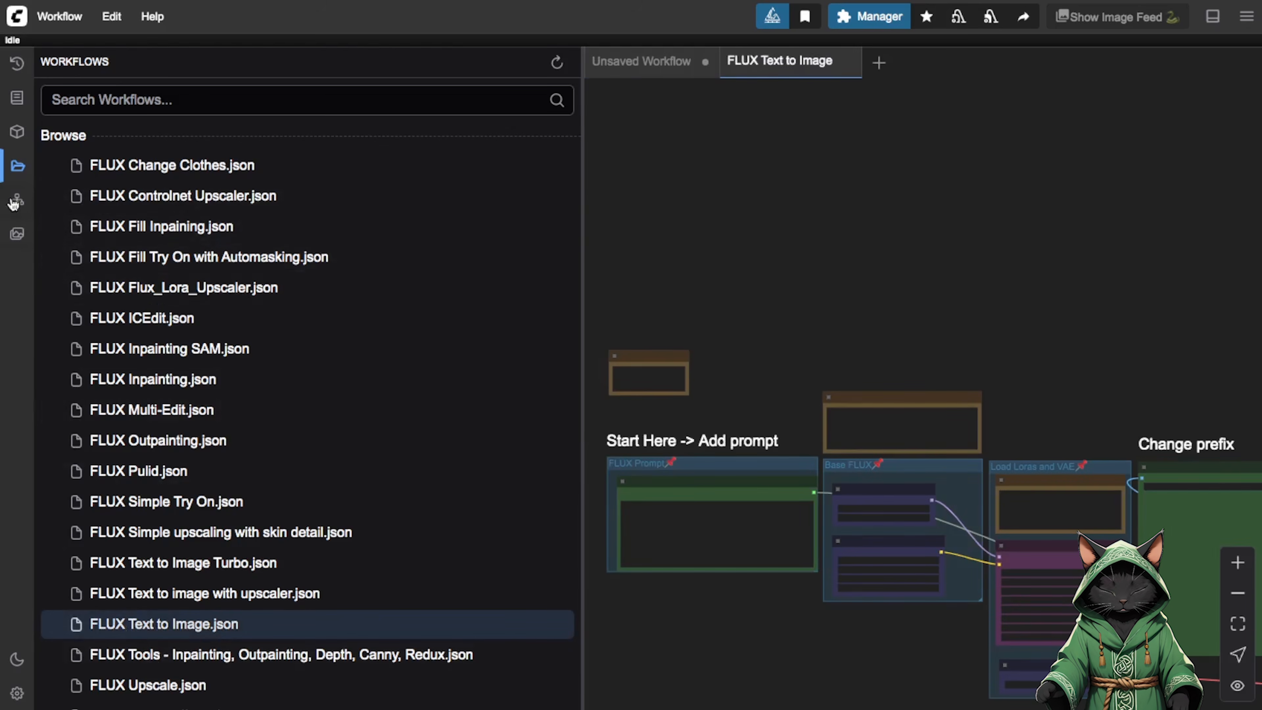
click(17, 167)
Examine the workflow's prompt, Base FLUX, LoRA and VAE, Save Image, Generation Parameters and output nodes.
drag(744, 258, 458, 149)
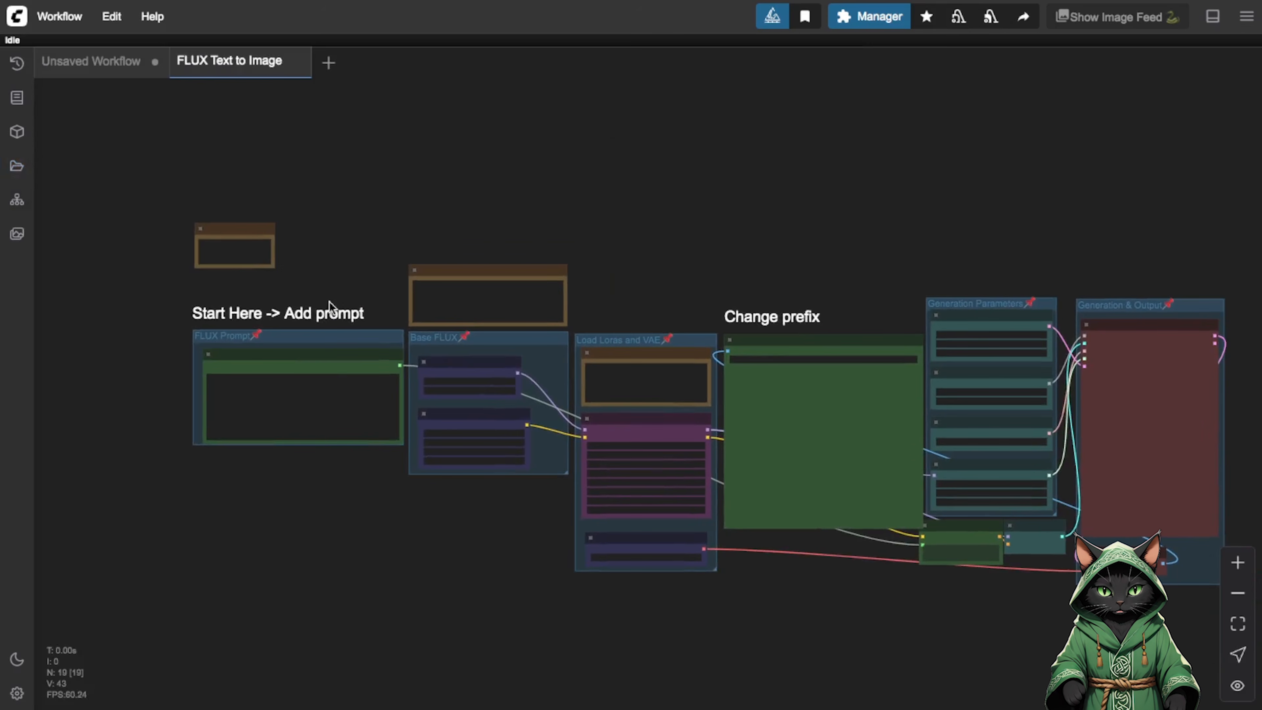
drag(681, 217, 806, 230)
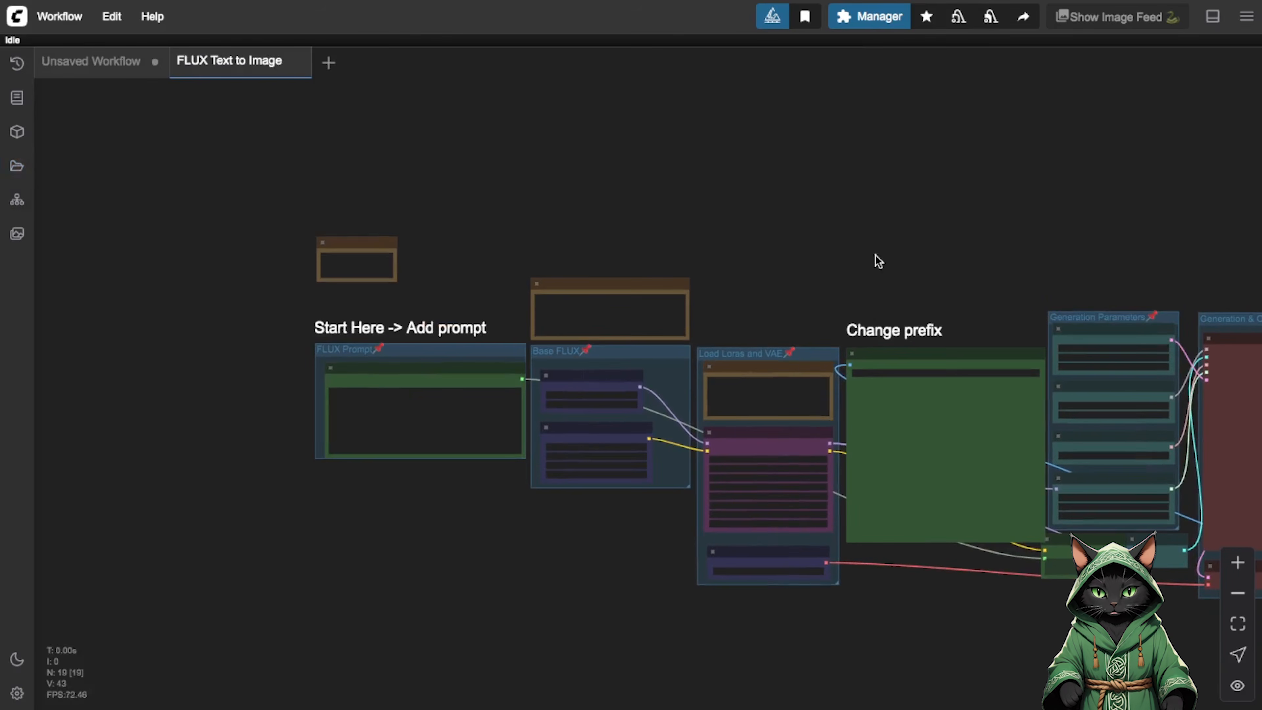
click(1237, 562)
click(1238, 563)
click(1247, 572)
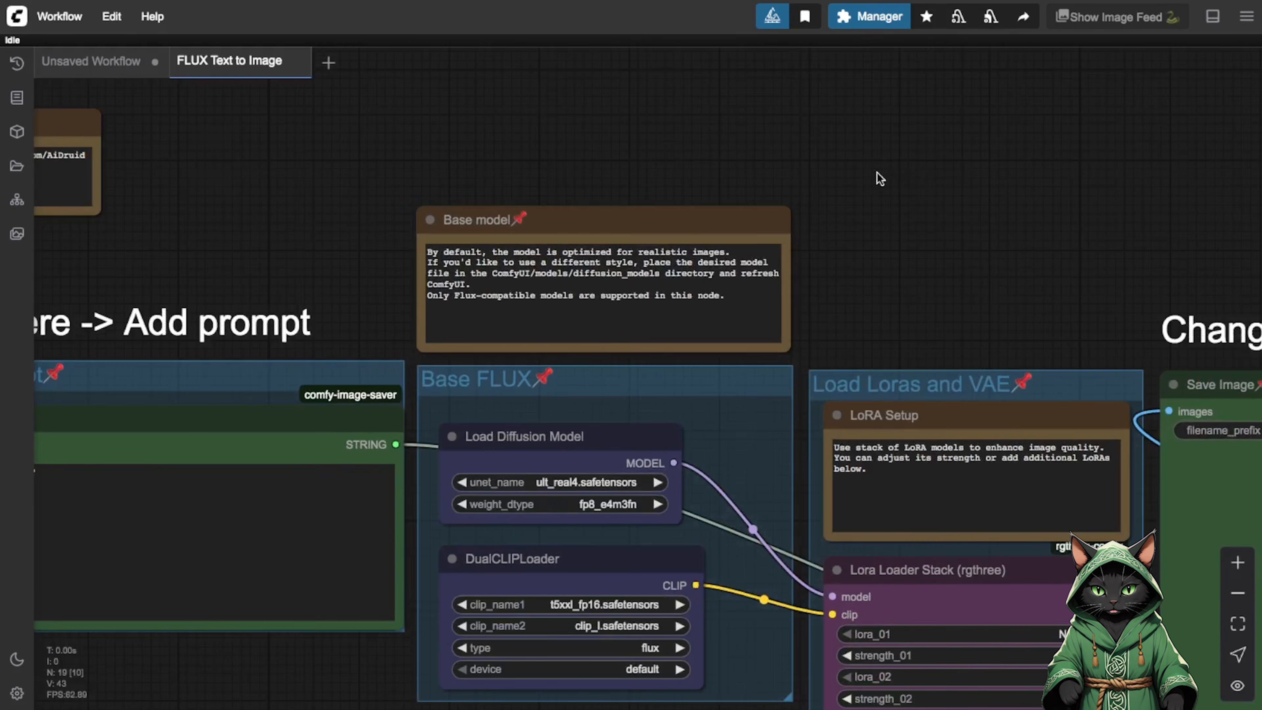
drag(879, 177, 1034, 196)
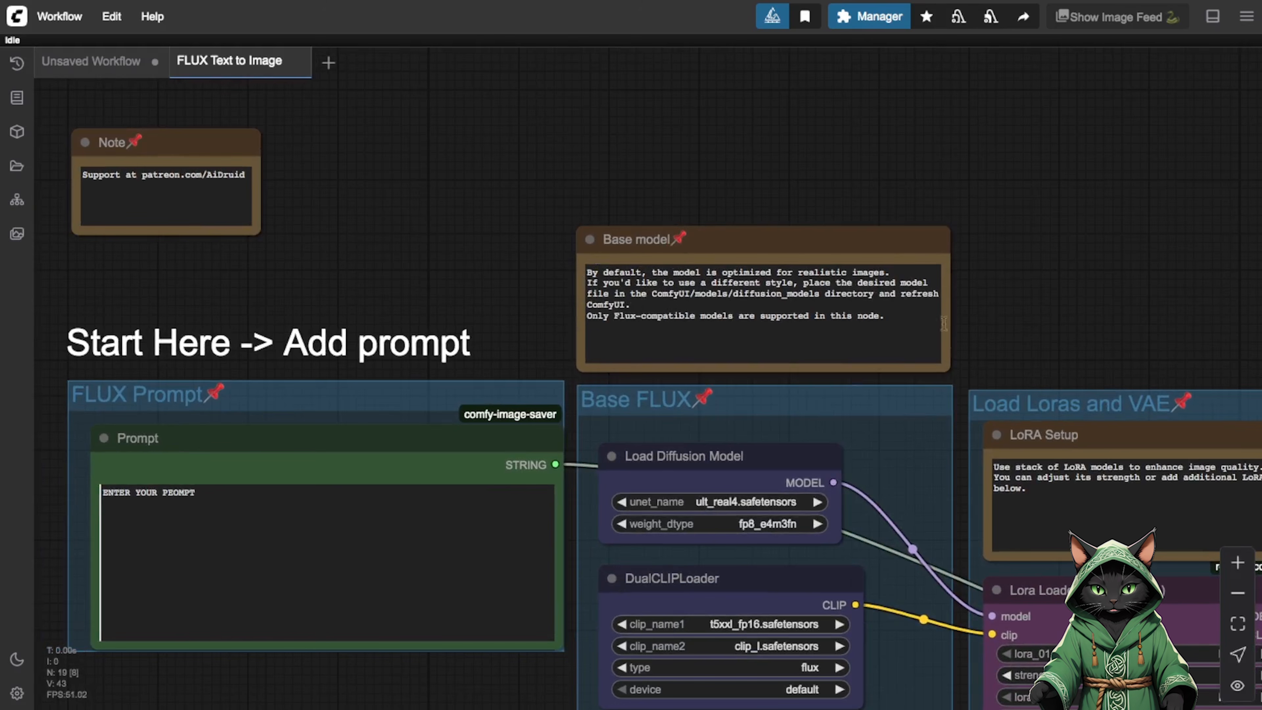
drag(1108, 297, 914, 89)
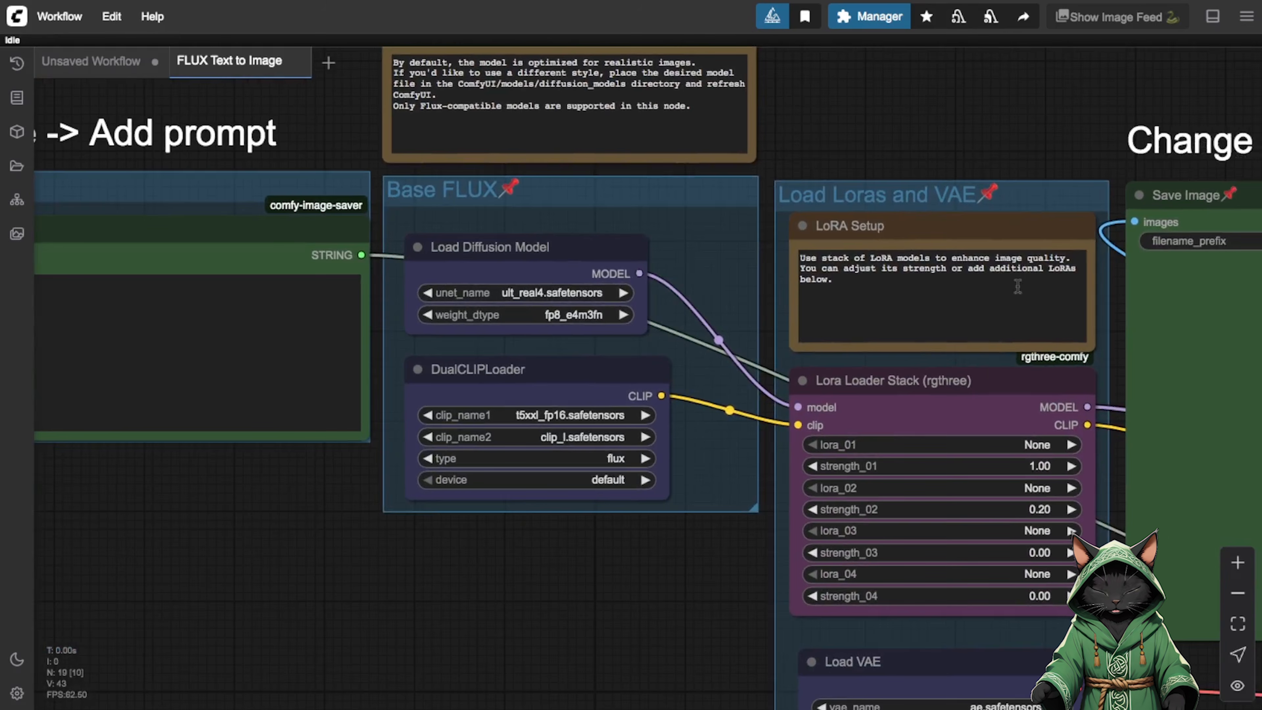
drag(1044, 96, 10, 38)
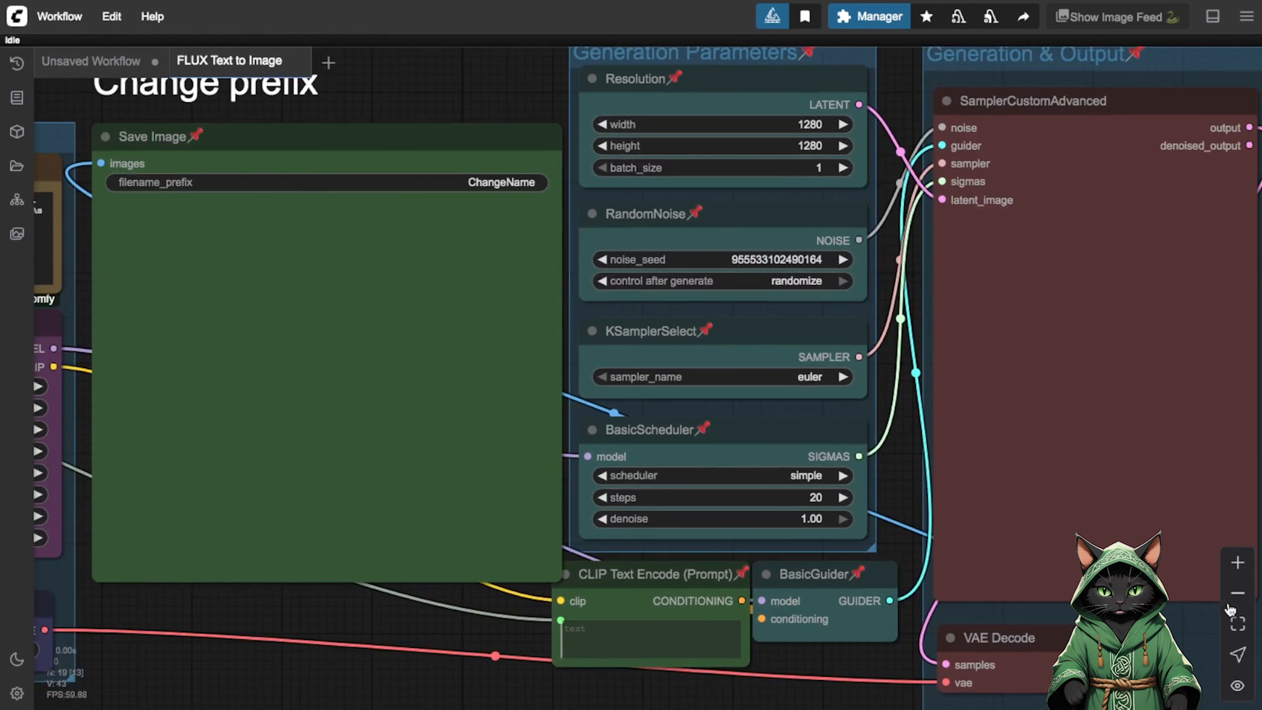
click(1238, 593)
click(1238, 592)
drag(1136, 376, 1261, 480)
drag(656, 177, 693, 208)
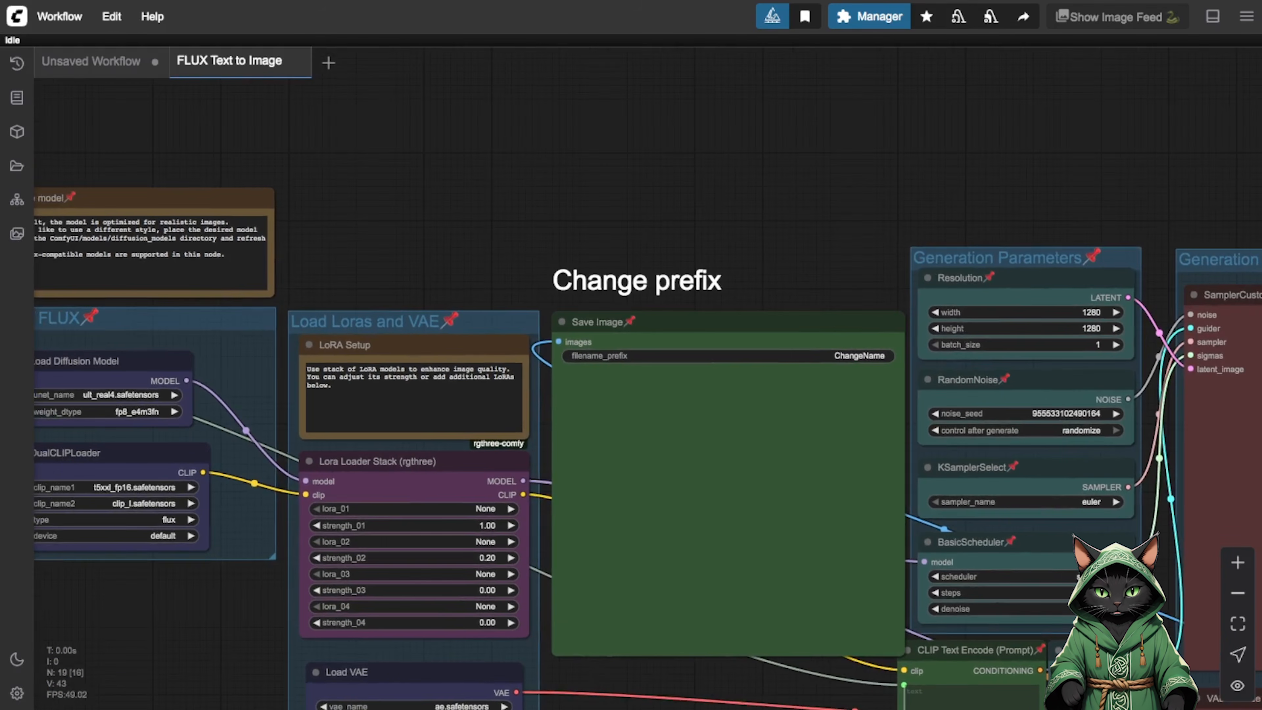
Fill the Prompt node with a photorealistic full body portrait of a long-haired redhead girl in a modern red dress before a gray studio backdrop.
click(1237, 562)
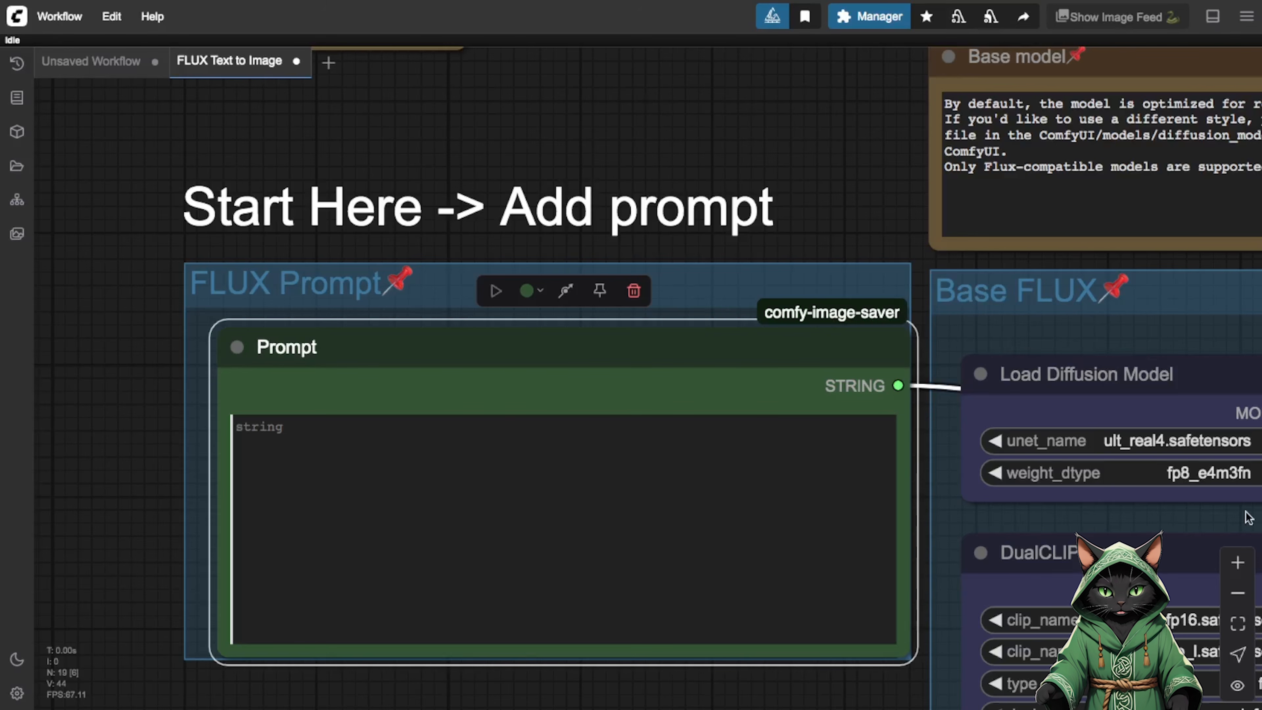
click(423, 433)
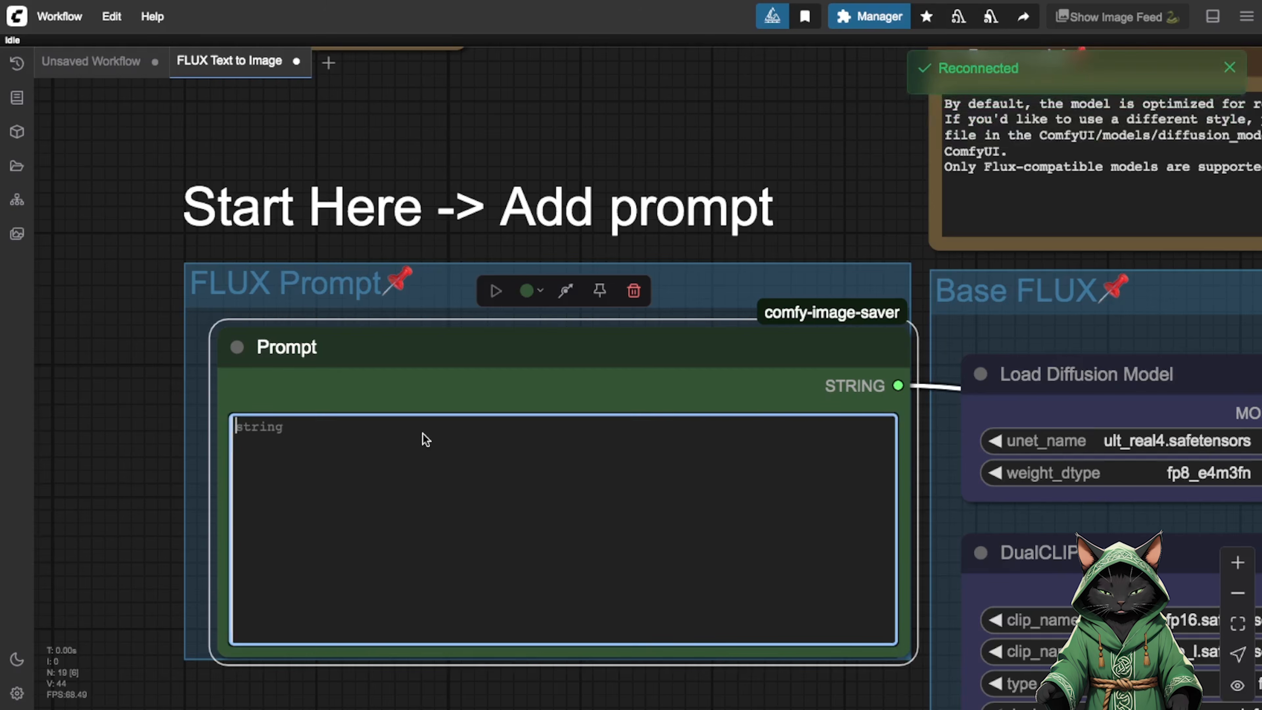
text(full body portrait of a beautiful long-haired redhead girl with green eyes, standing in front of a gray studio backdrop, wearing a modern red dress, barefoot, highly detailed skin texture, realistic lighting, natural pose, photorealistic, cinematic atmosphere, sharp focus, visible feet and toes)
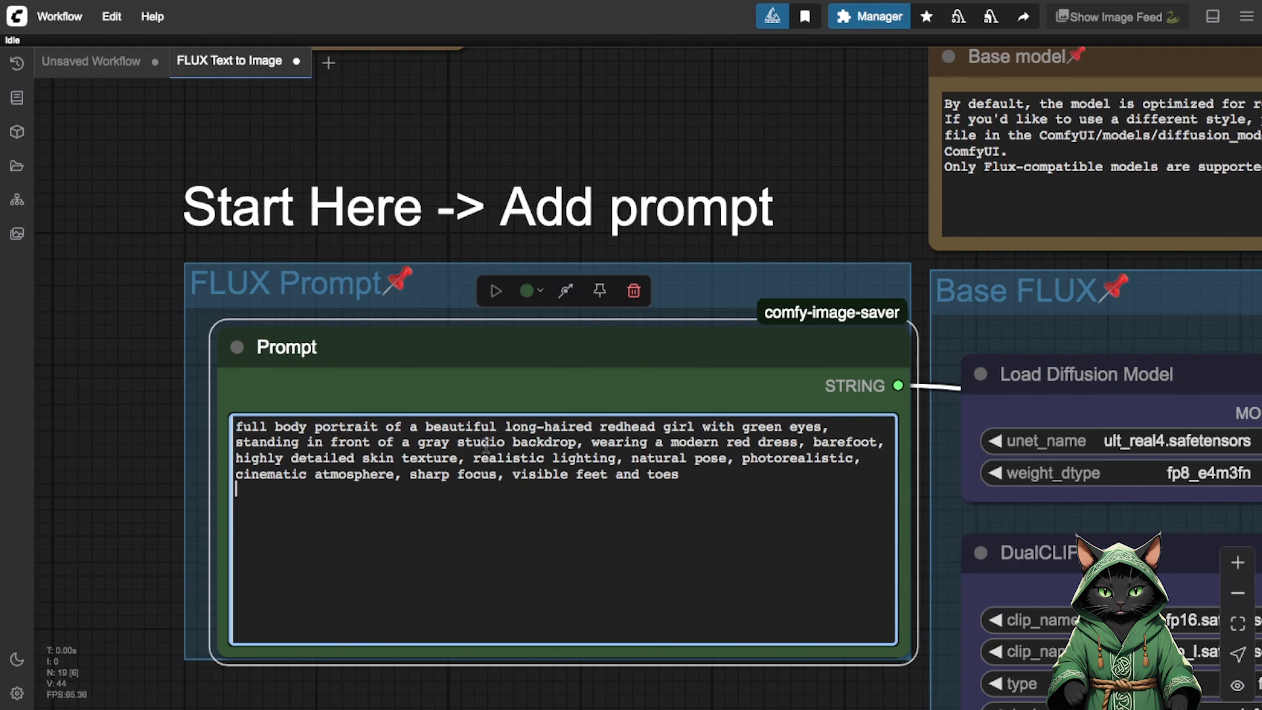
drag(1027, 524, 681, 488)
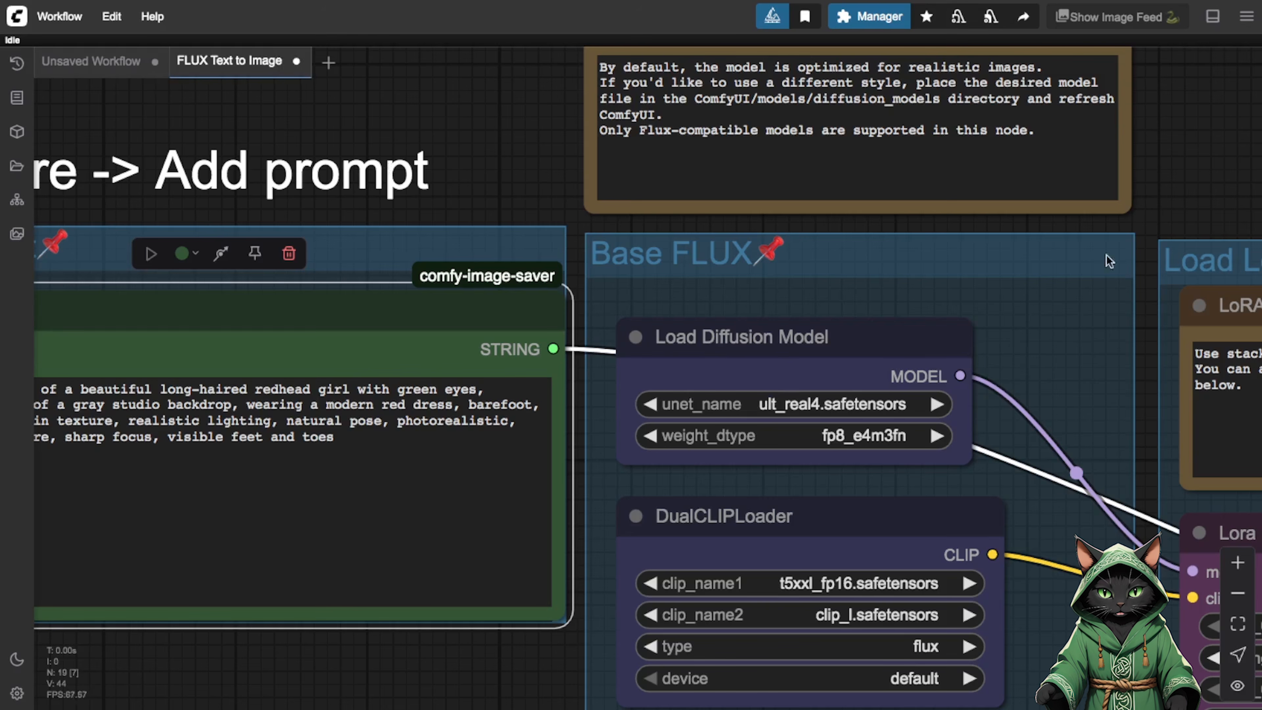
Set lora_01 in the Lora Loader Stack to FLUX/Smartphone-Photo-4k.safetensors.
drag(1151, 433, 629, 230)
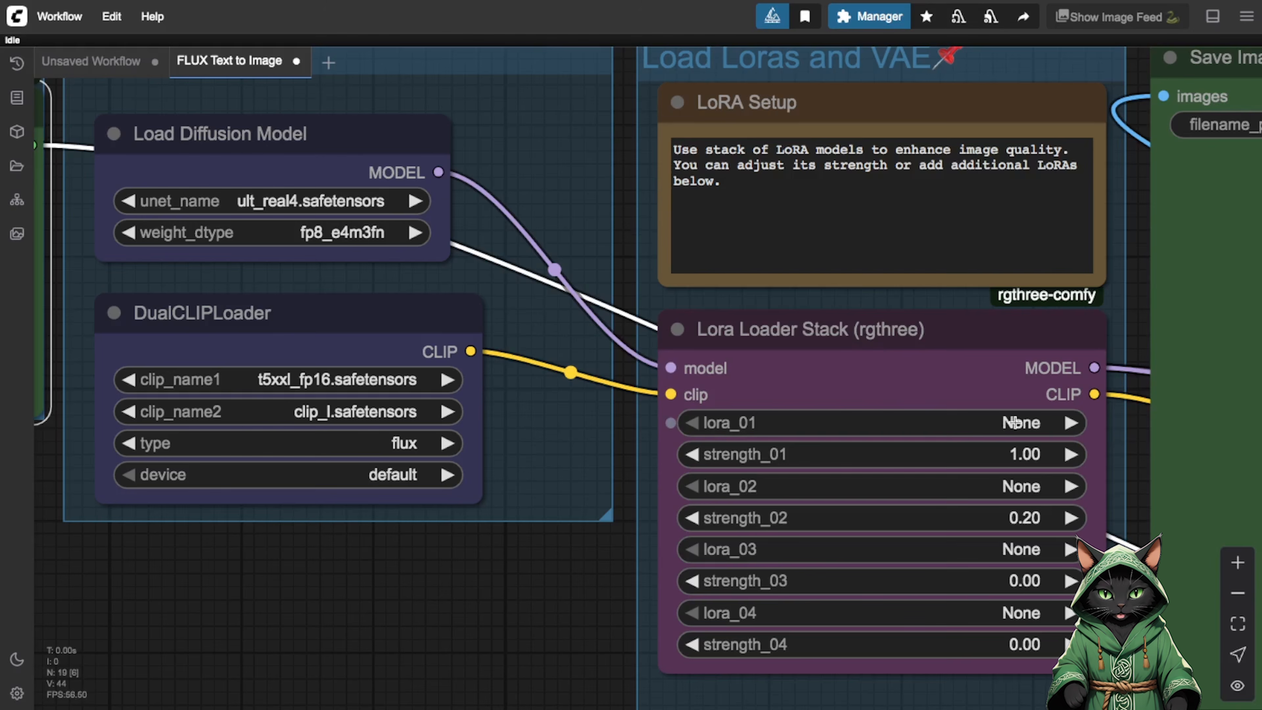
click(1011, 424)
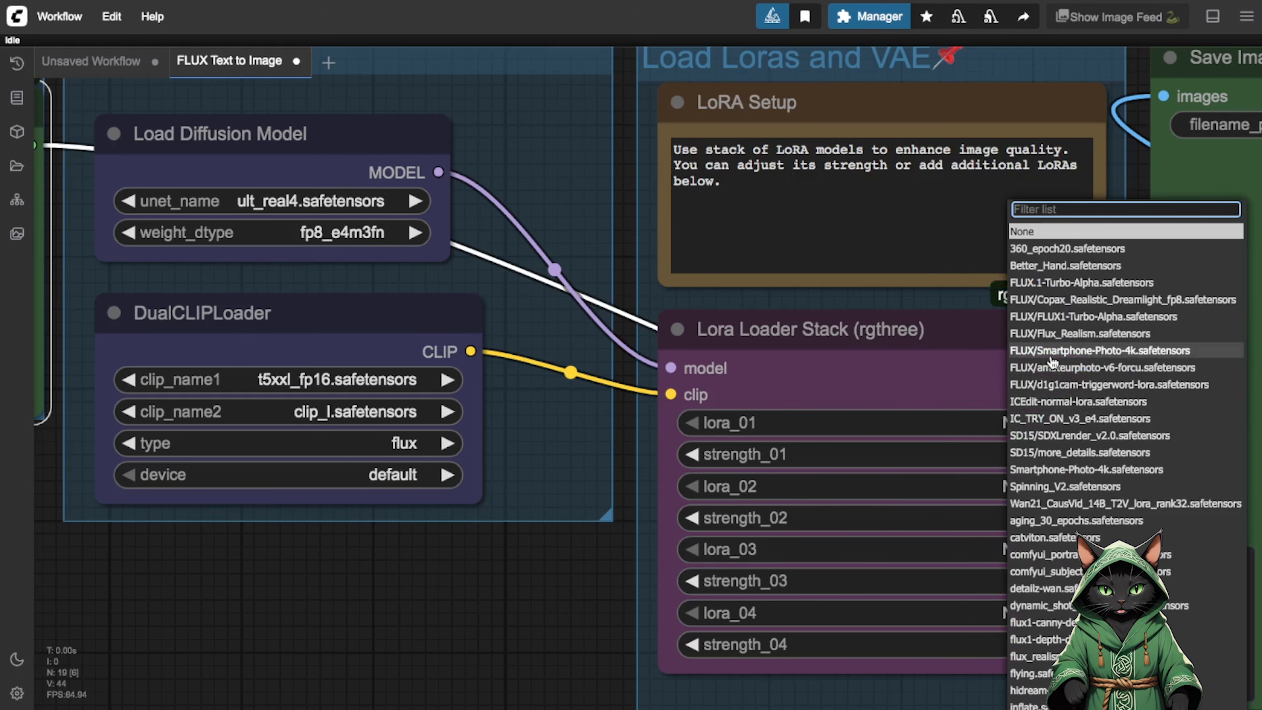
click(1050, 357)
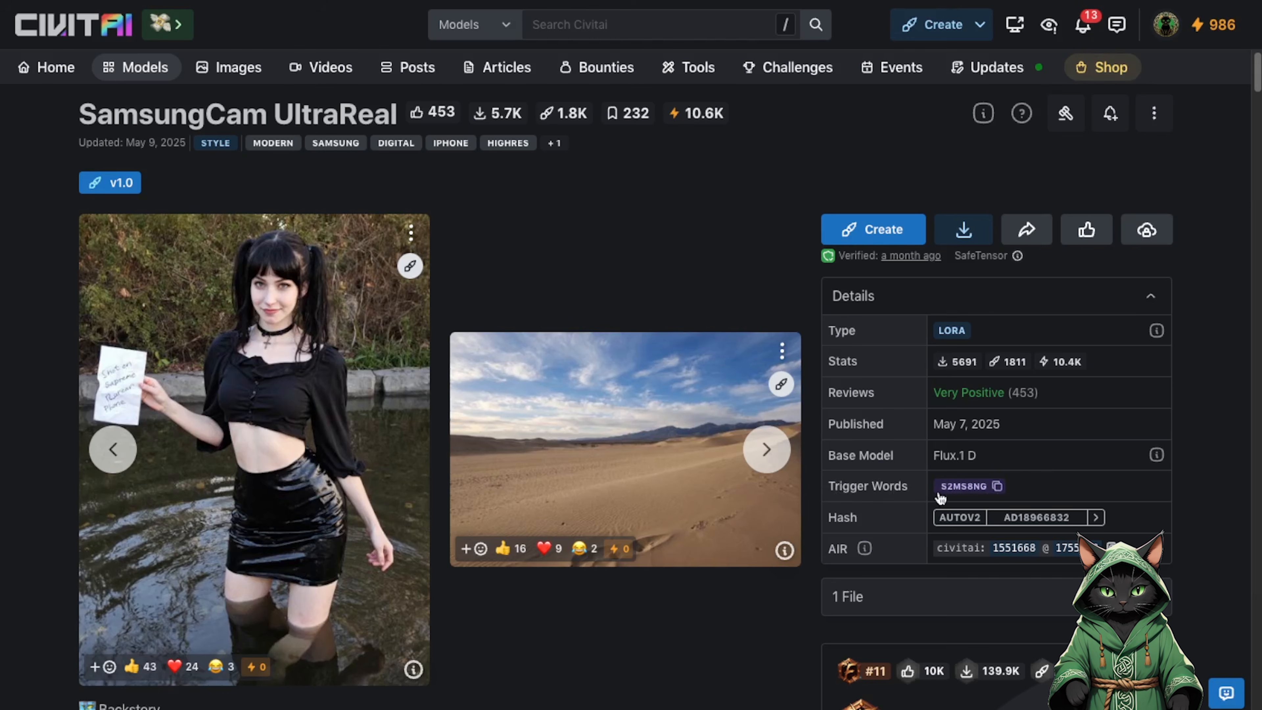
Copy the trigger word from the SamsungCam UltraReal page on Civitai, and append ", s2ms8ng" to the text in ComfyUI's Prompt node.
click(997, 486)
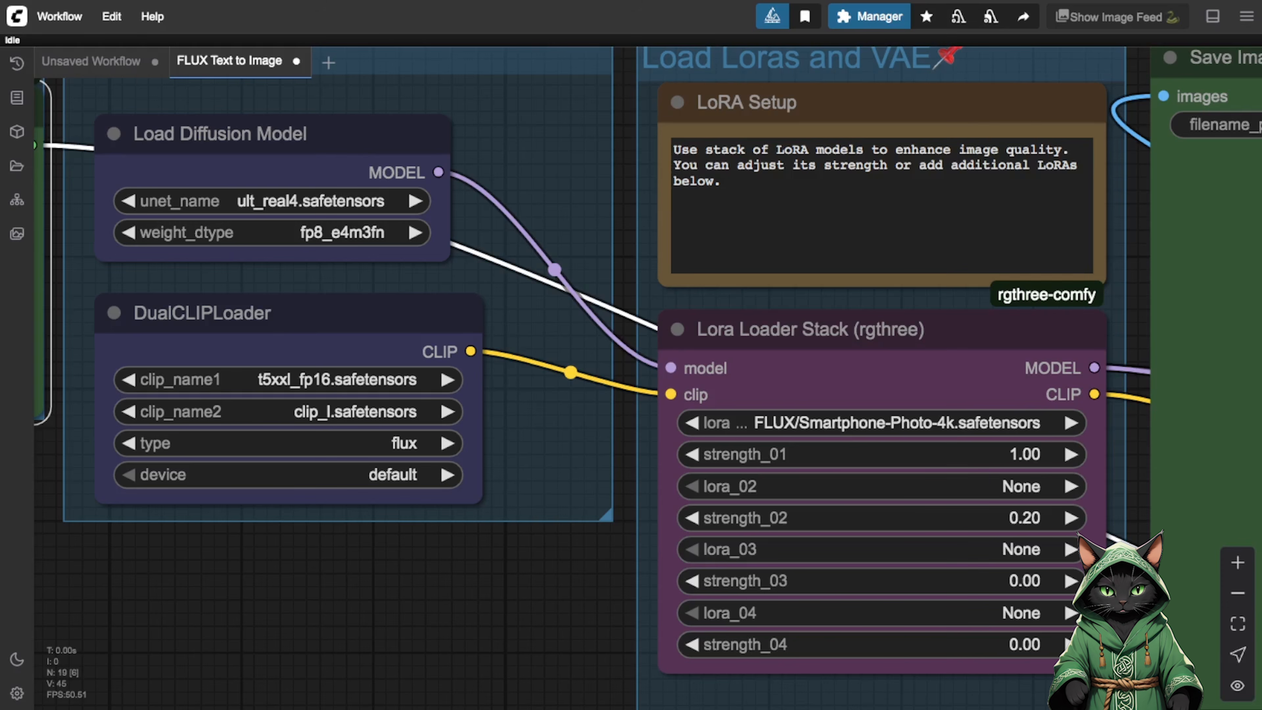
drag(509, 639, 1214, 663)
click(552, 277)
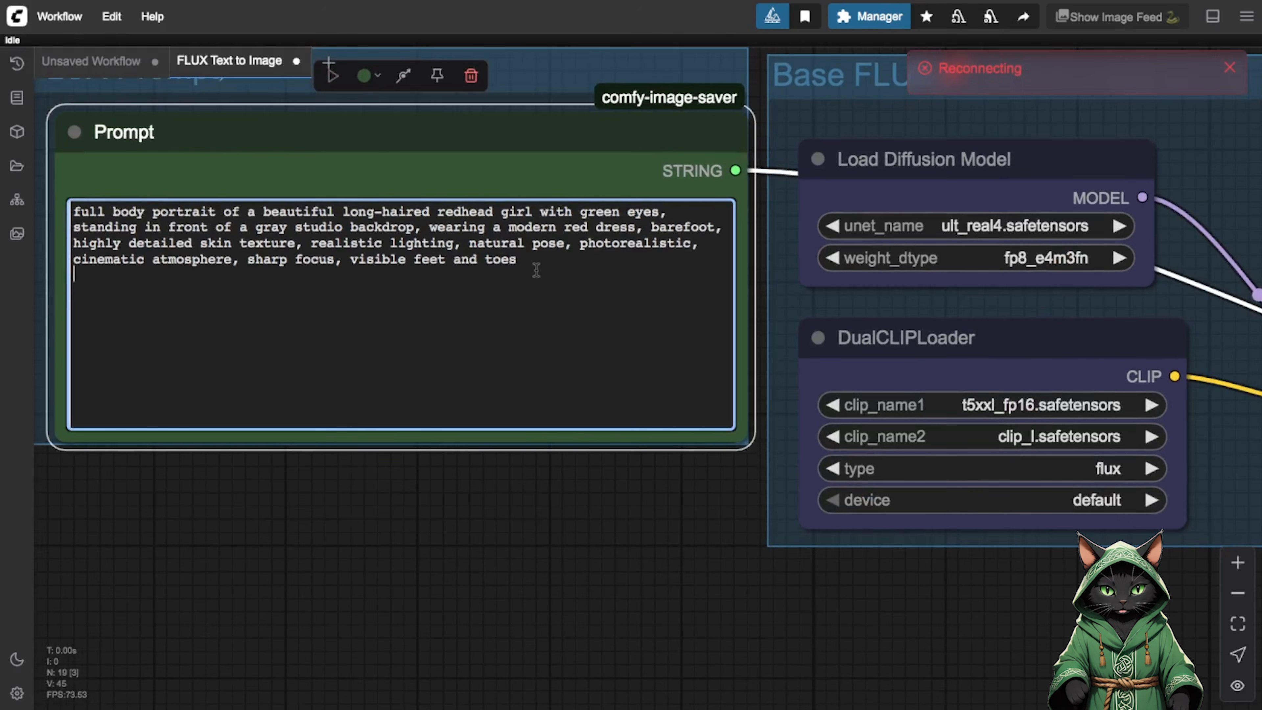
key(BackSpace)
text(,)
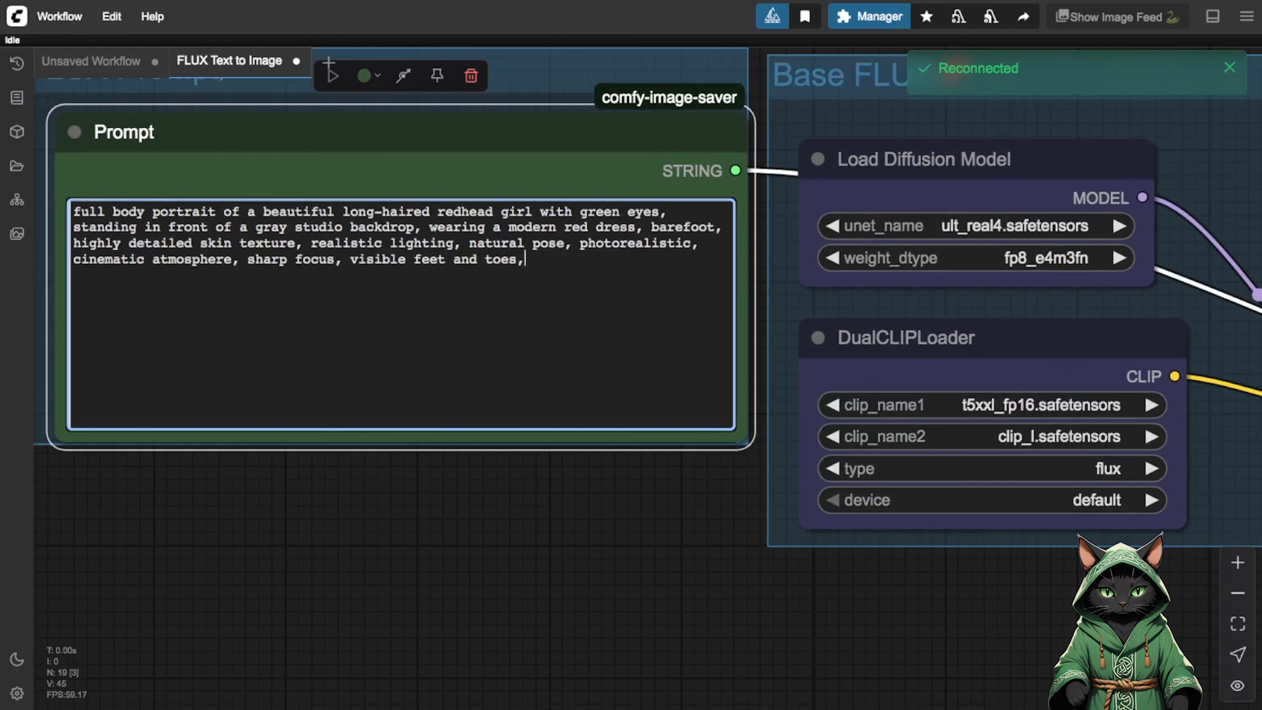
text( s2ms8ng)
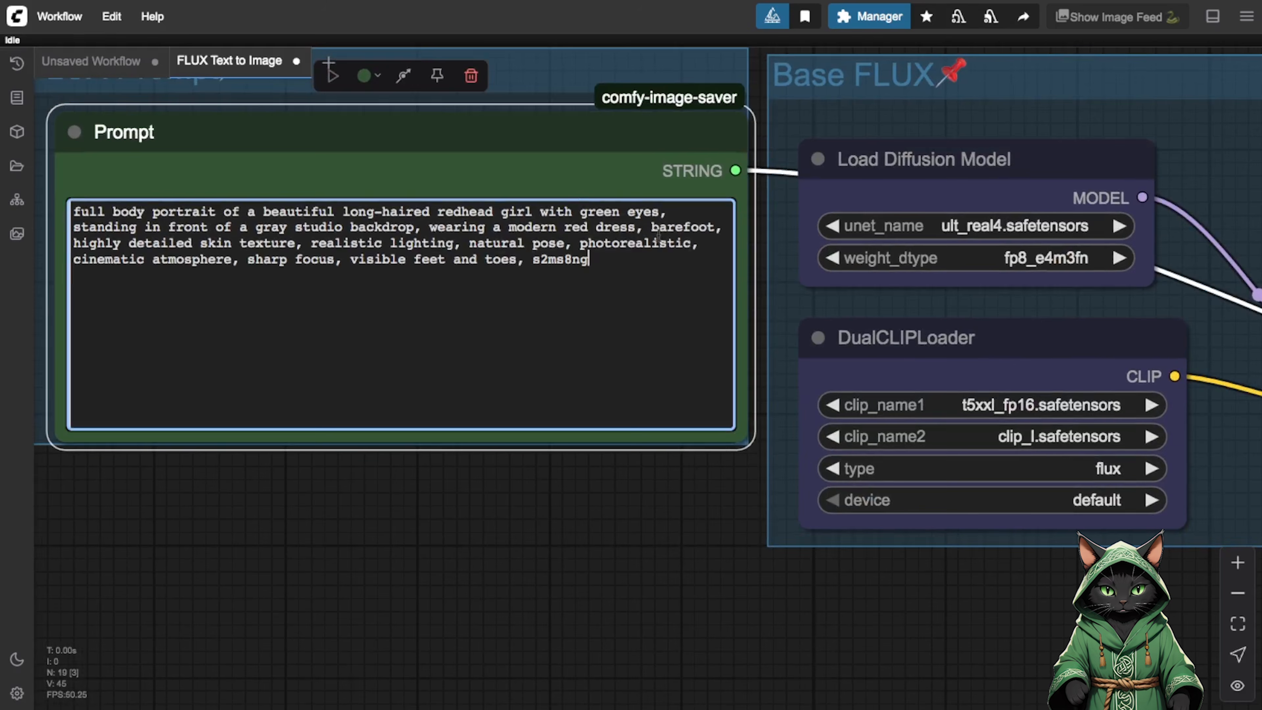
Set strength_01 in the Lora Loader Stack to 0.80.
drag(987, 597, 234, 542)
click(916, 429)
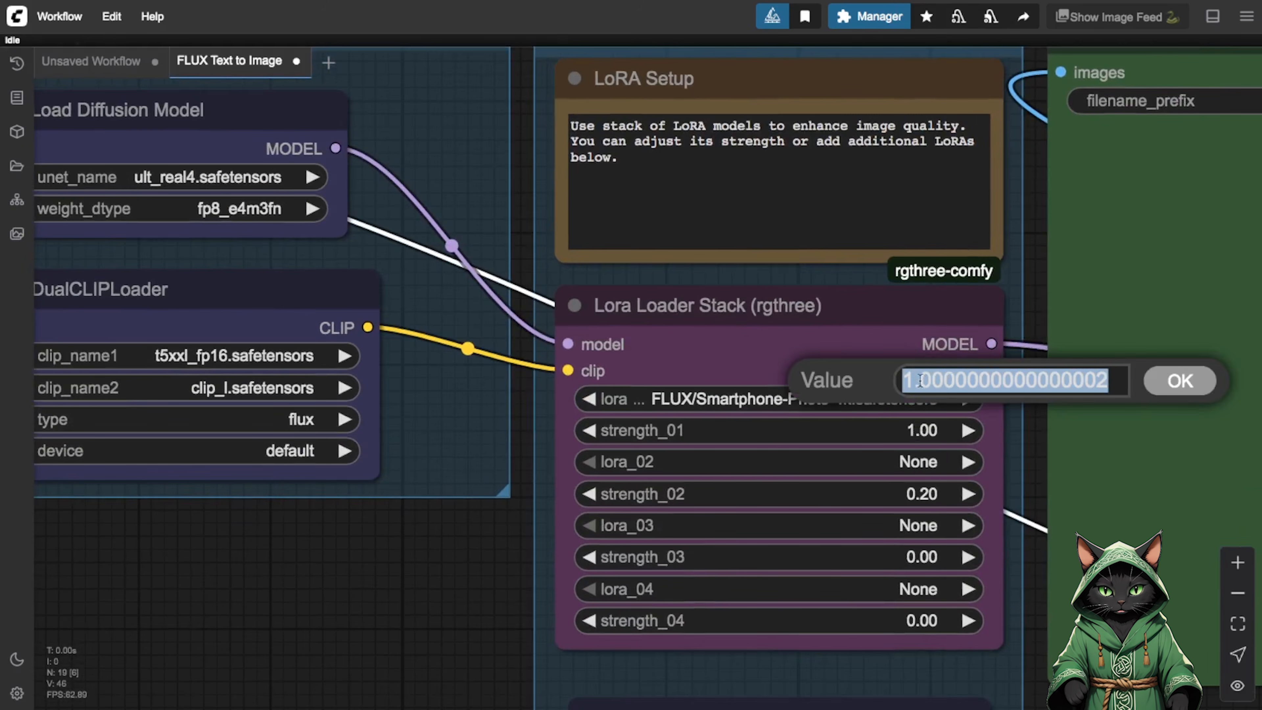
text(0)
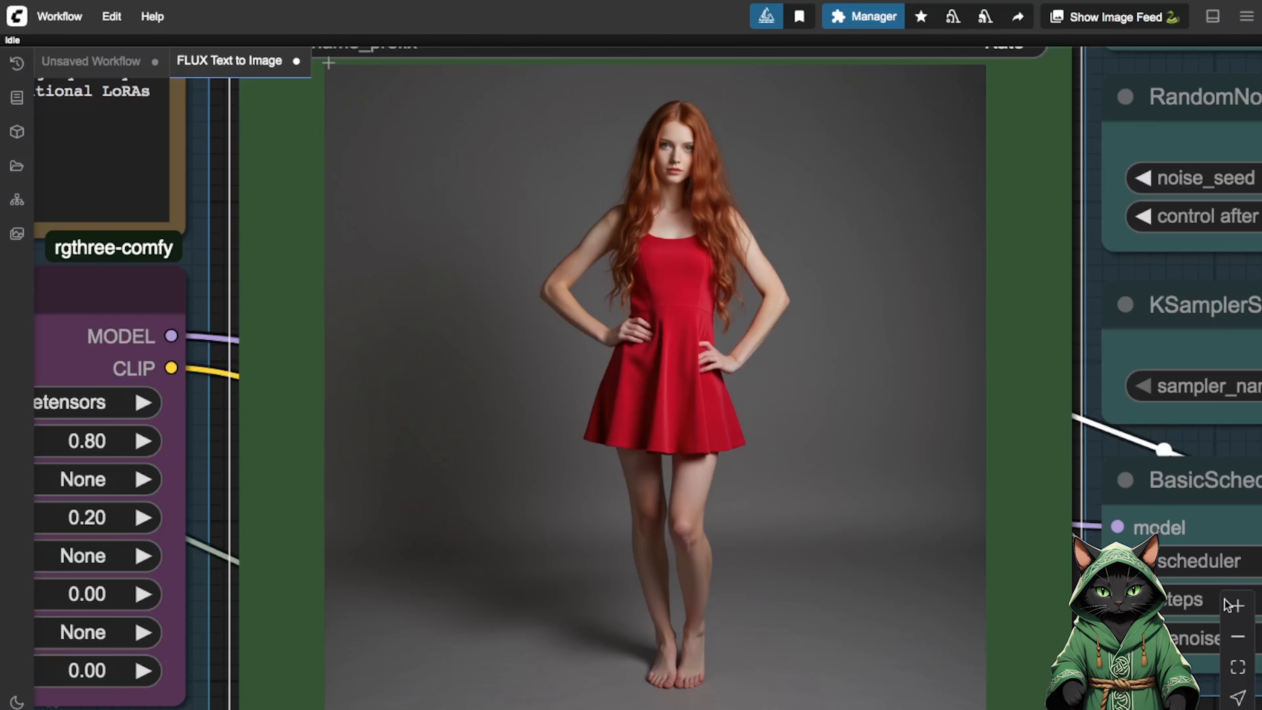
Examine the generated portrait in the Save Image node, checking the full figure and the face up close.
click(1237, 606)
click(1238, 606)
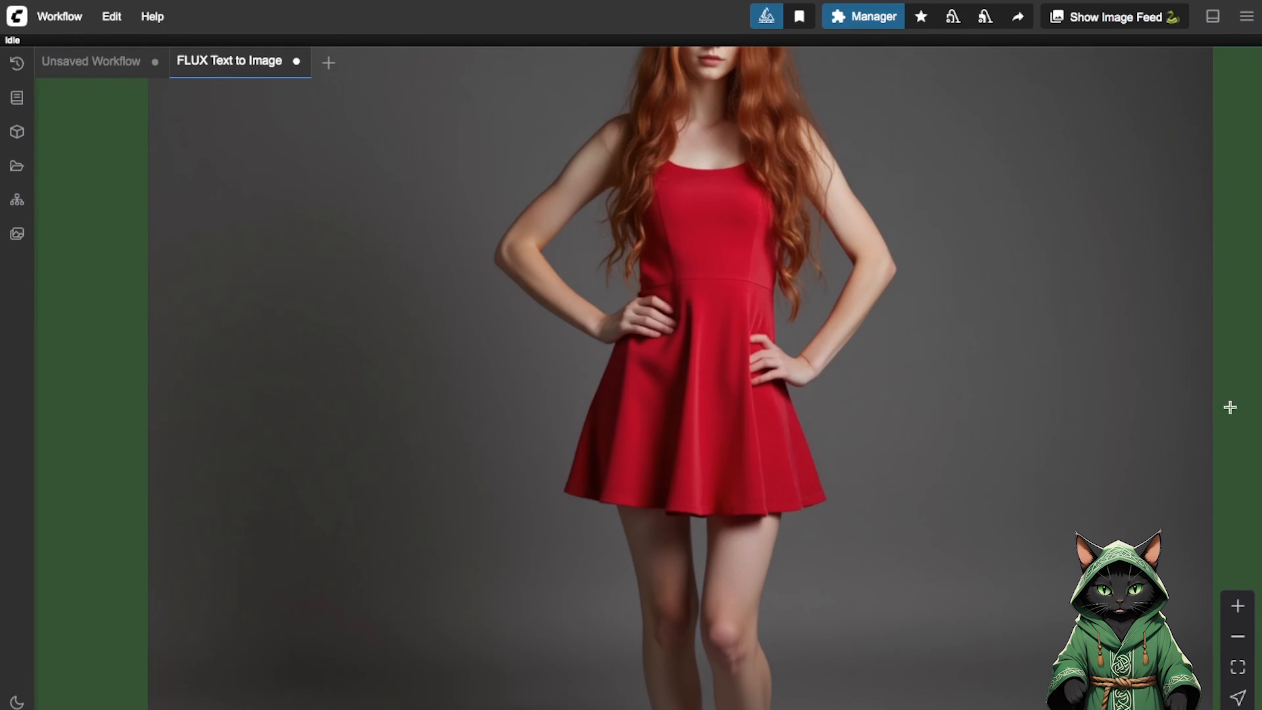
click(1245, 644)
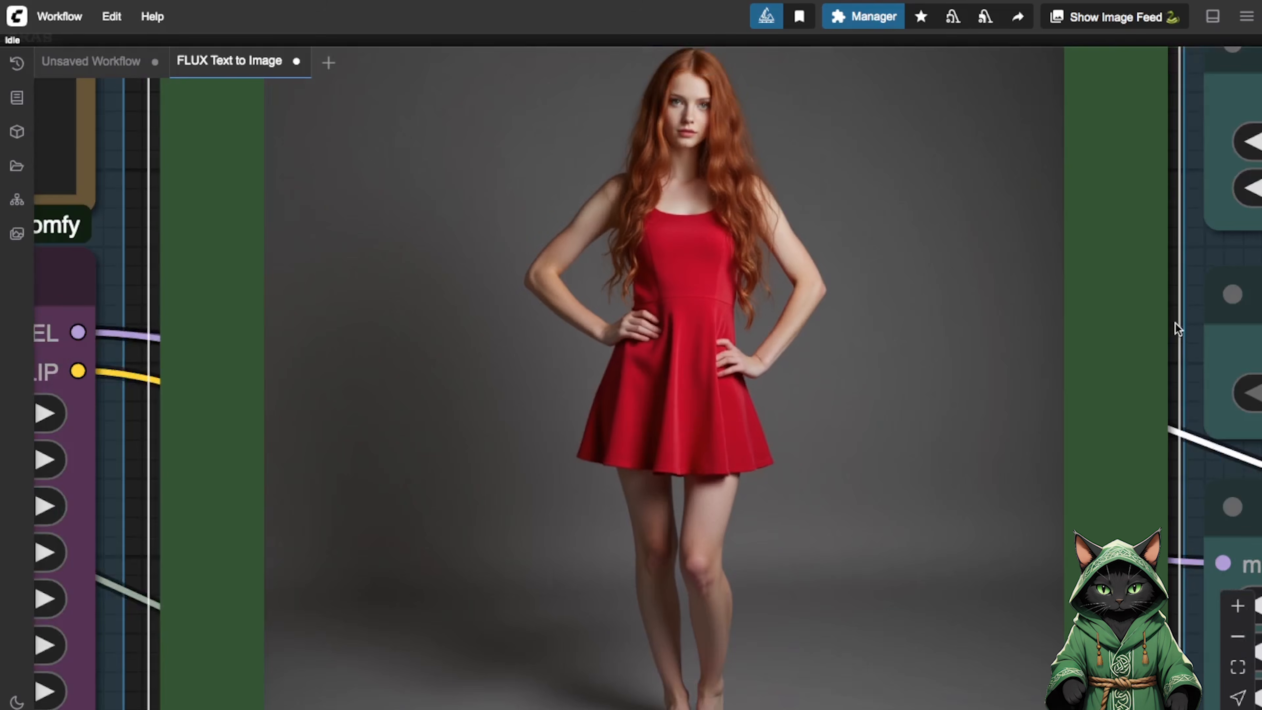
scroll(1175, 323, up, 5)
click(1237, 607)
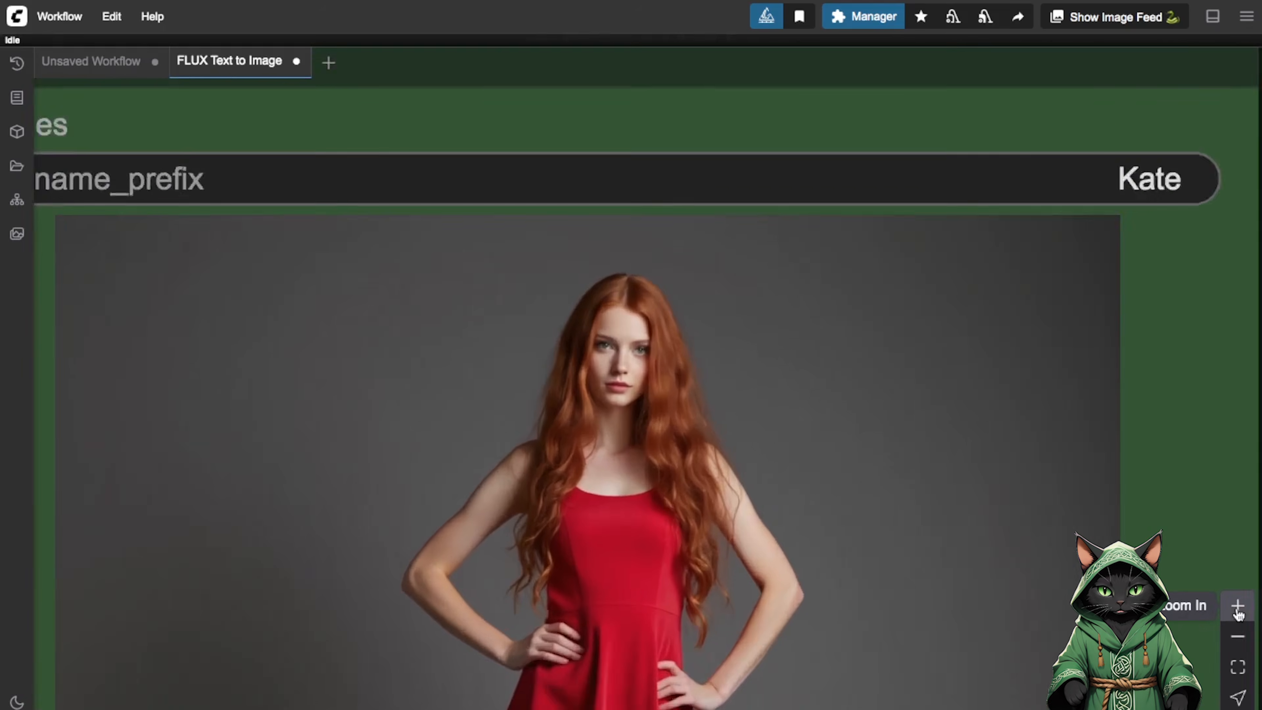
click(1237, 607)
click(1237, 606)
click(1239, 614)
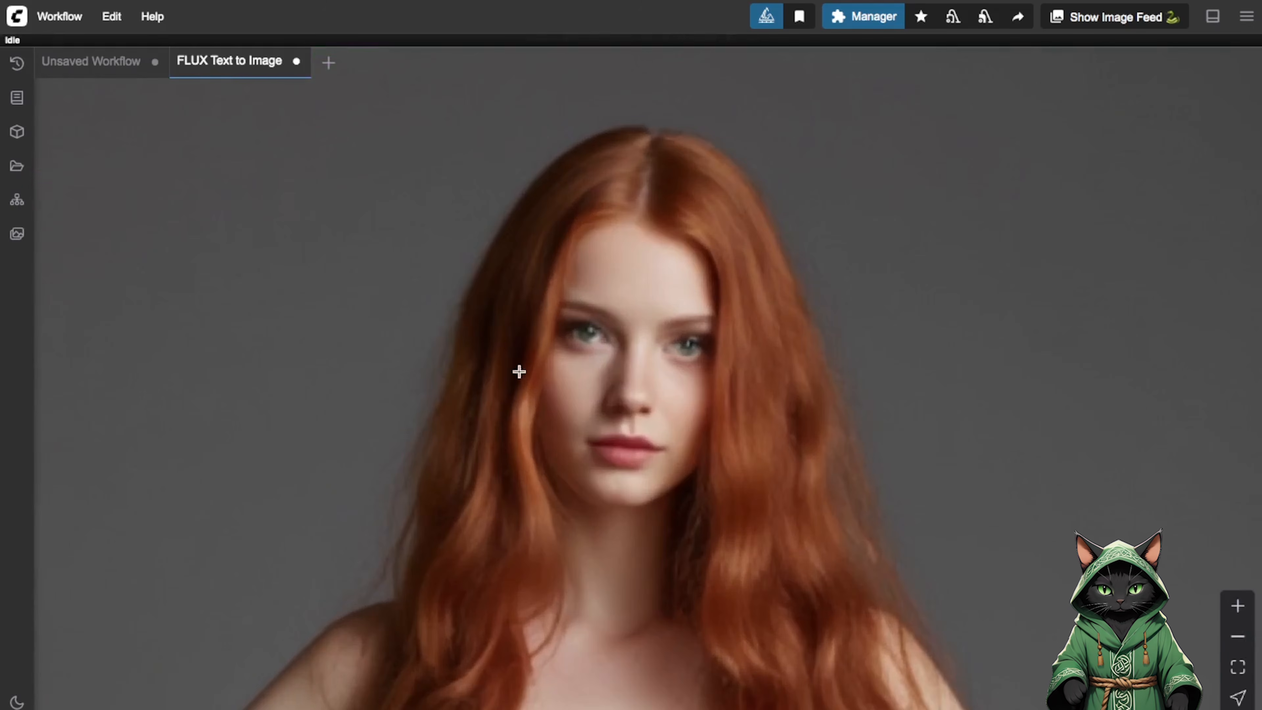
click(1238, 636)
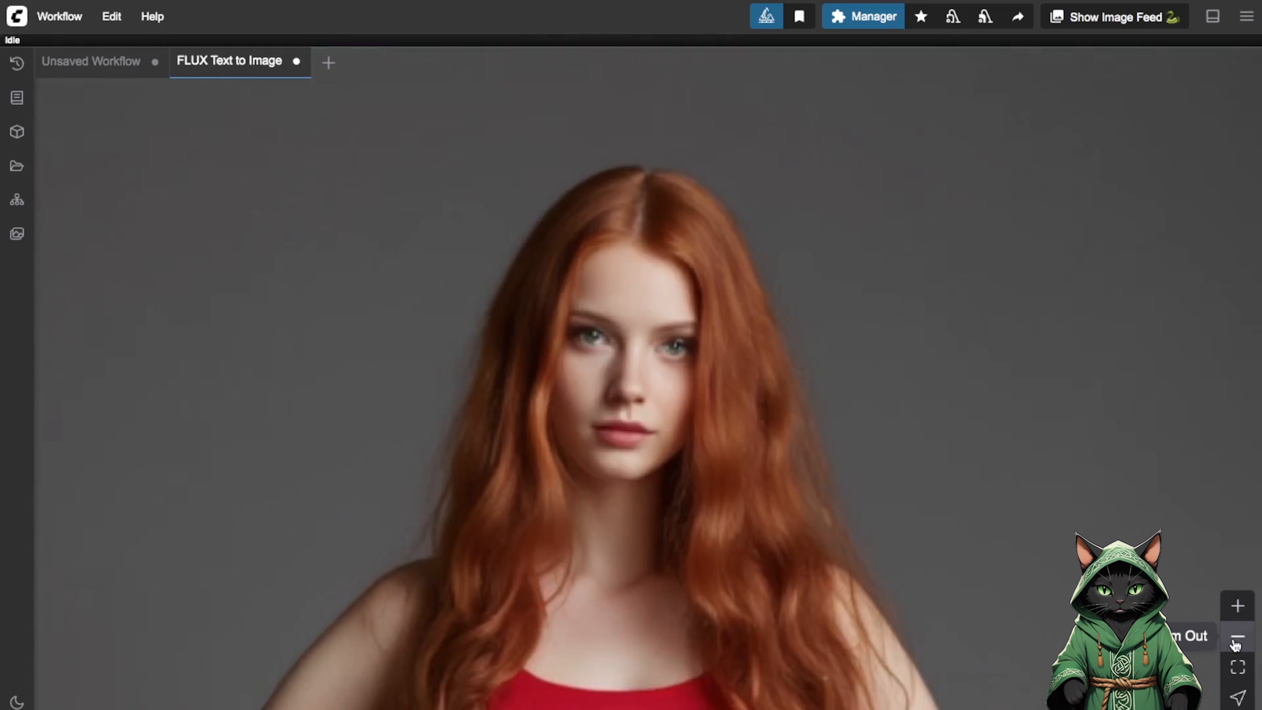
click(1237, 637)
Load the FLUX Upscale.json workflow and hide the workflow browser.
key(w)
click(190, 689)
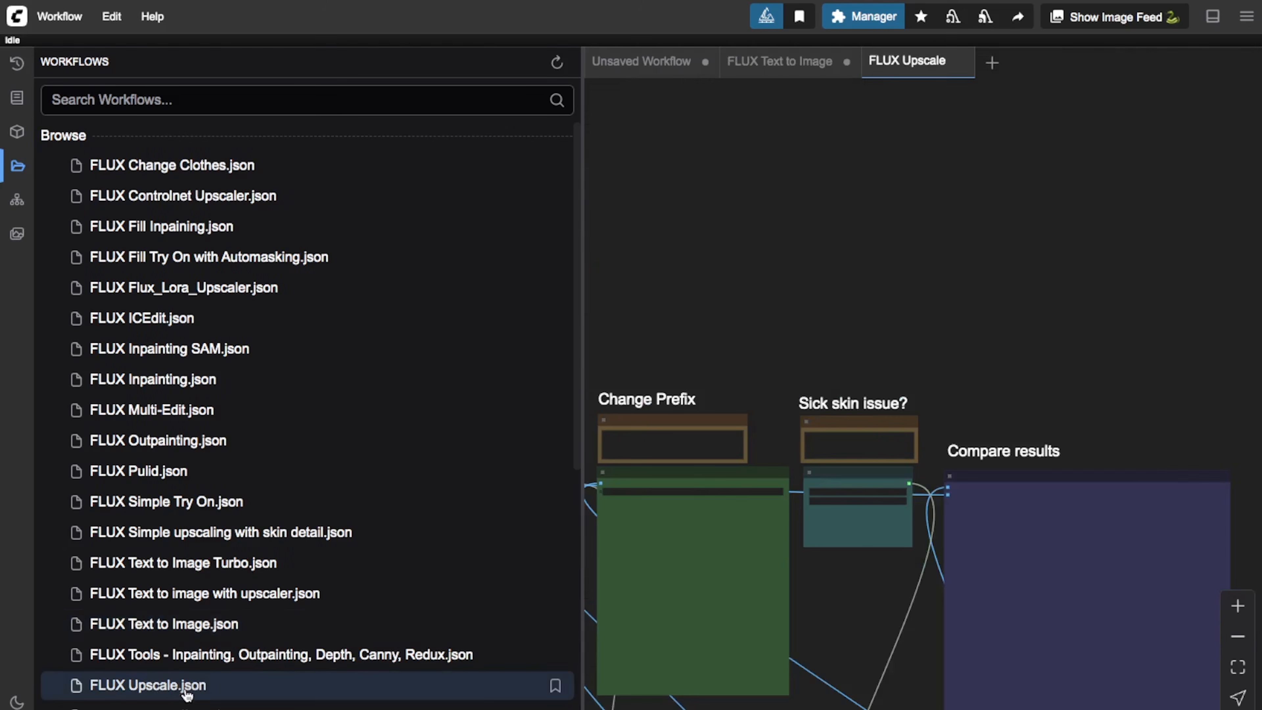
click(8, 166)
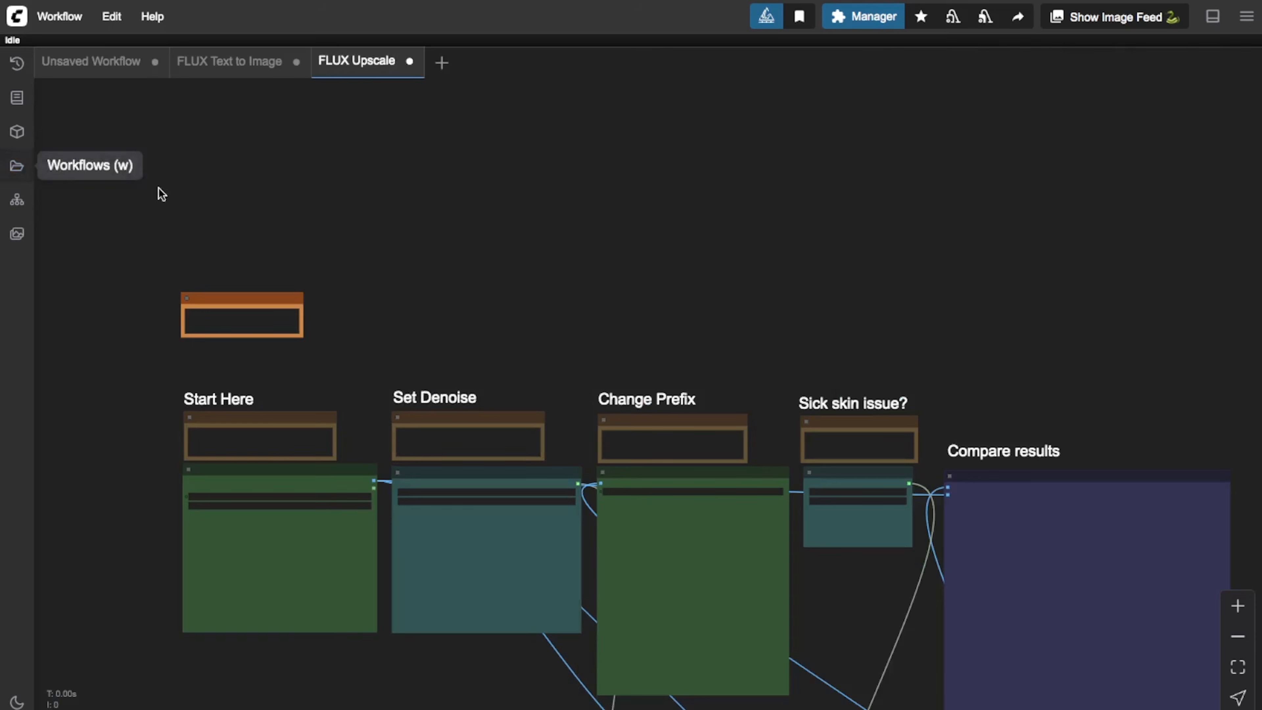
Set the denoise value in the FLUX Upscale workflow to 0.36.
scroll(589, 149, down, 5)
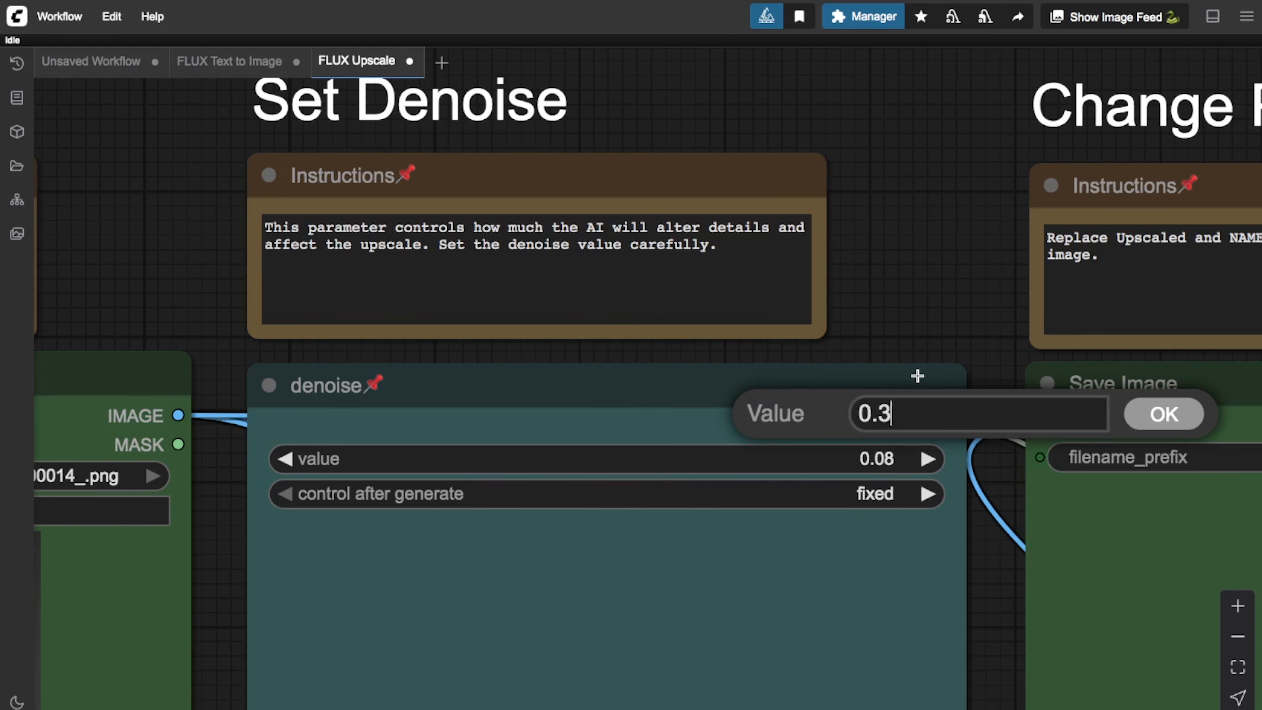
text(6)
click(1138, 414)
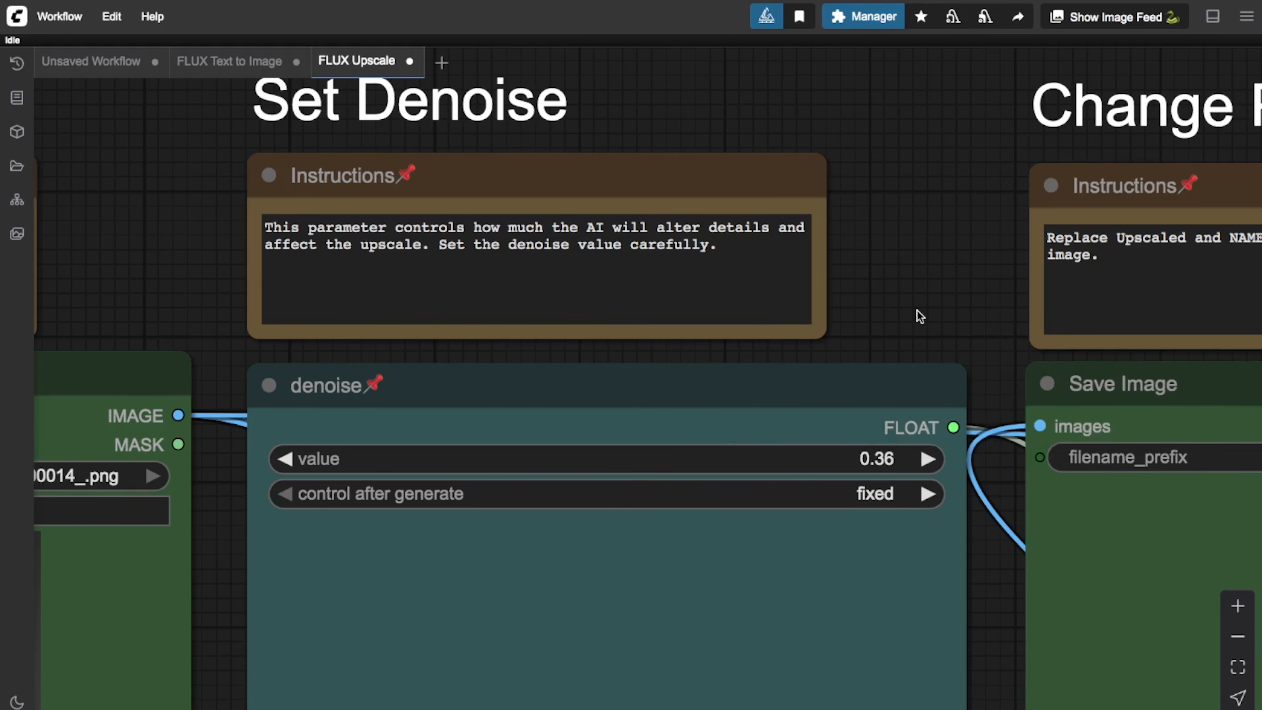
drag(891, 324, 1258, 201)
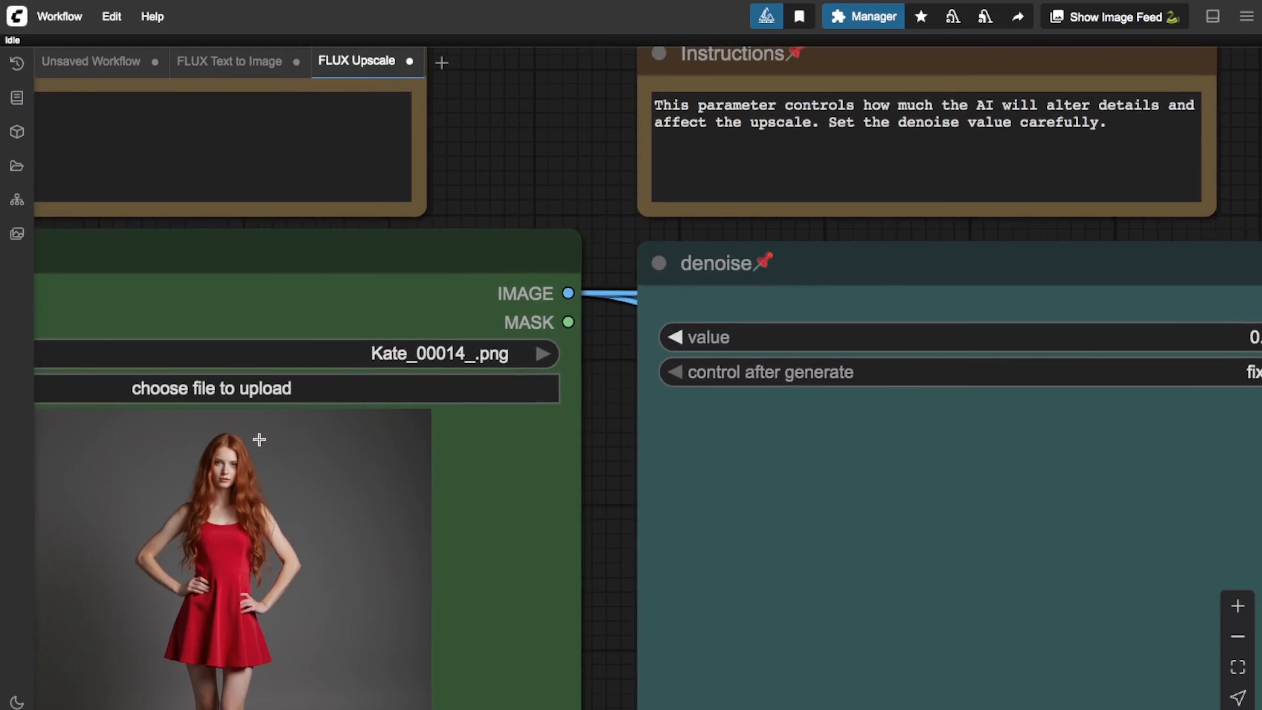
drag(571, 190, 42, 219)
drag(804, 224, 365, 229)
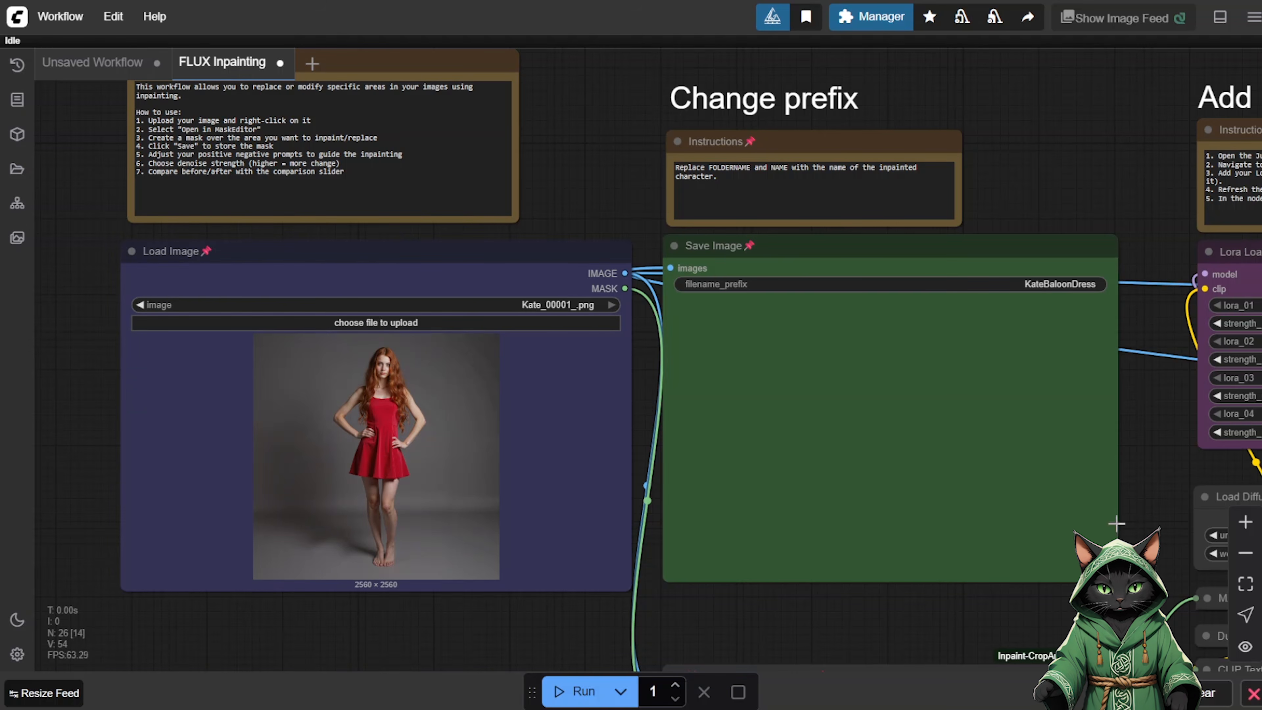
Open the Load Image picture of the inpainting workflow in MaskEditor, mask the red dress and save the mask.
click(1245, 522)
drag(608, 381, 713, 325)
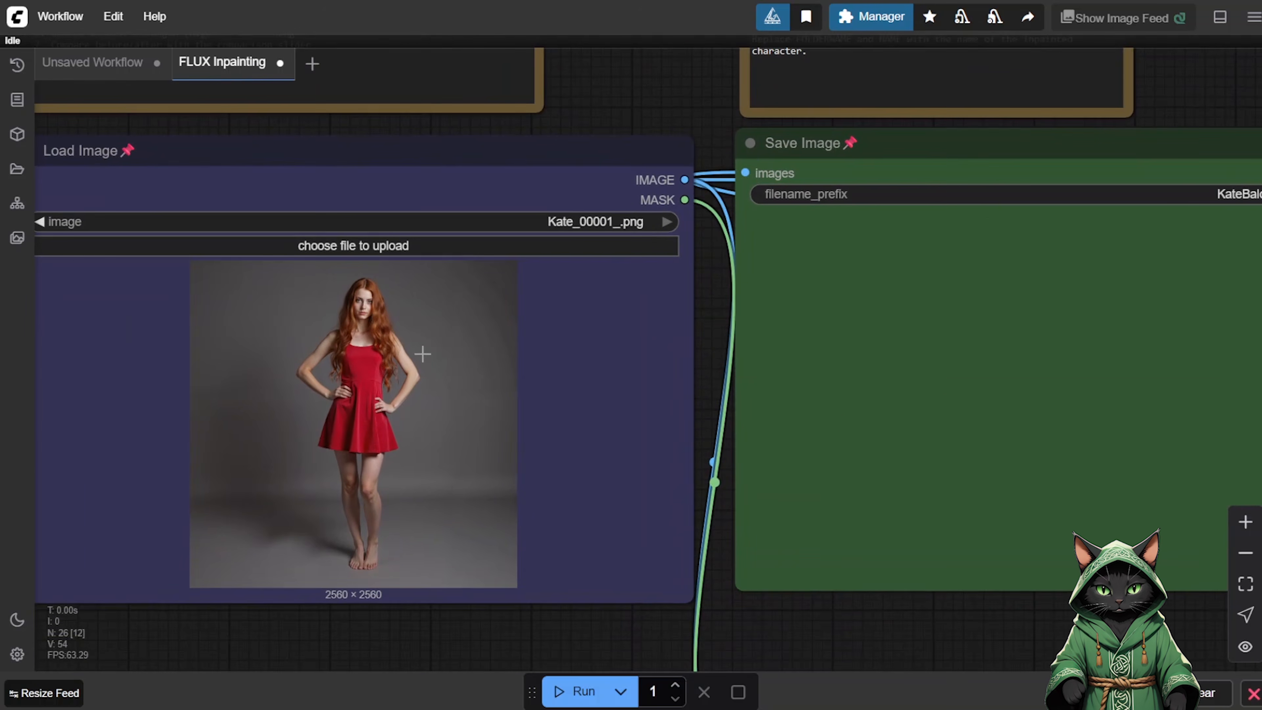
right_click(423, 354)
click(485, 594)
mouse_move(564, 211)
mouse_down()
mouse_move(554, 316)
mouse_move(513, 400)
mouse_move(629, 405)
mouse_move(602, 315)
mouse_move(597, 235)
mouse_move(577, 312)
mouse_move(591, 407)
mouse_move(557, 385)
mouse_move(573, 349)
mouse_move(534, 399)
mouse_move(513, 380)
mouse_move(542, 227)
mouse_move(593, 202)
mouse_move(626, 242)
mouse_move(661, 412)
mouse_move(615, 446)
mouse_move(550, 445)
mouse_move(518, 427)
mouse_move(522, 295)
mouse_move(546, 212)
mouse_up()
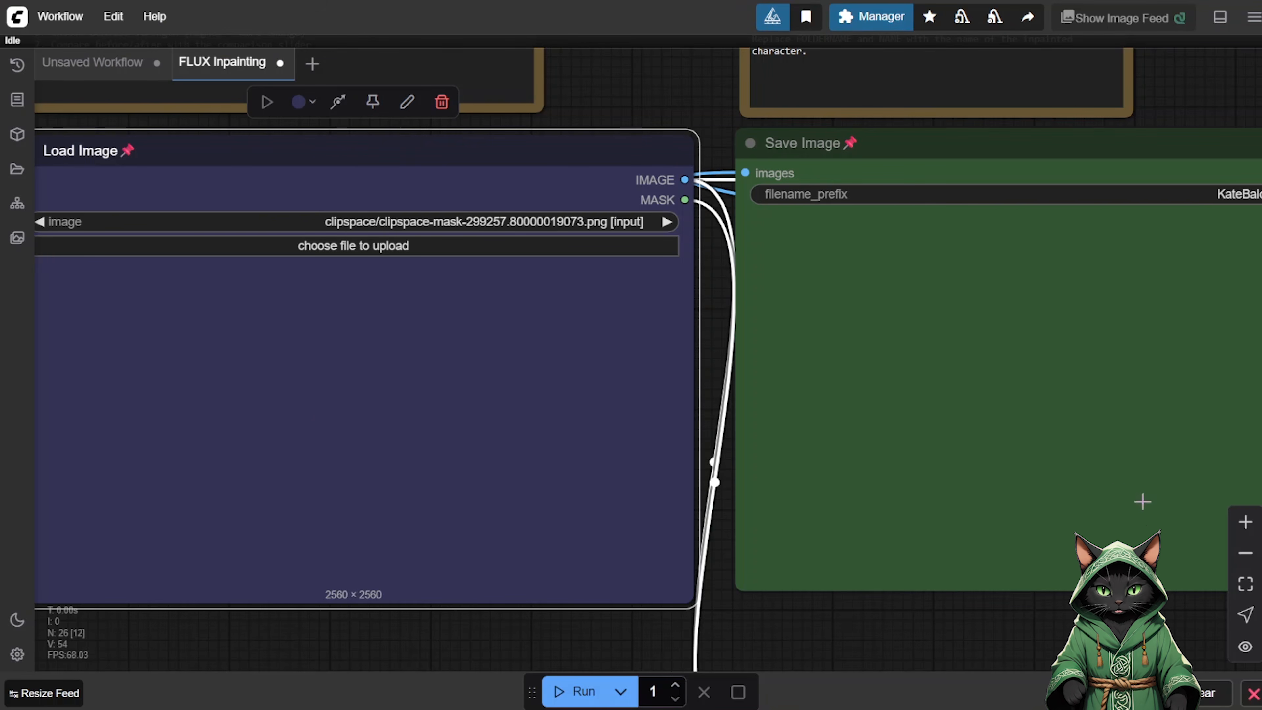
Review the Lora Loader Stack, Prompt and Detailer nodes, and locate FLUX Inpainting.json in the workflow browser.
click(1246, 553)
click(1246, 553)
click(1245, 553)
click(1246, 552)
drag(1025, 183, 373, 155)
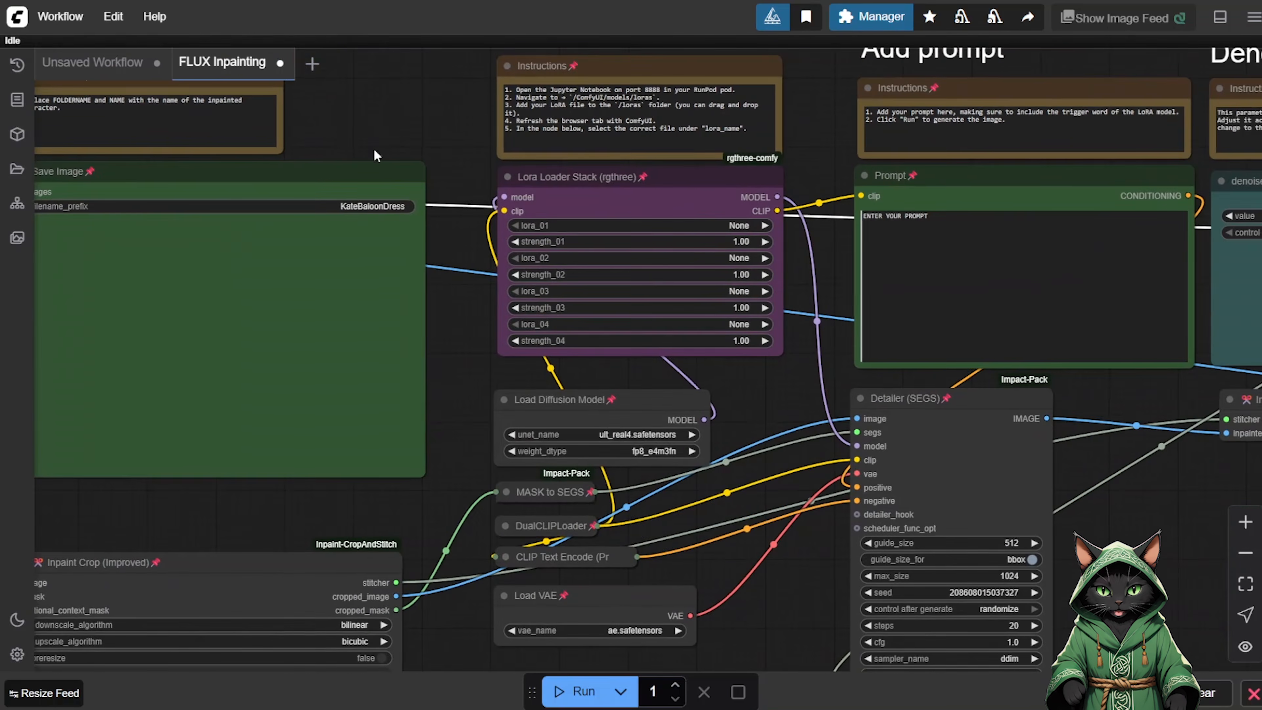
click(17, 169)
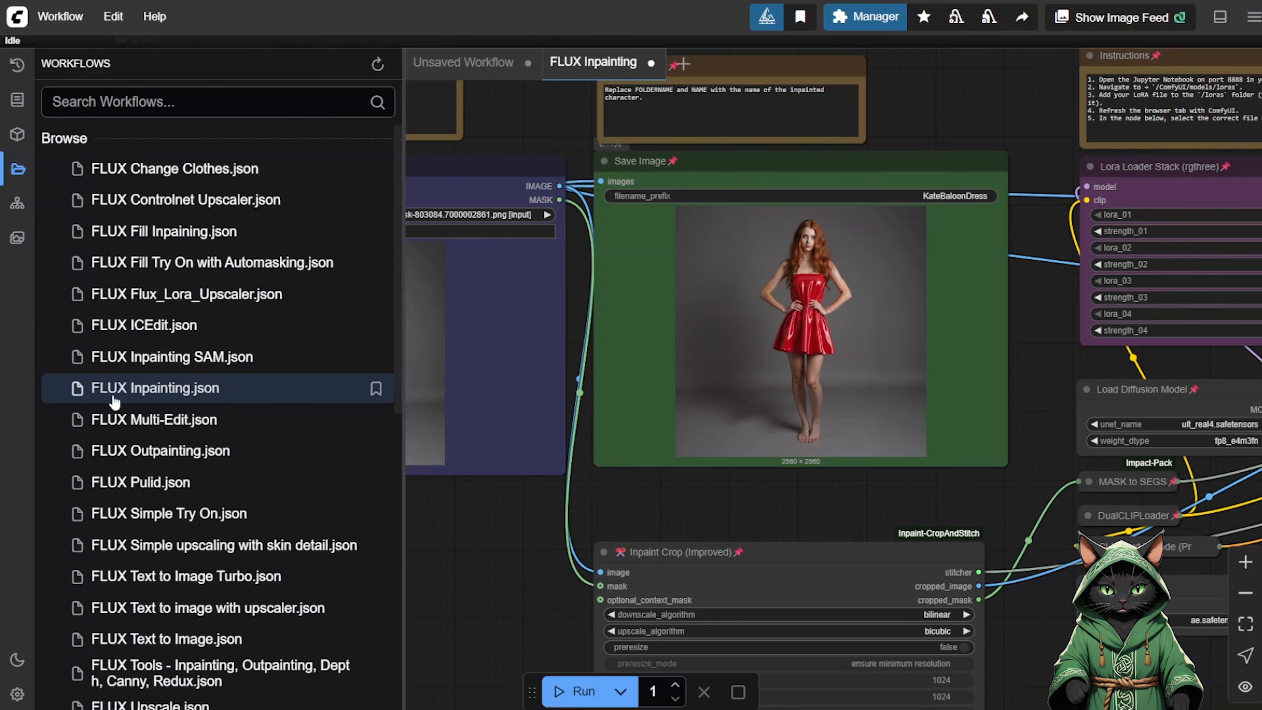
click(17, 169)
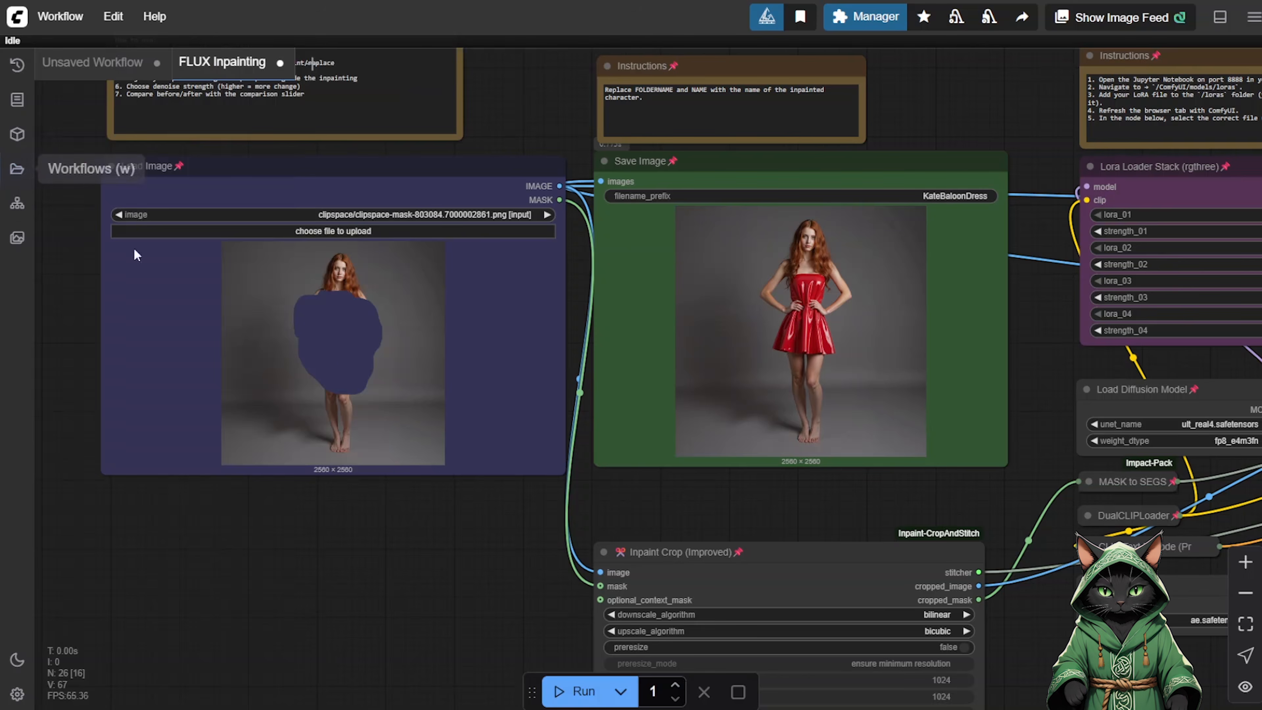
Examine the inpainting workflow's prompt and denoise settings, and inspect the generated dress up close.
drag(512, 526, 233, 539)
drag(765, 520, 239, 511)
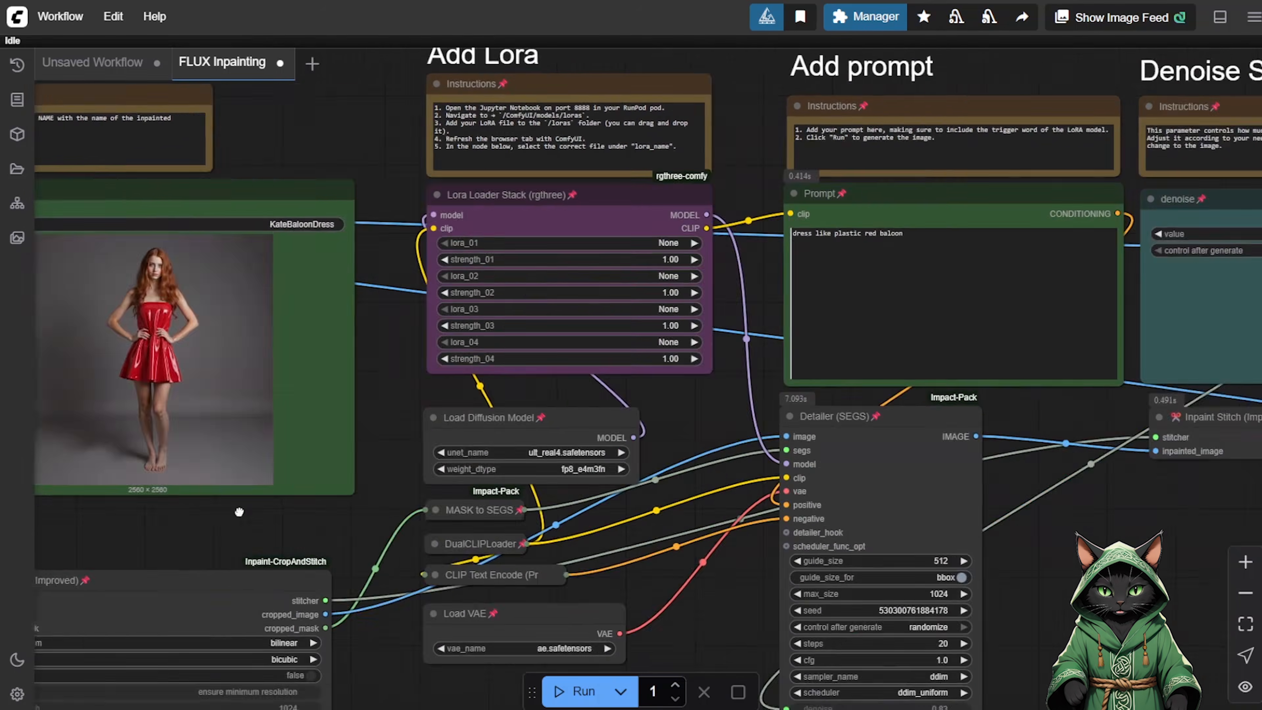
click(1245, 562)
click(1246, 563)
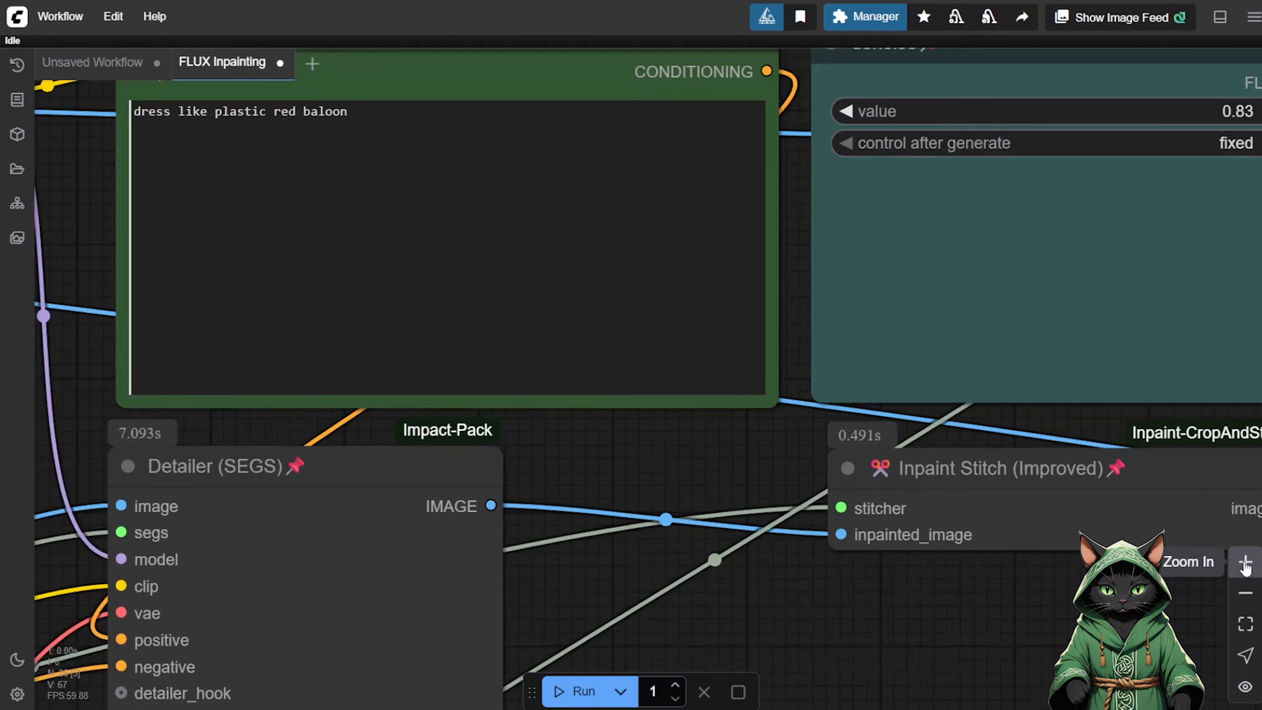
click(1246, 566)
drag(716, 479, 1049, 680)
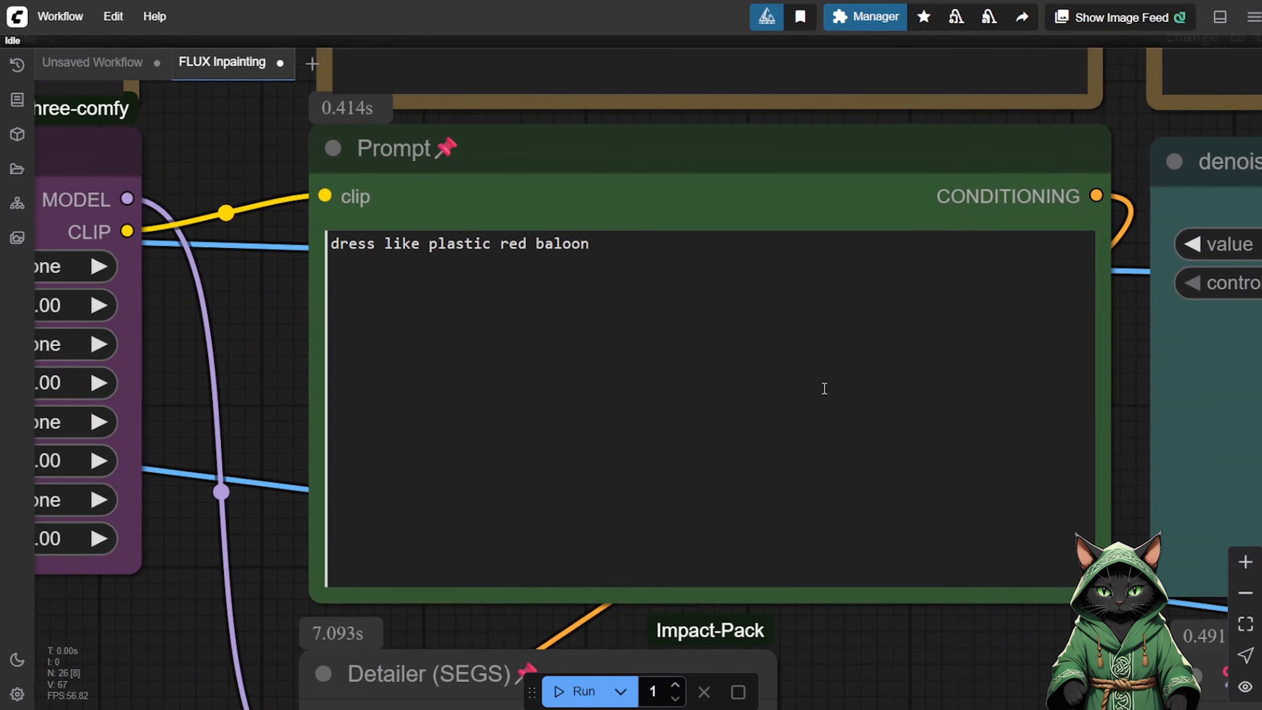
drag(951, 613, 222, 438)
drag(1008, 583, 0, 251)
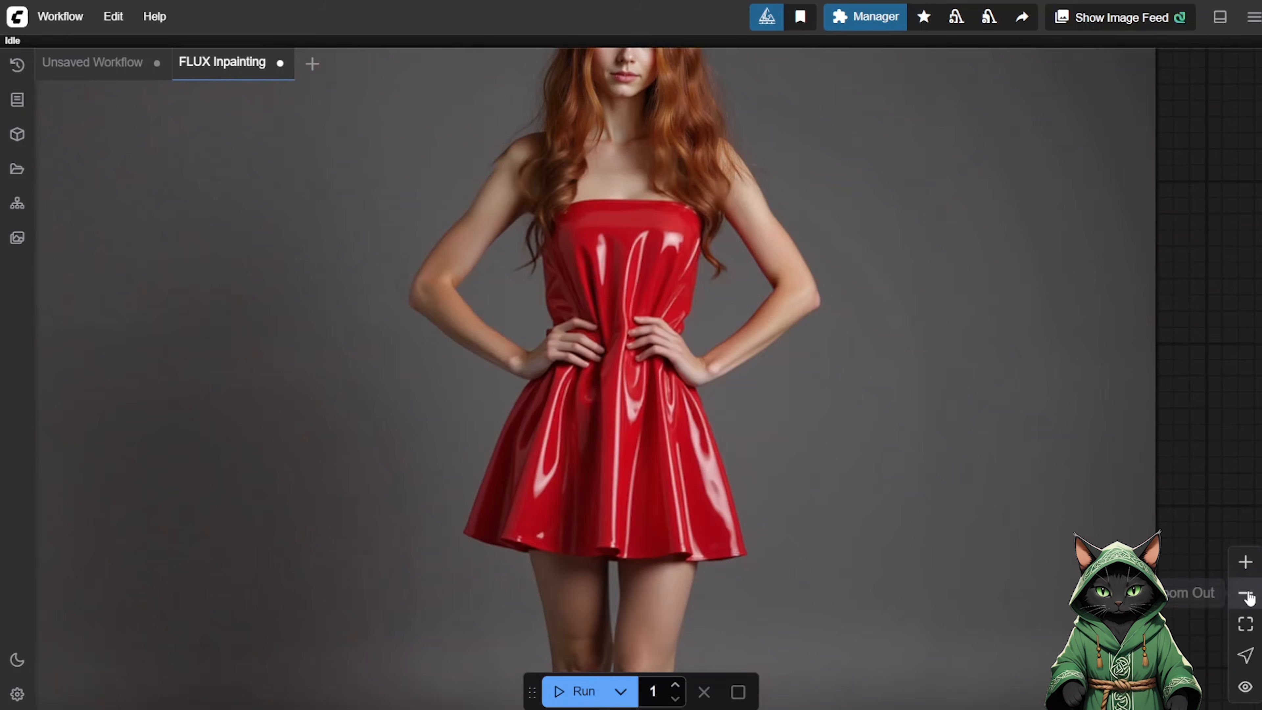
click(1246, 594)
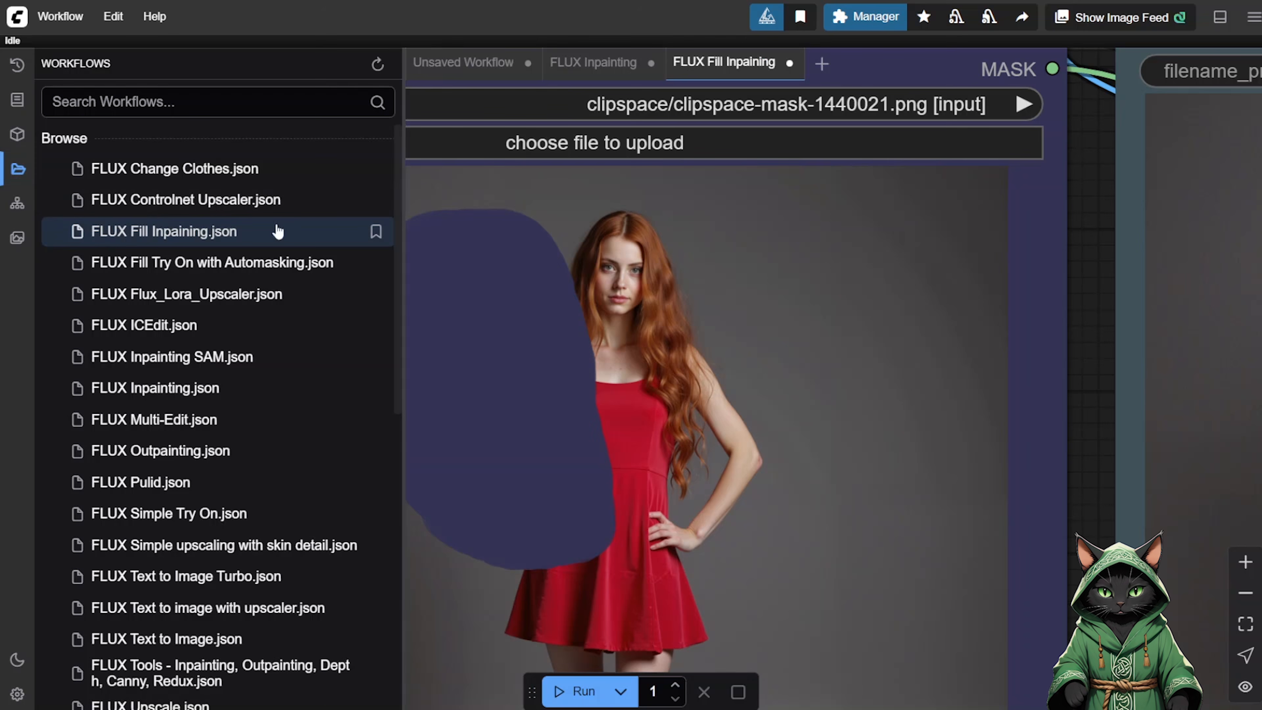
Hide the workflow browser and examine the FLUX Fill Inpaining workflow's masked source image, prompt and saved result.
click(16, 169)
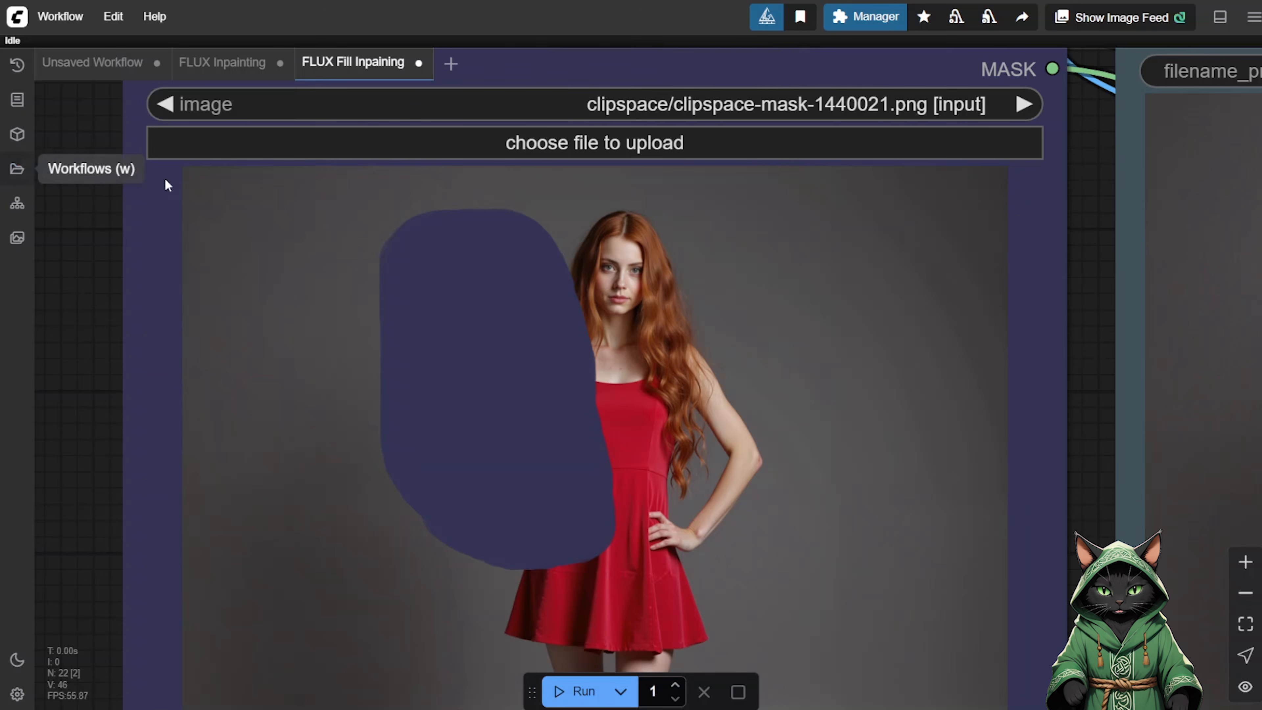
click(1246, 592)
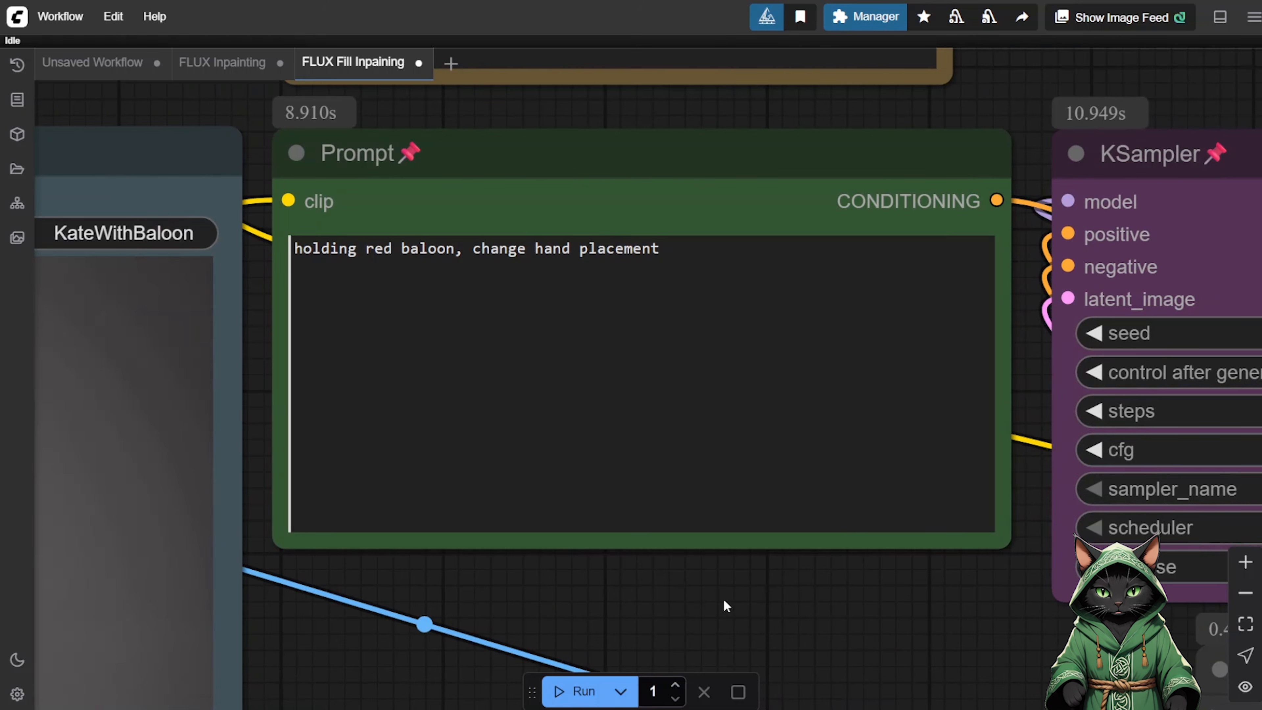
drag(659, 597, 1260, 448)
drag(987, 599, 1035, 496)
click(1242, 601)
click(1242, 602)
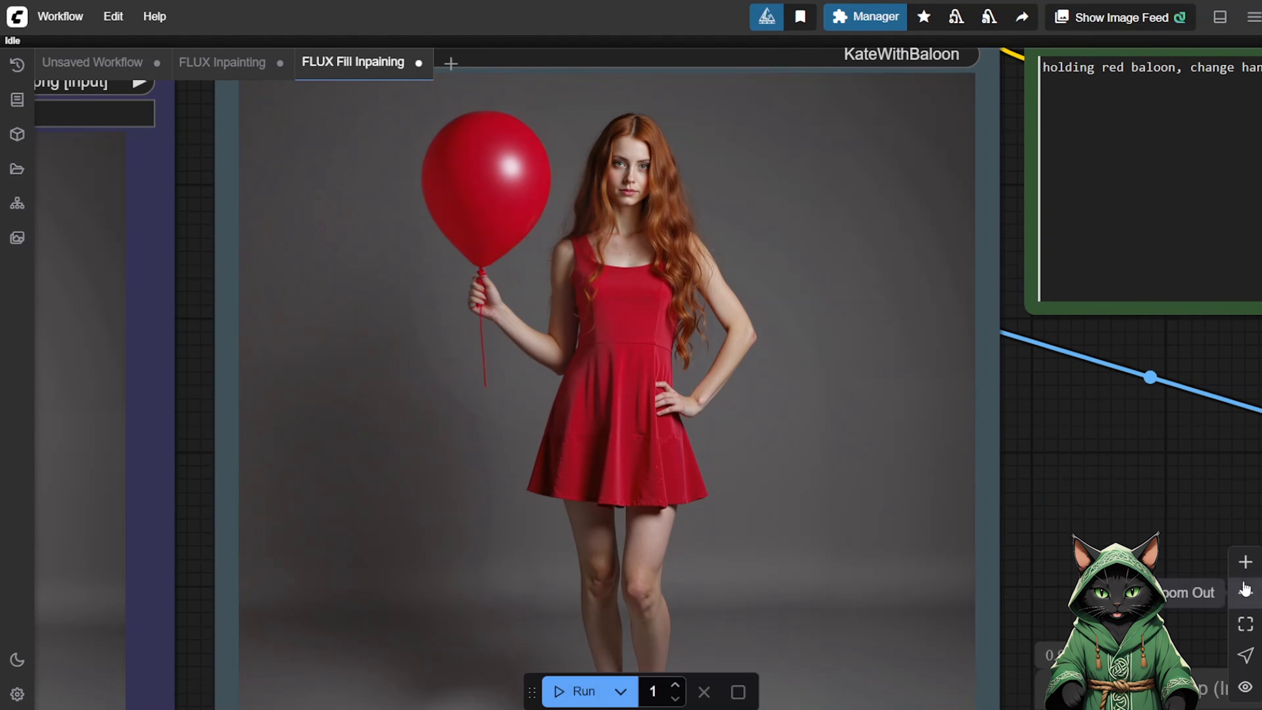
click(1245, 592)
click(1245, 592)
drag(1048, 507, 1261, 497)
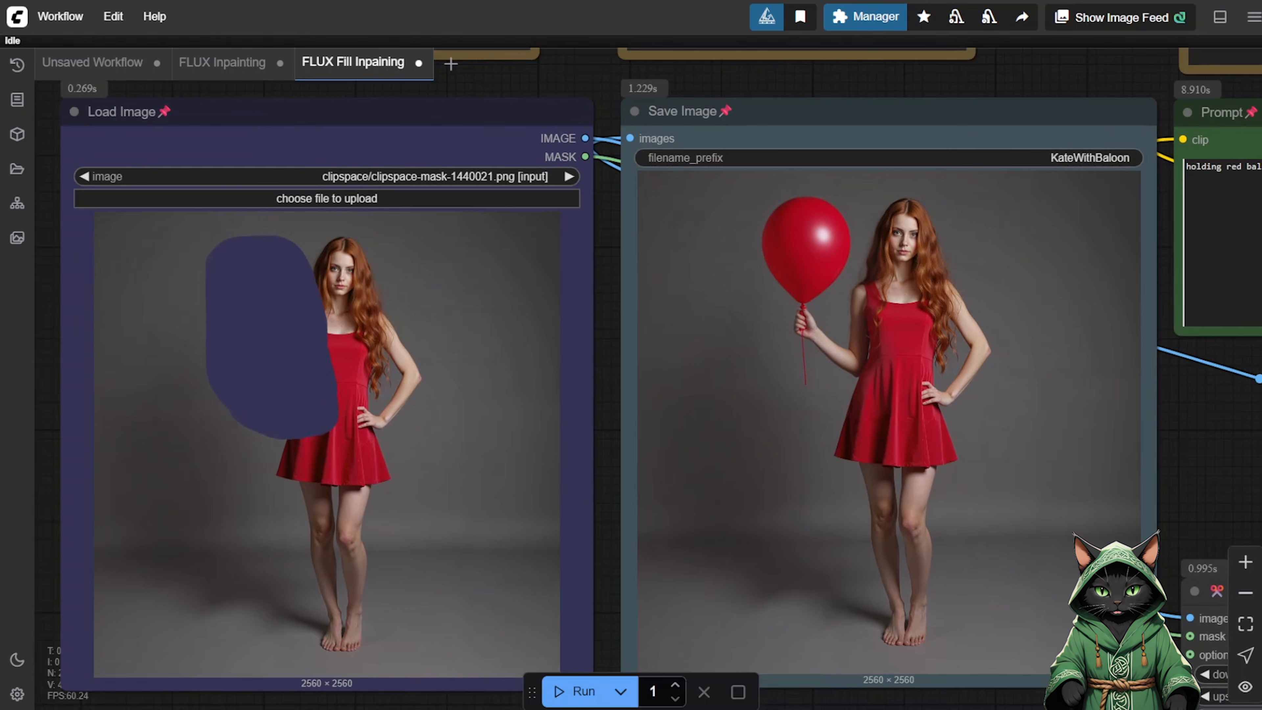
scroll(1257, 497, down, 1)
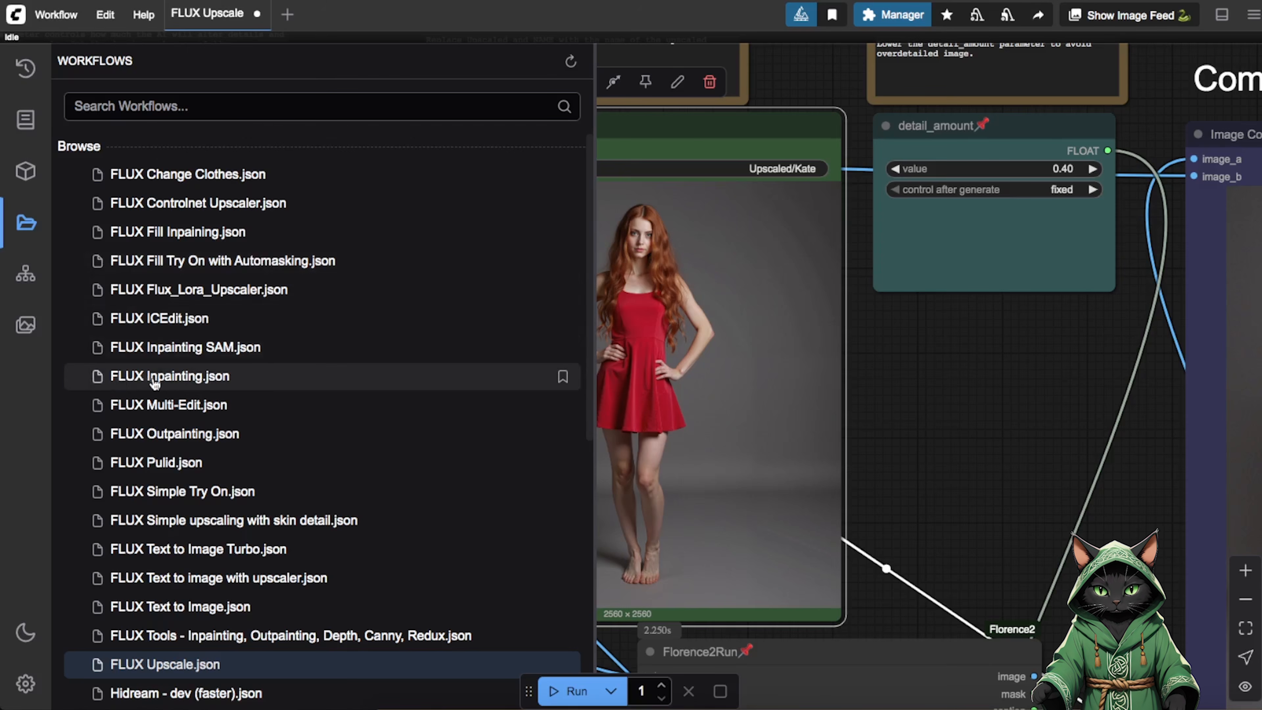
Load the FLUX Inpainting.json workflow, hide the workflow browser and show its Load Image node.
click(122, 381)
click(25, 226)
drag(369, 583, 604, 567)
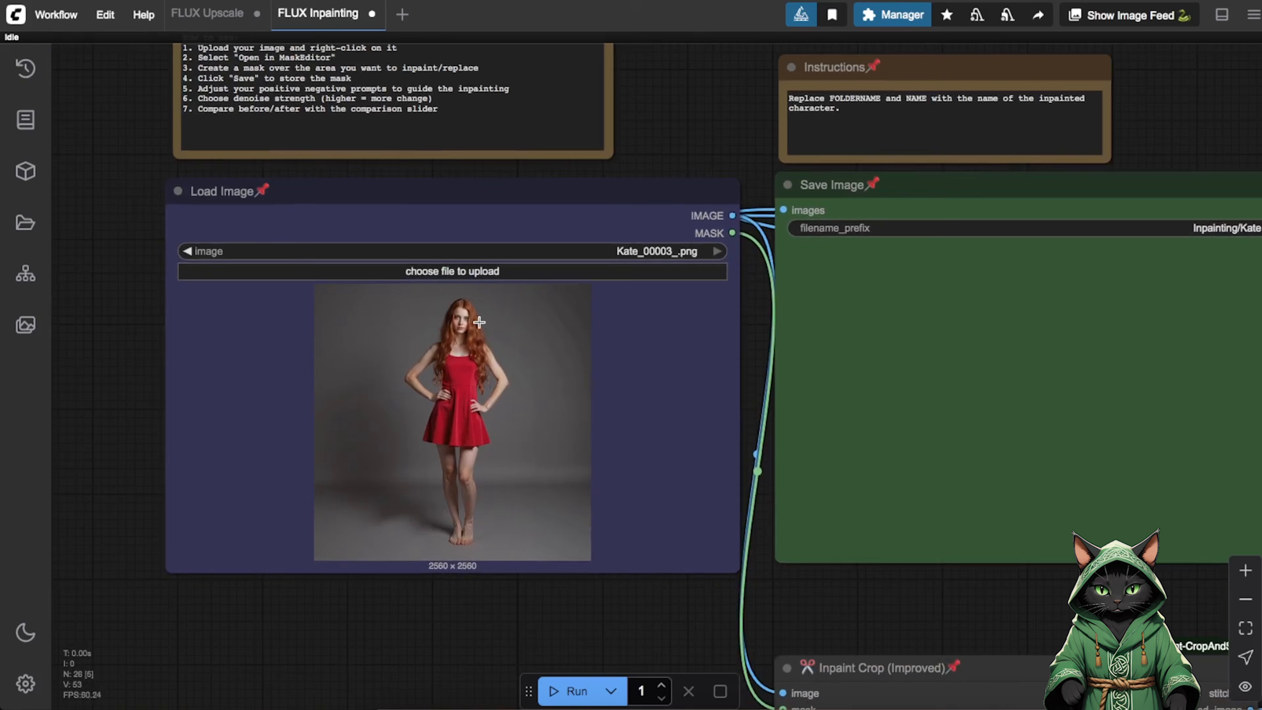
Open the Load Image picture in the MaskEditor, enlarge the brush, paint a mask over both feet and save it.
right_click(455, 380)
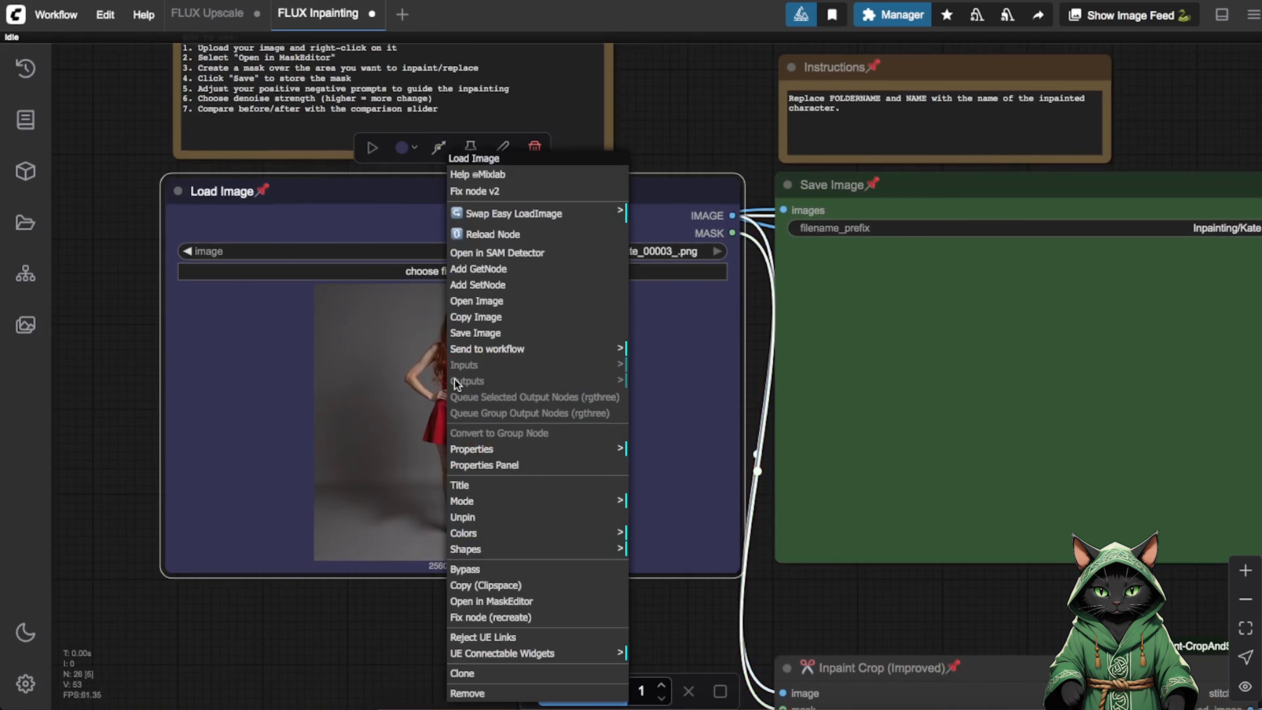
click(481, 602)
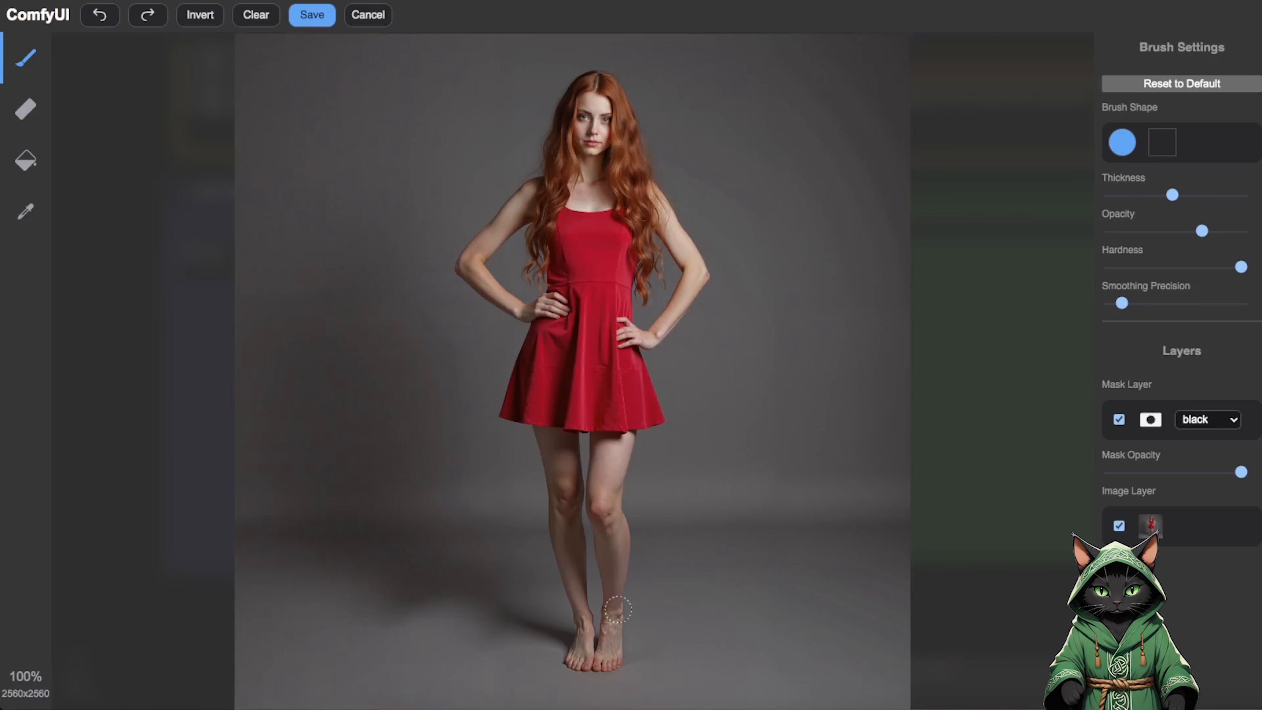
drag(1174, 194, 1197, 194)
drag(571, 651, 616, 628)
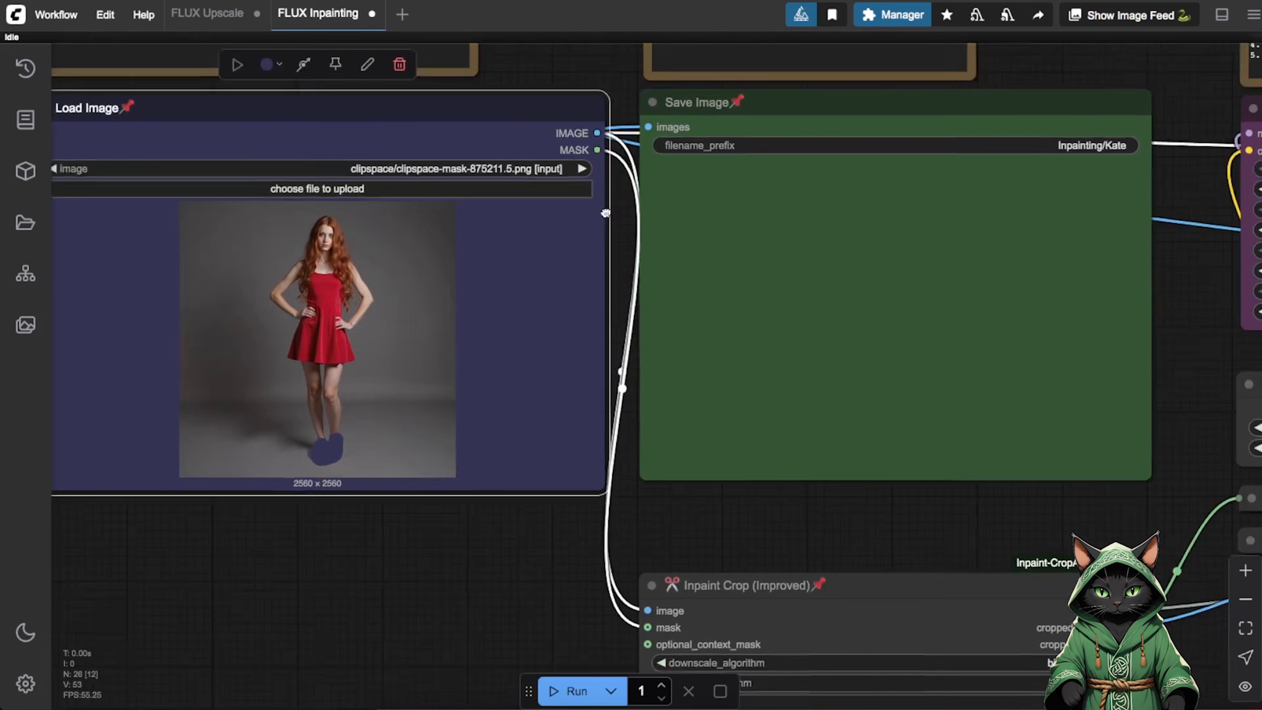
Replace the placeholder text in the Prompt node with the inpainting prompt and open the denoise value for editing.
drag(606, 212, 428, 189)
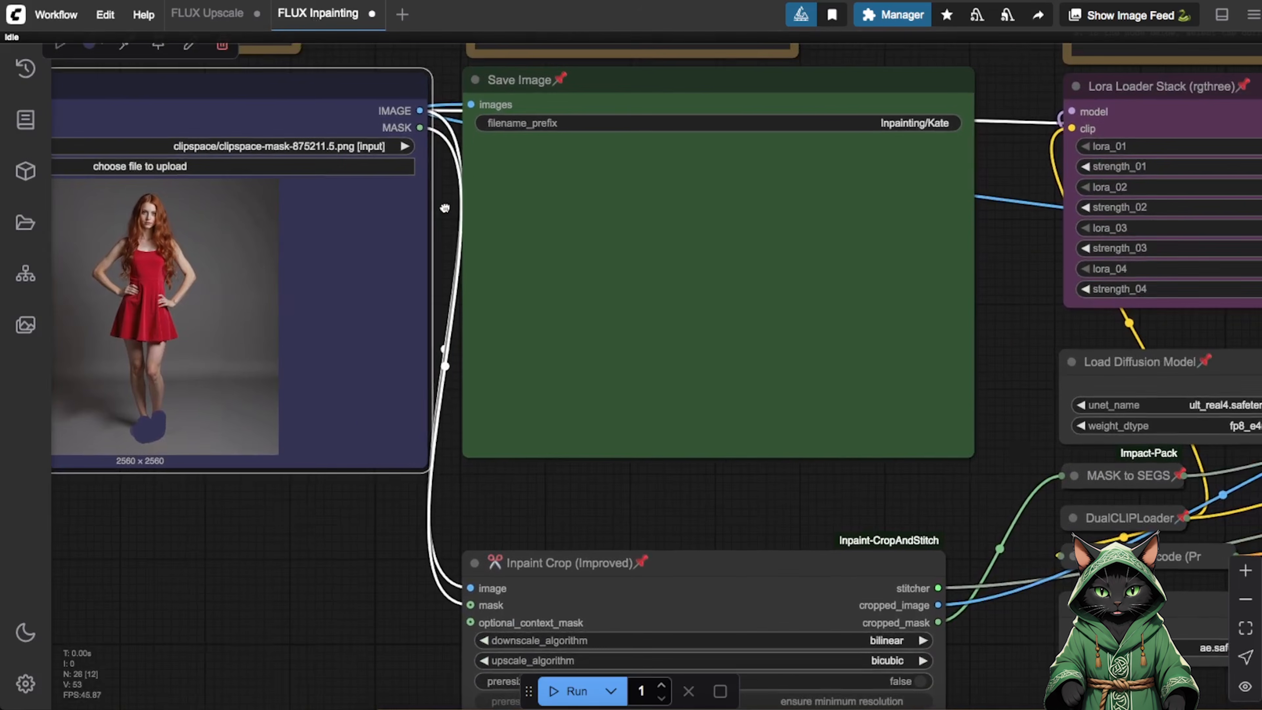
drag(1000, 238, 468, 357)
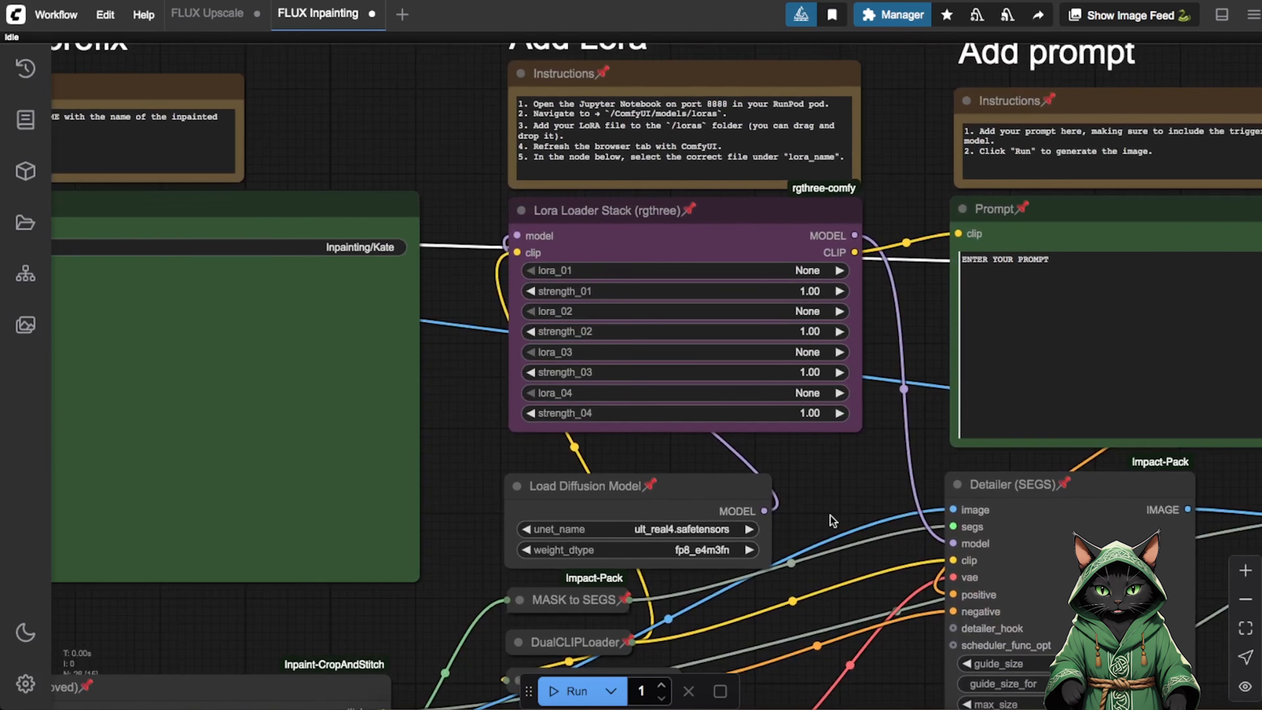
drag(830, 515, 806, 412)
click(1245, 570)
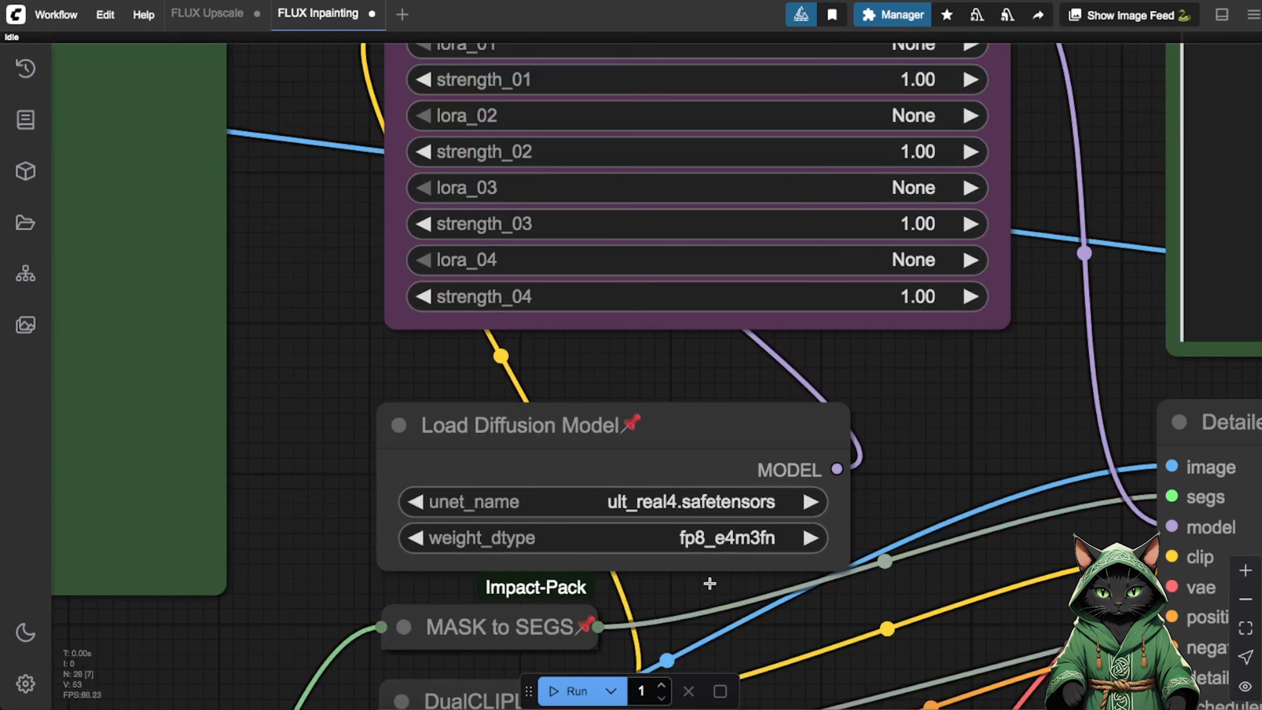
scroll(710, 583, down, 5)
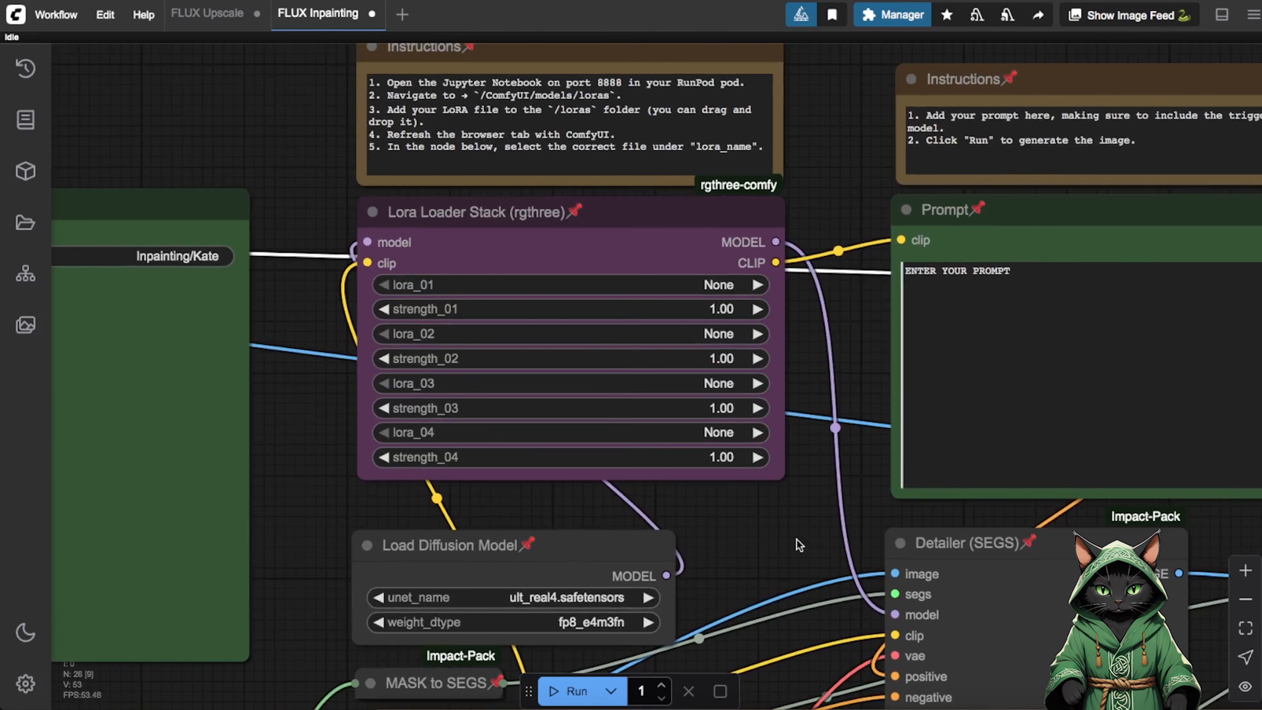
drag(815, 387, 467, 470)
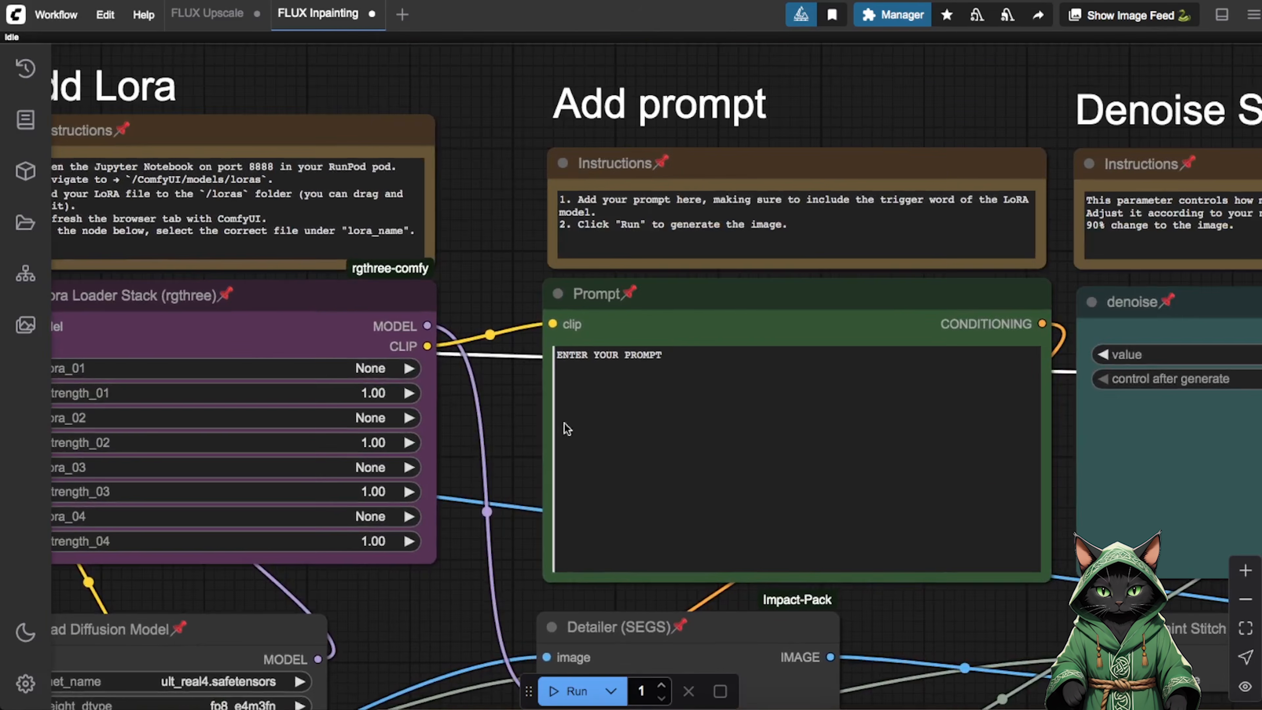
triple_click(665, 354)
text(bre)
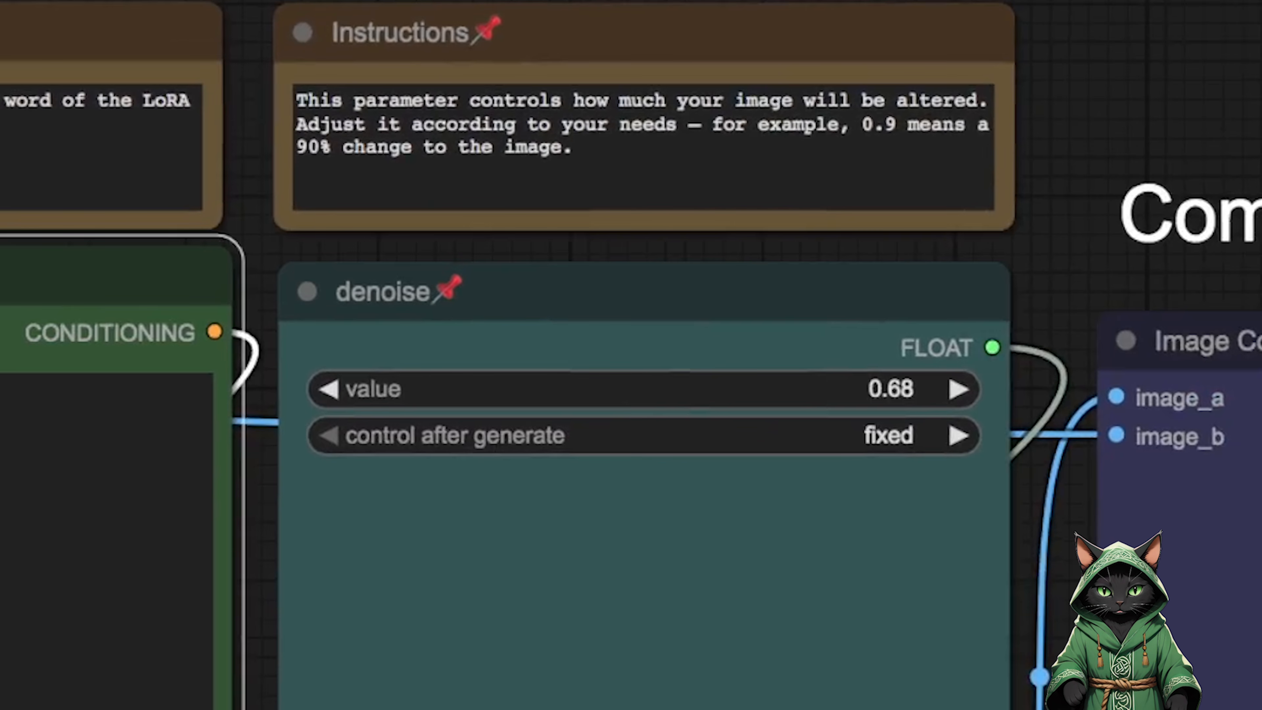
click(917, 387)
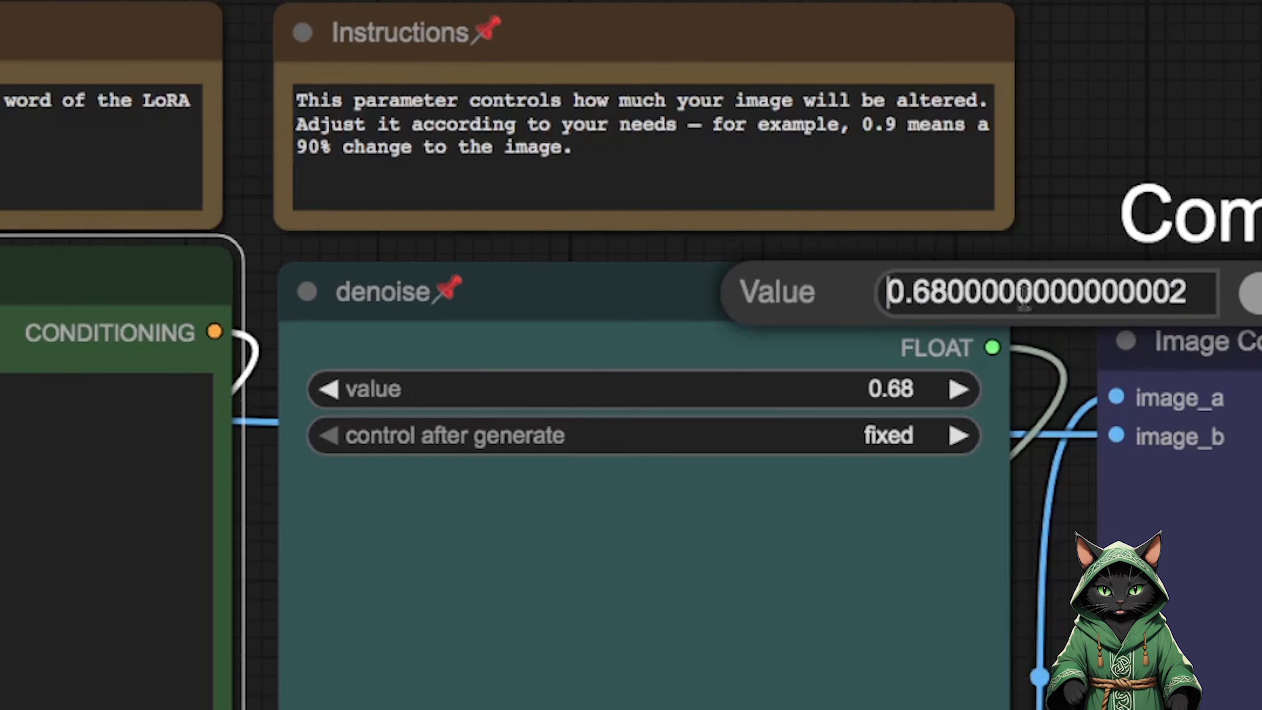
click(1259, 299)
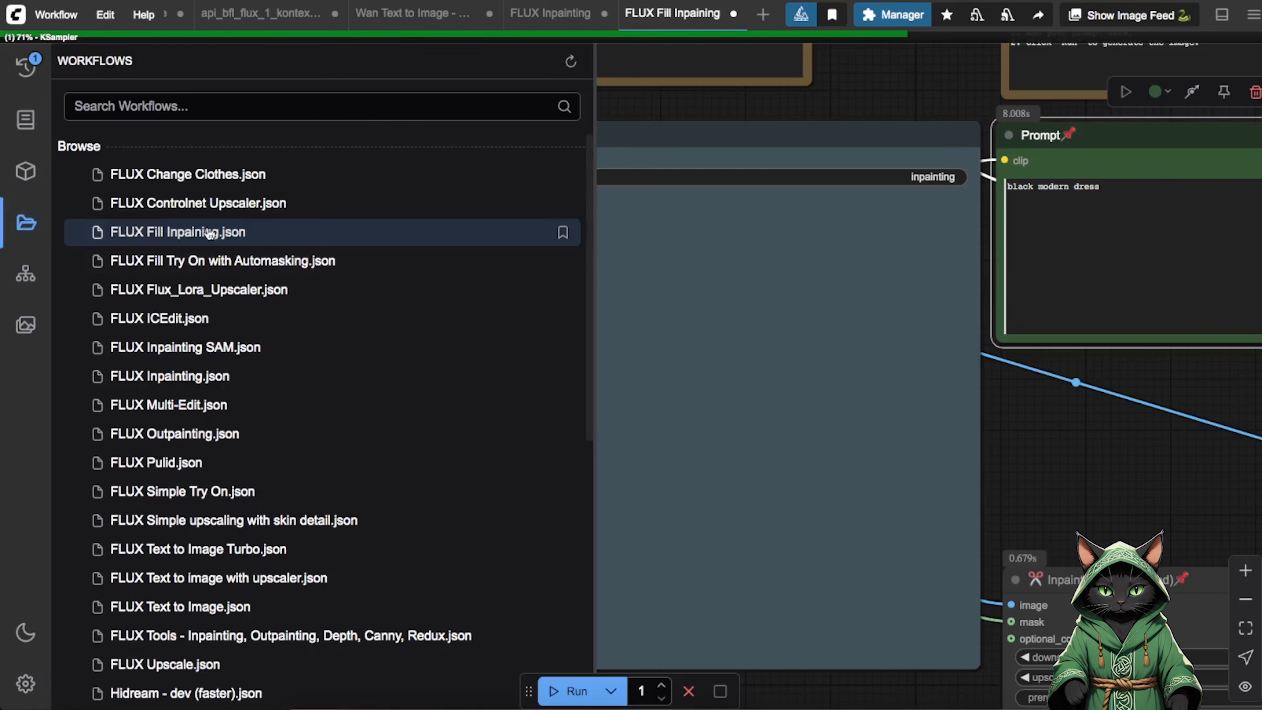
Hide the workflow browser and look at the Load Image node's options in the FLUX Fill Inpaining workflow.
click(26, 223)
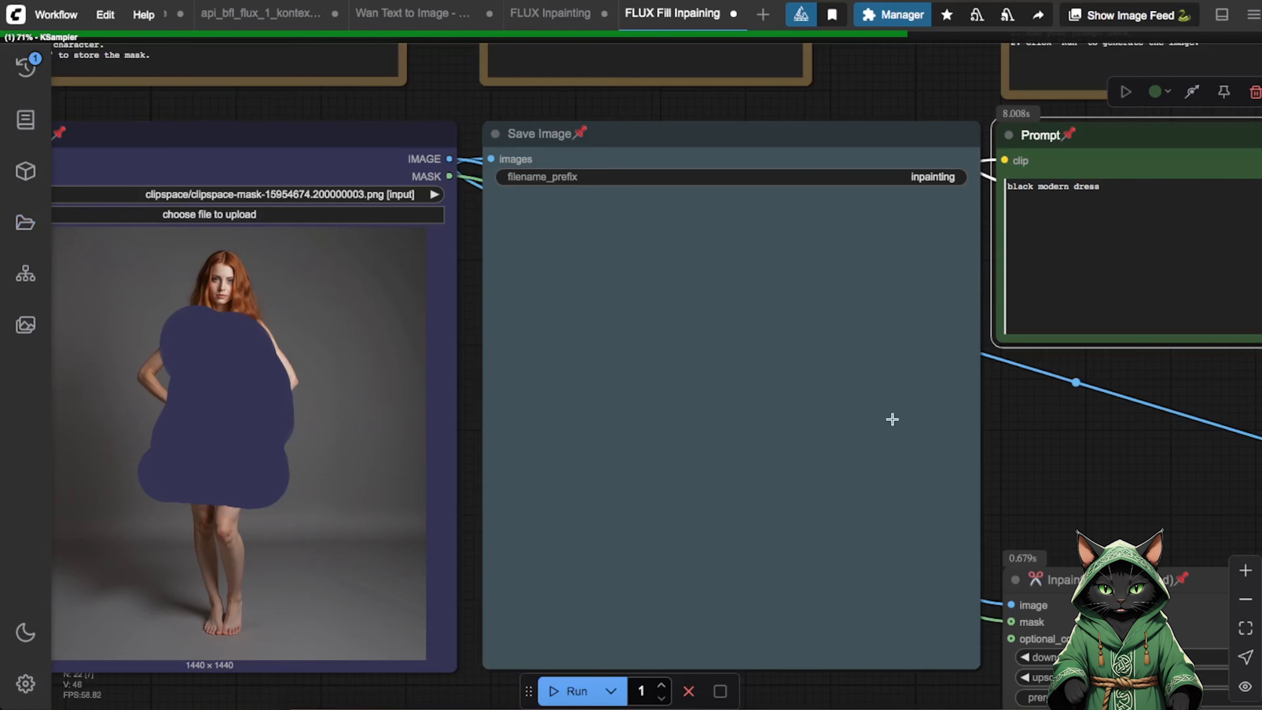
drag(1088, 446, 1233, 472)
right_click(379, 415)
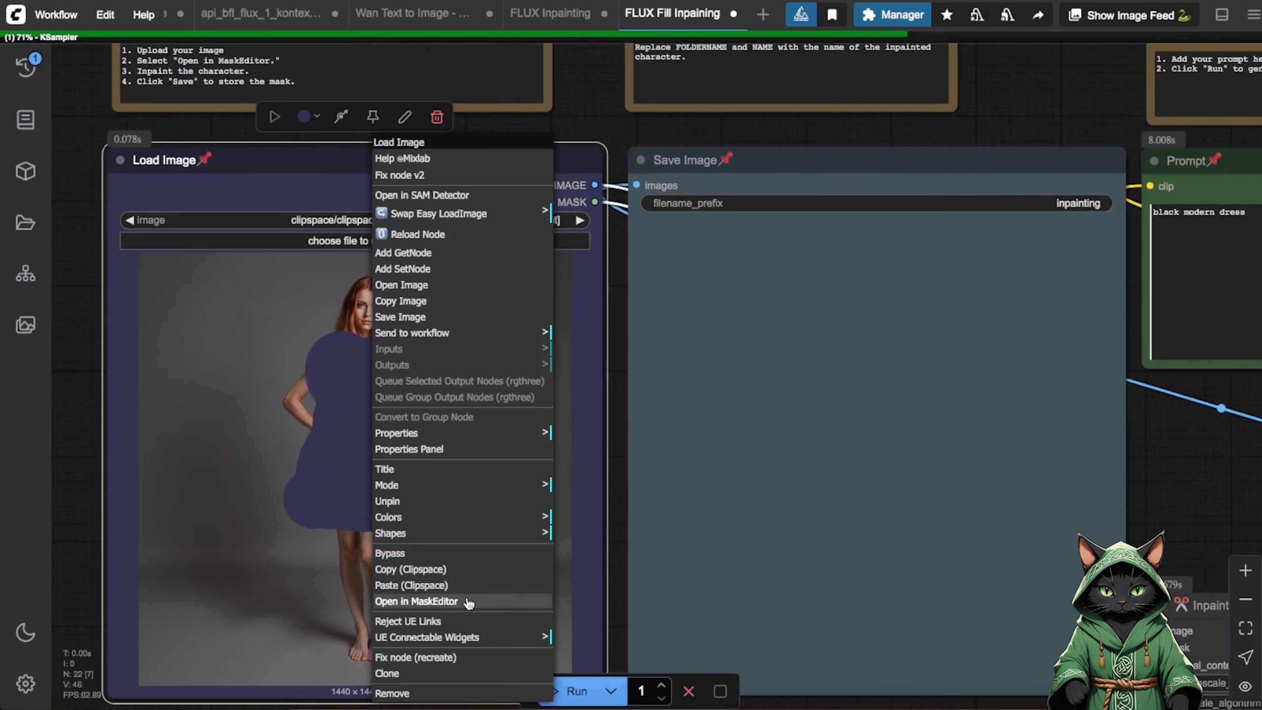
click(257, 518)
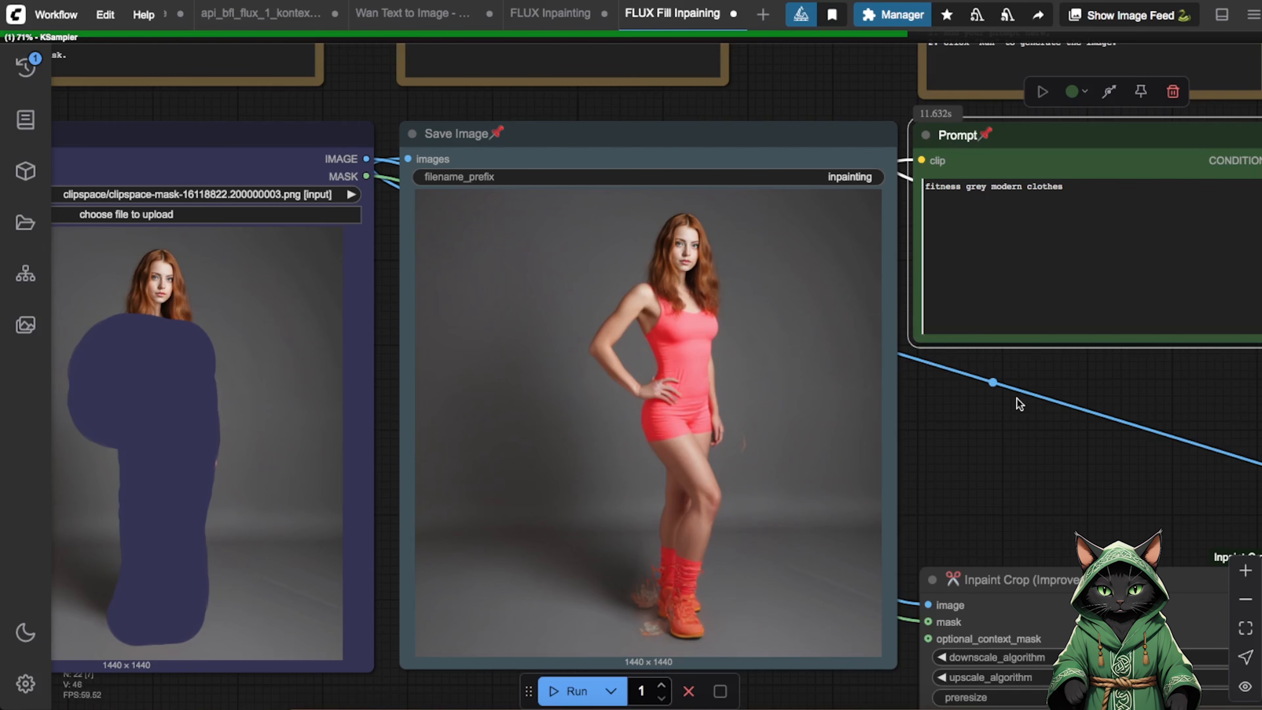
Append ", long red" to the prompt "fitness grey modern clothes" in the FLUX Fill Inpaining workflow.
click(1074, 192)
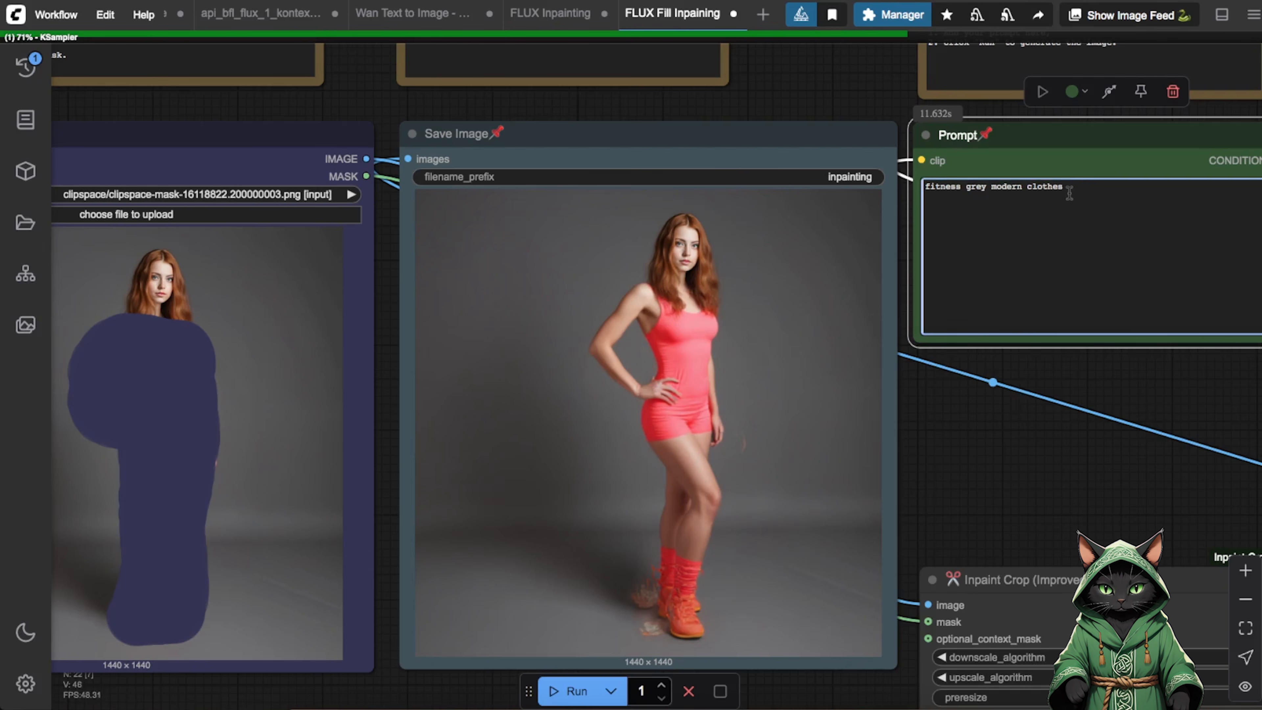
text(, long red)
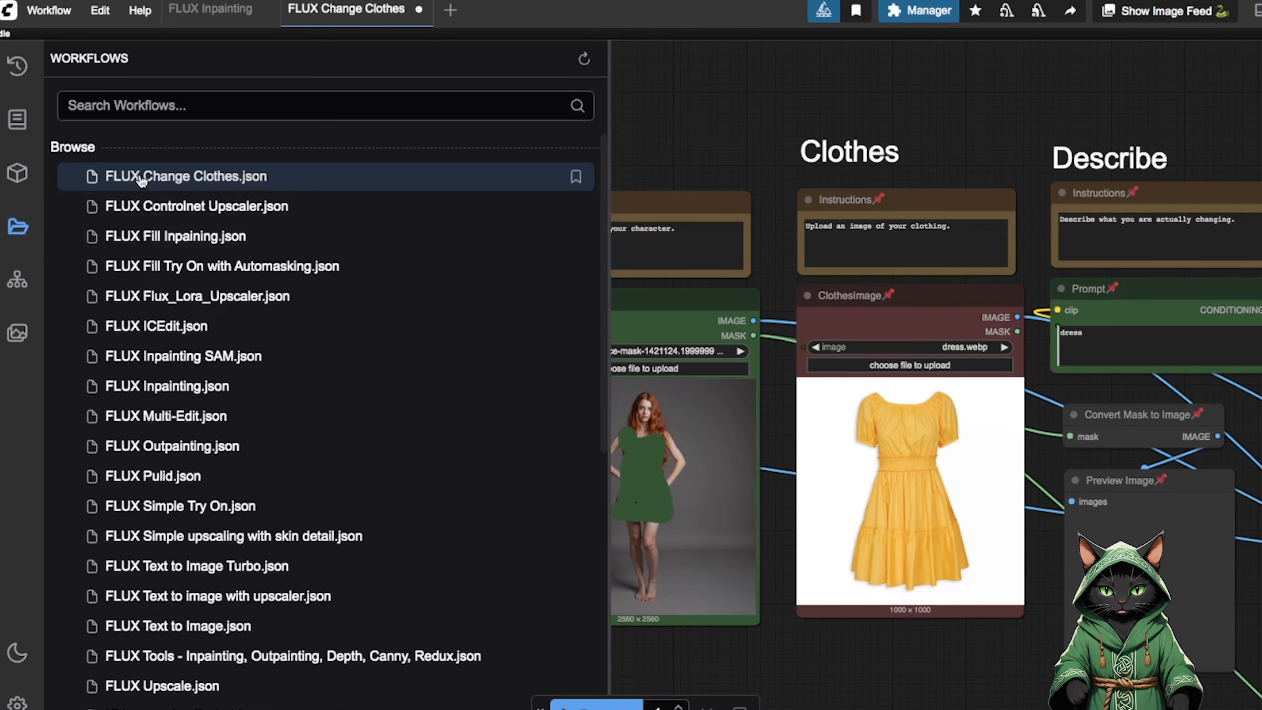
Hide the workflow browser and examine the Person, Clothes, Describe and Settings sections of the FLUX Change Clothes workflow.
click(19, 228)
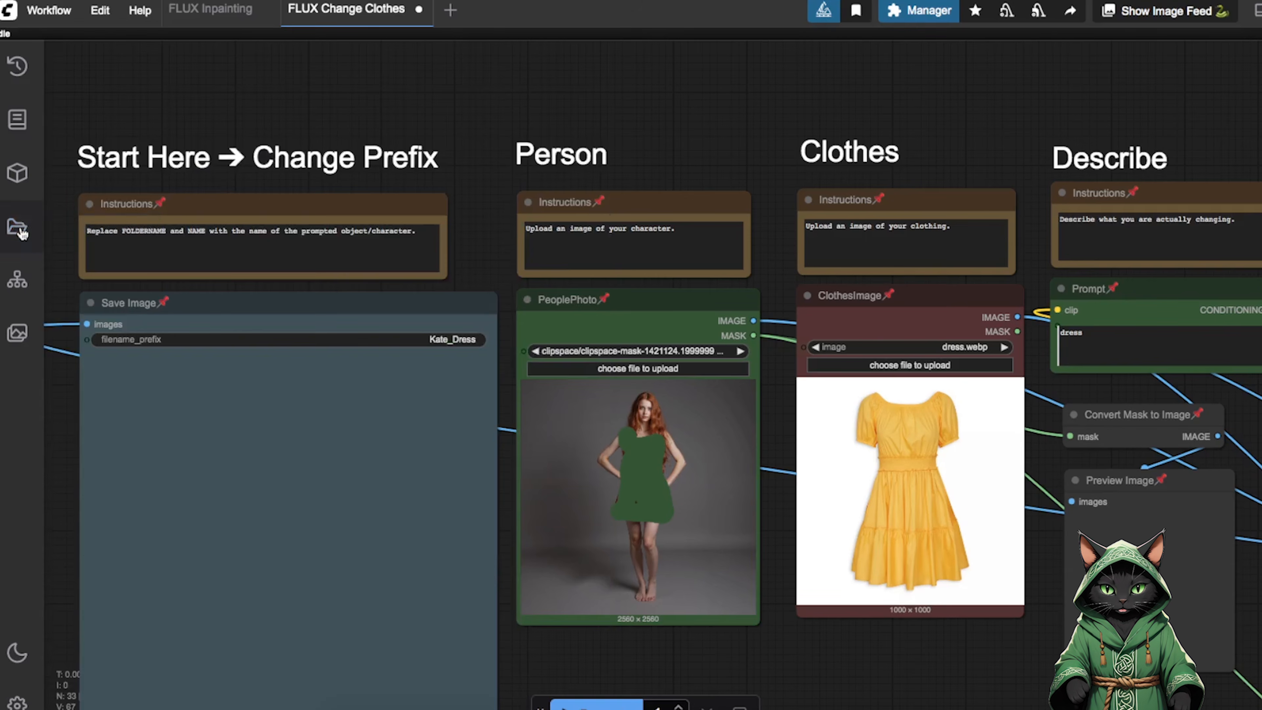
drag(568, 119, 464, 133)
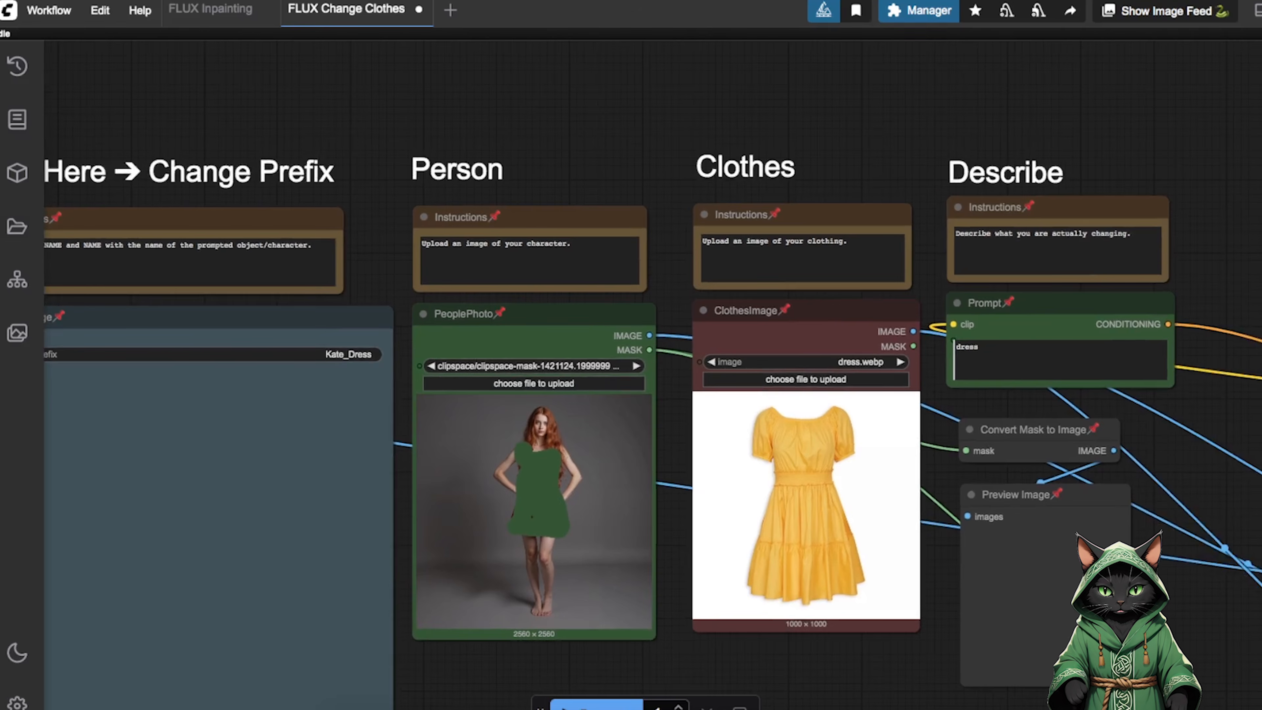
click(1260, 617)
drag(942, 158, 48, 84)
drag(1065, 211, 1253, 235)
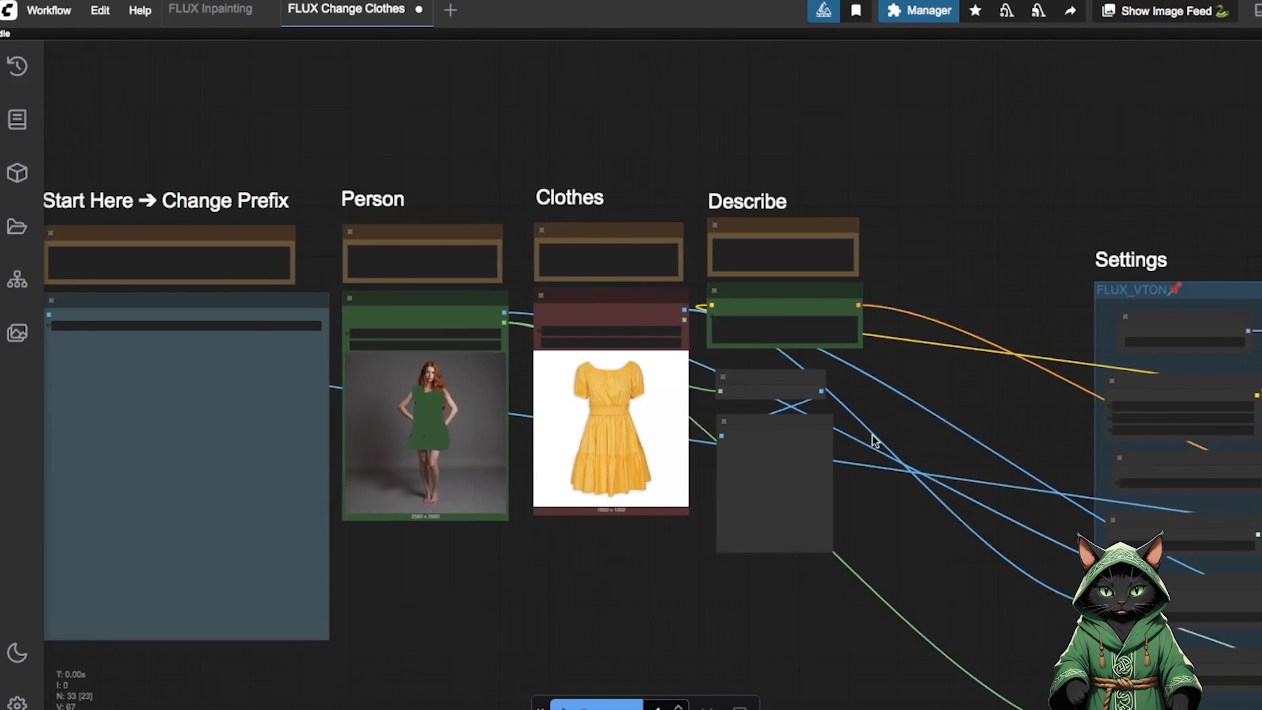
drag(894, 447, 1106, 479)
Inspect the PeoplePhoto and ClothesImage nodes up close and look at the PeoplePhoto node's options.
scroll(624, 340, up, 9)
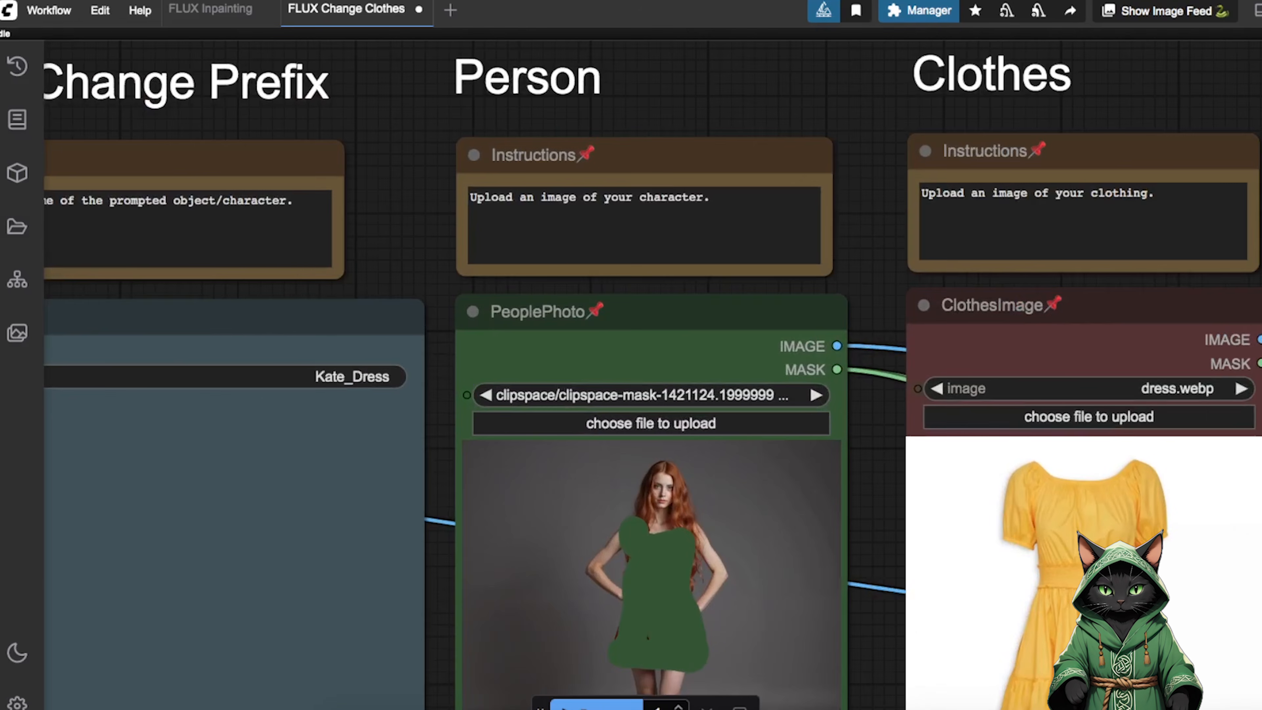
drag(899, 507, 733, 339)
right_click(500, 398)
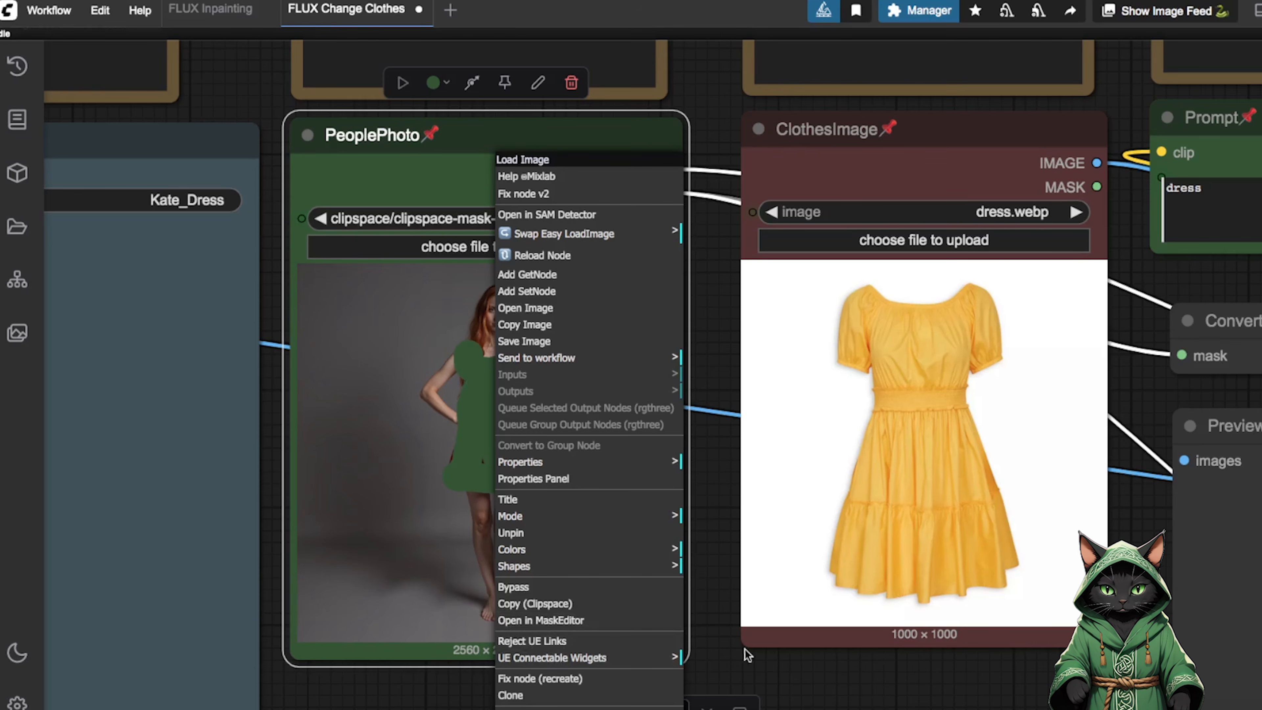
click(779, 667)
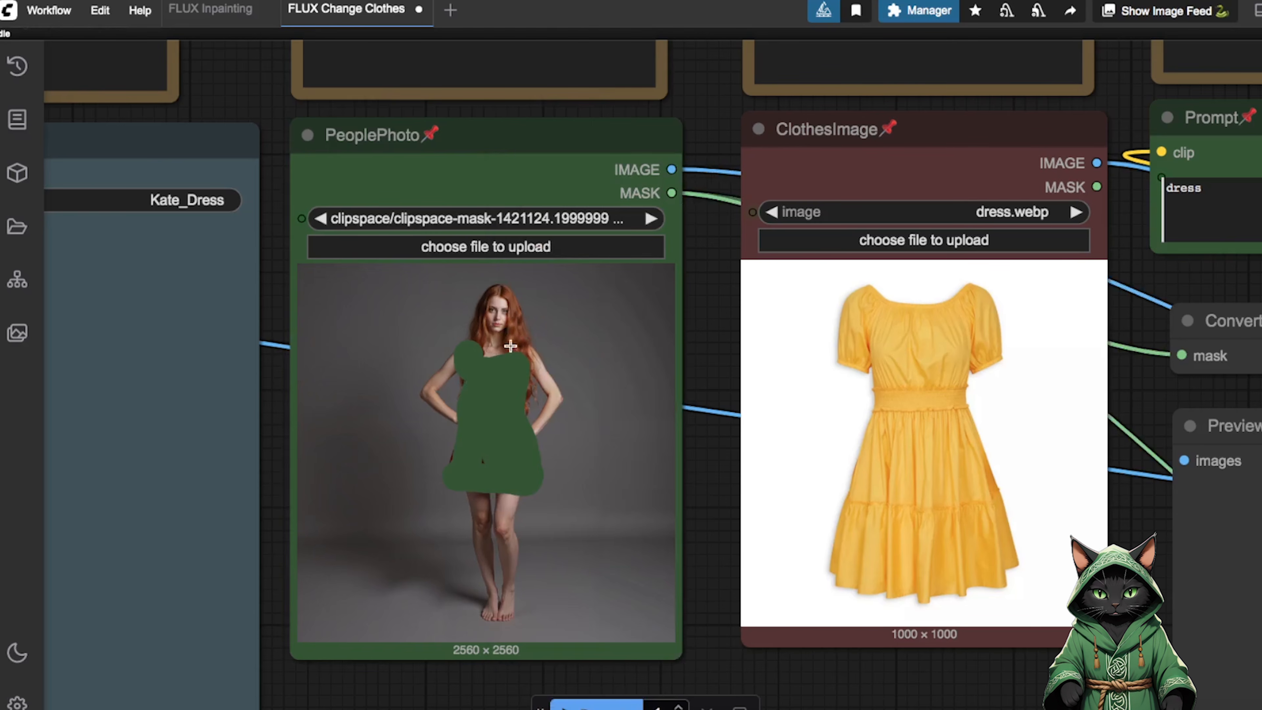
Run the FLUX Change Clothes workflow and compare the generated image with the masked person and the dress source image.
mouse_move(702, 449)
mouse_down()
mouse_move(735, 486)
mouse_move(861, 489)
mouse_move(1133, 414)
mouse_move(972, 437)
mouse_move(711, 432)
mouse_up()
click(574, 700)
drag(724, 479, 761, 440)
drag(706, 501, 1231, 460)
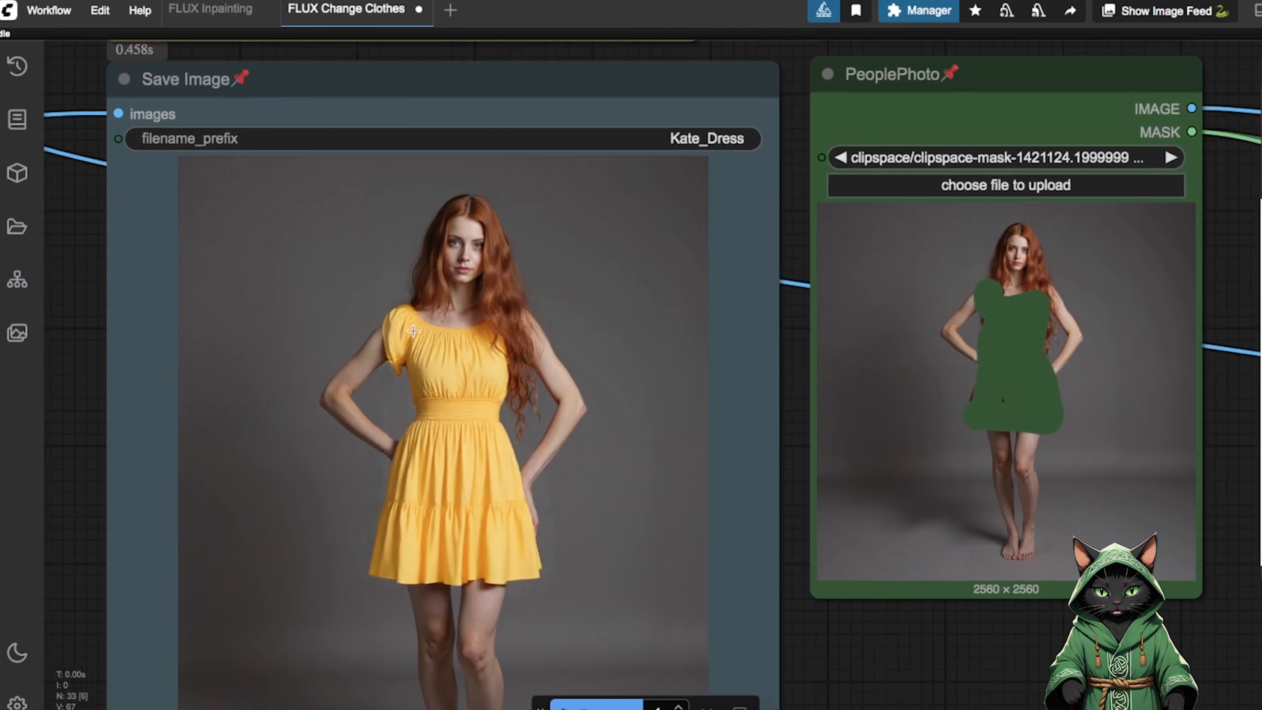
drag(981, 645, 606, 633)
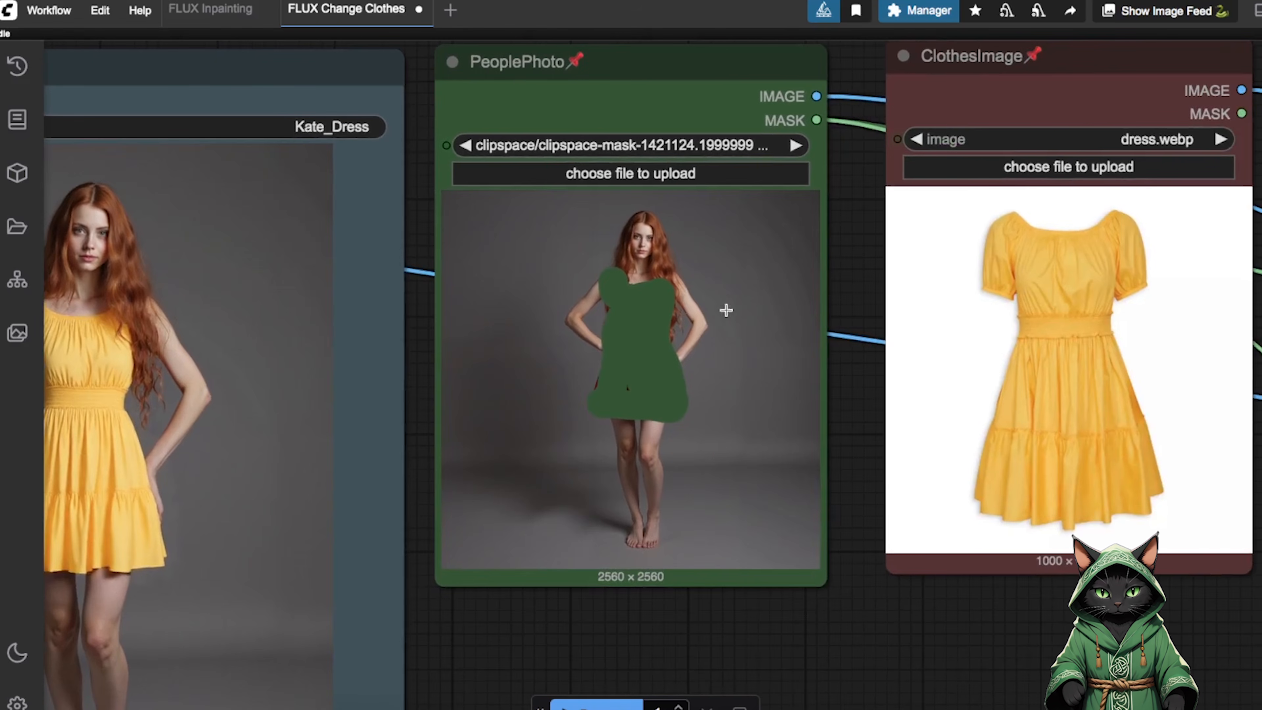
drag(713, 477, 961, 460)
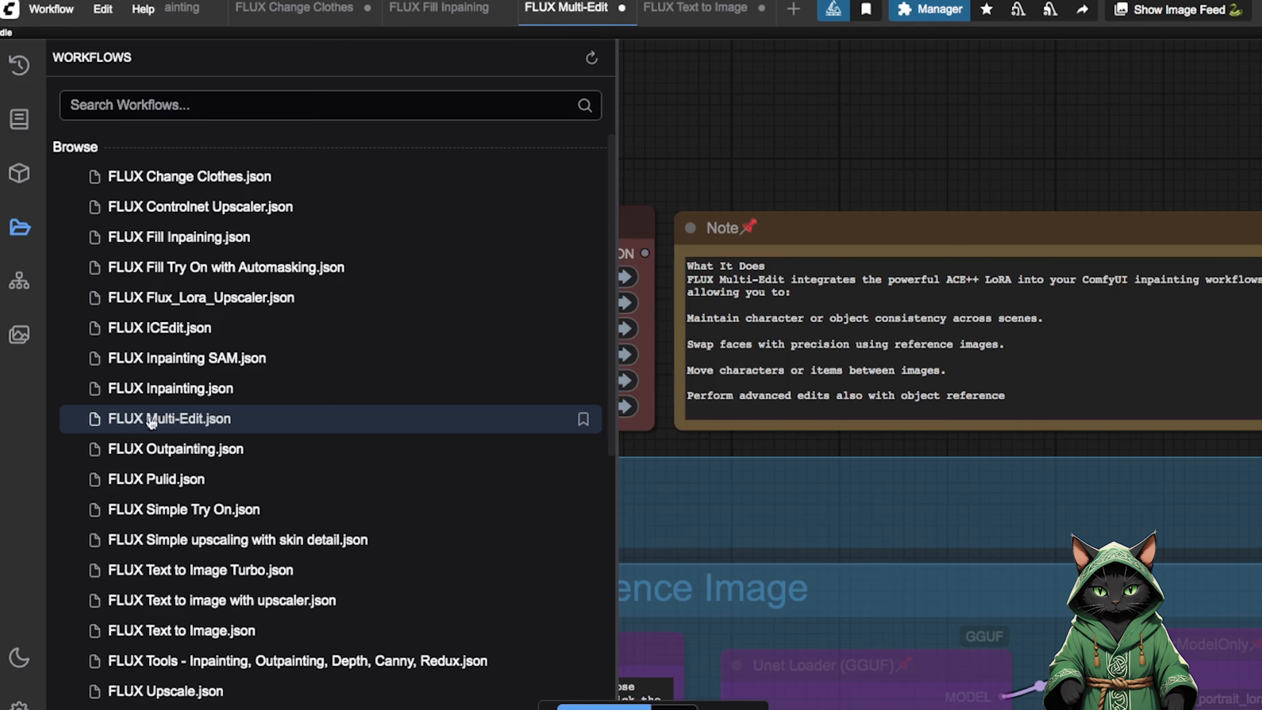
Hide the workflow browser and examine the FLUX Multi-Edit workflow's Fast Groups Bypasser, notes and Portrait groups.
click(20, 226)
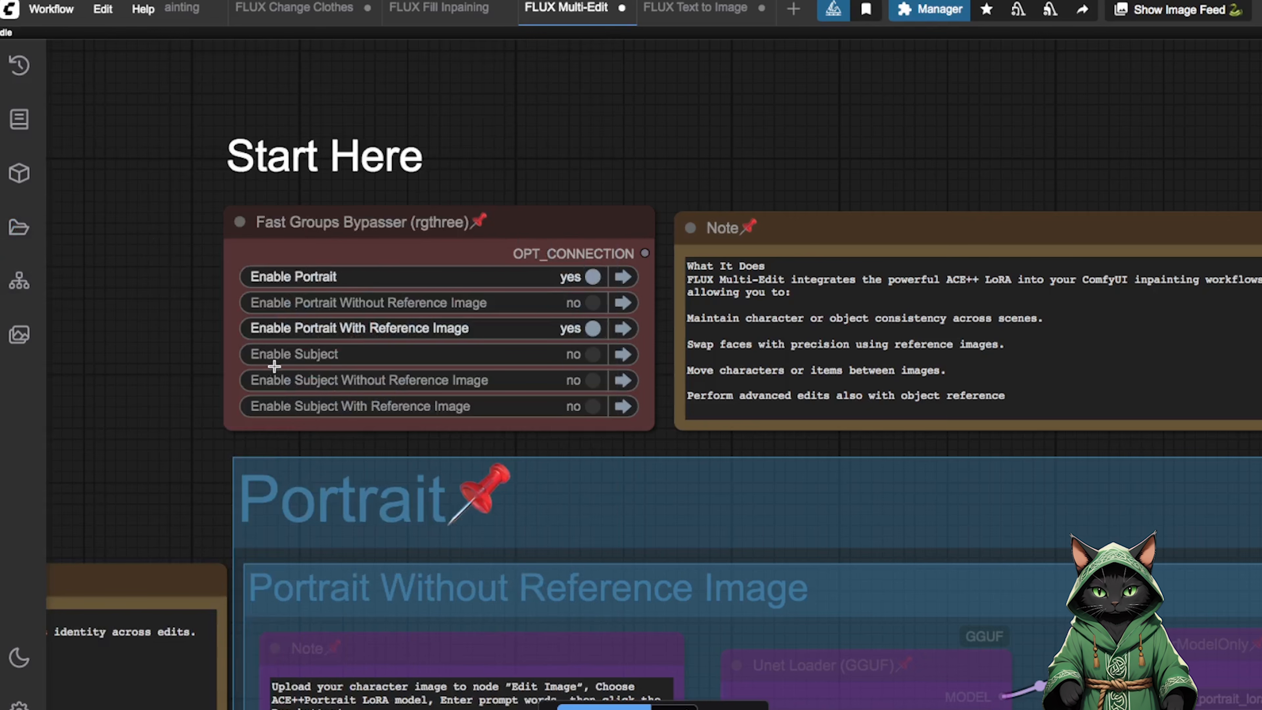
drag(158, 450, 137, 325)
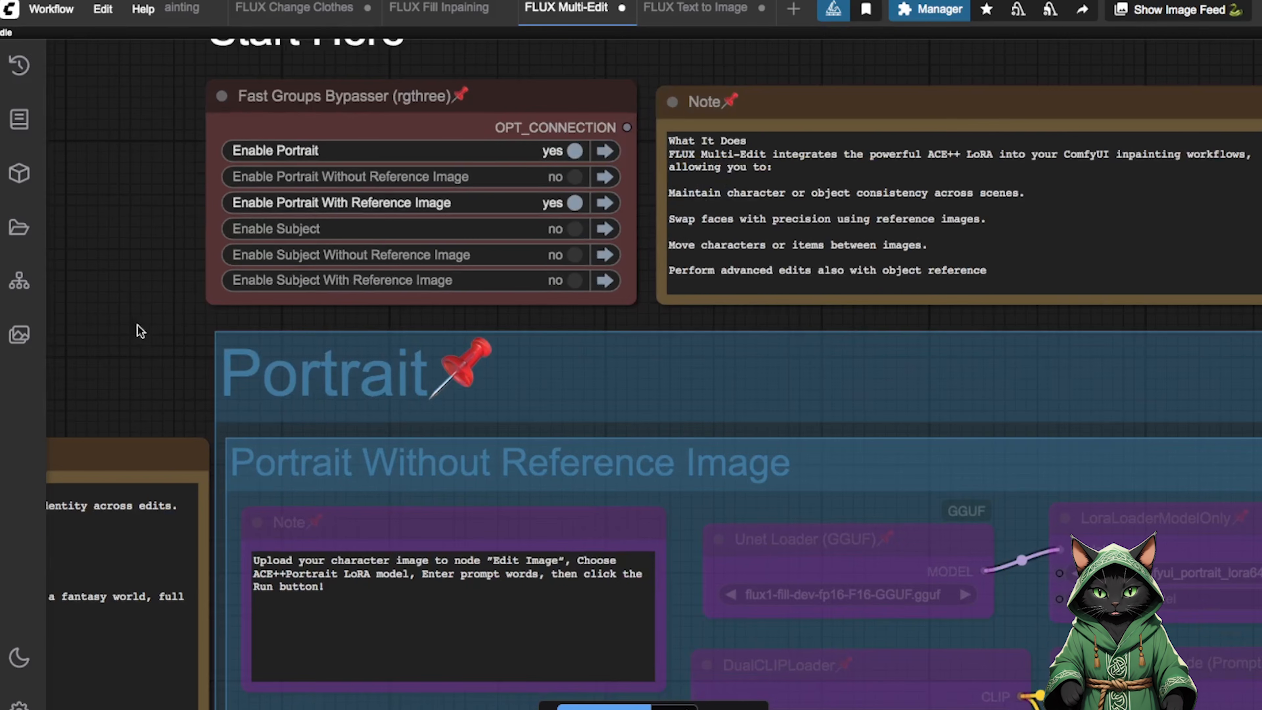
scroll(629, 340, down, 6)
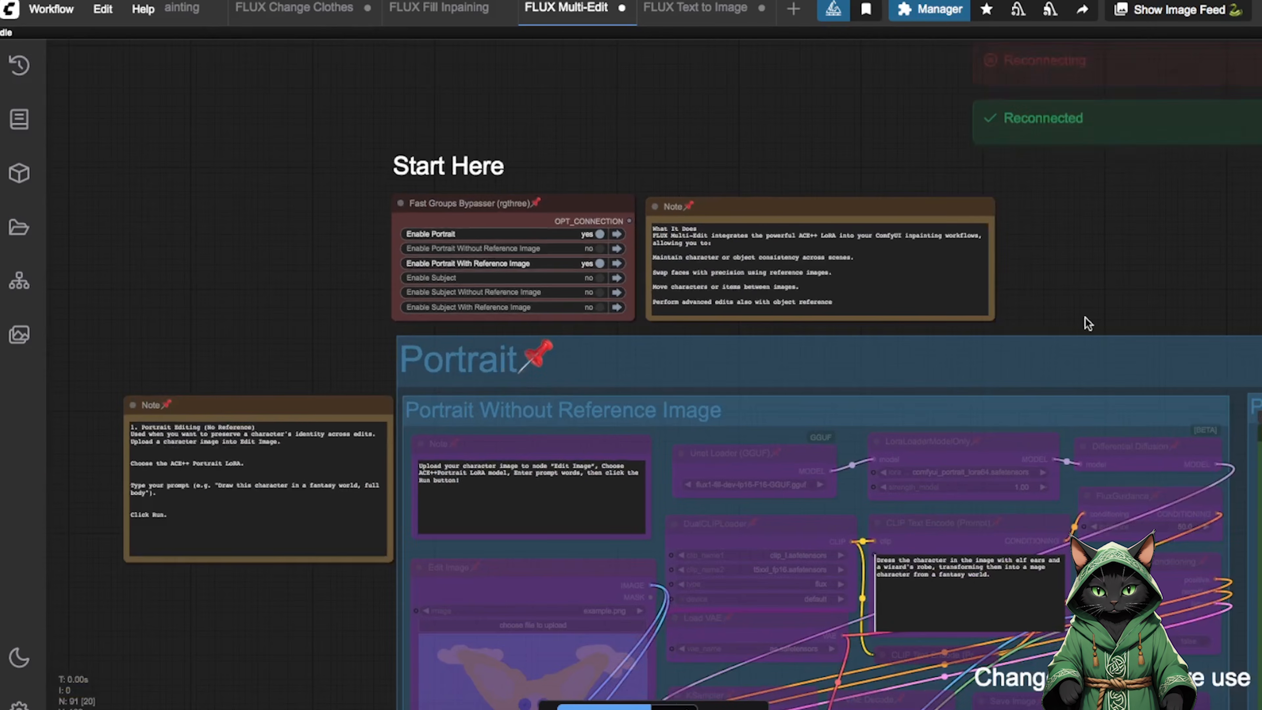
drag(1089, 298, 1011, 200)
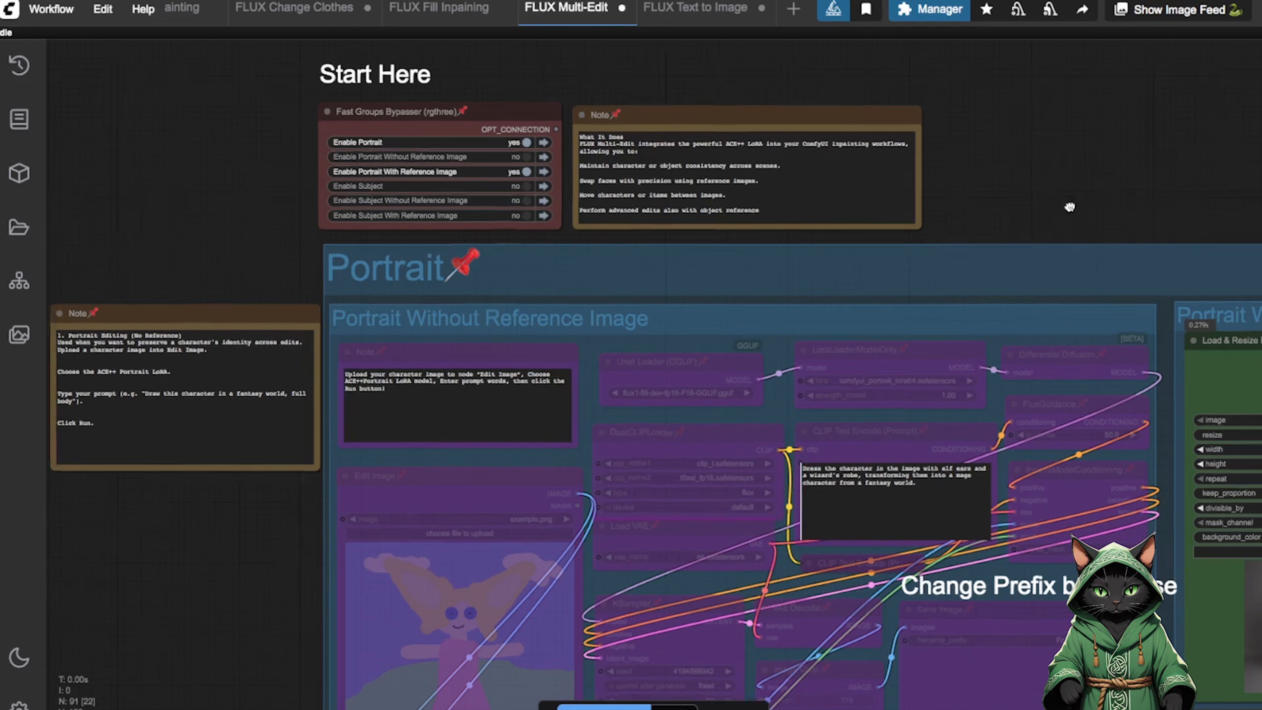
drag(1025, 194, 1162, 322)
scroll(631, 339, up, 5)
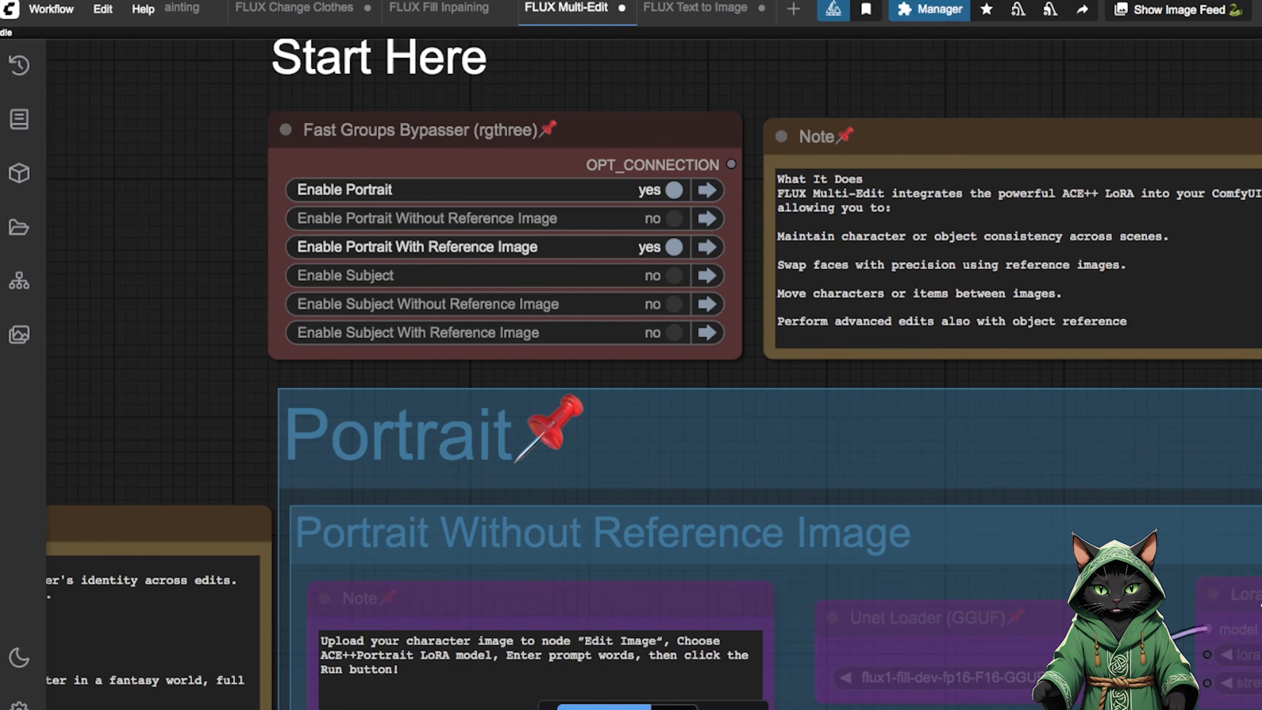
click(1261, 622)
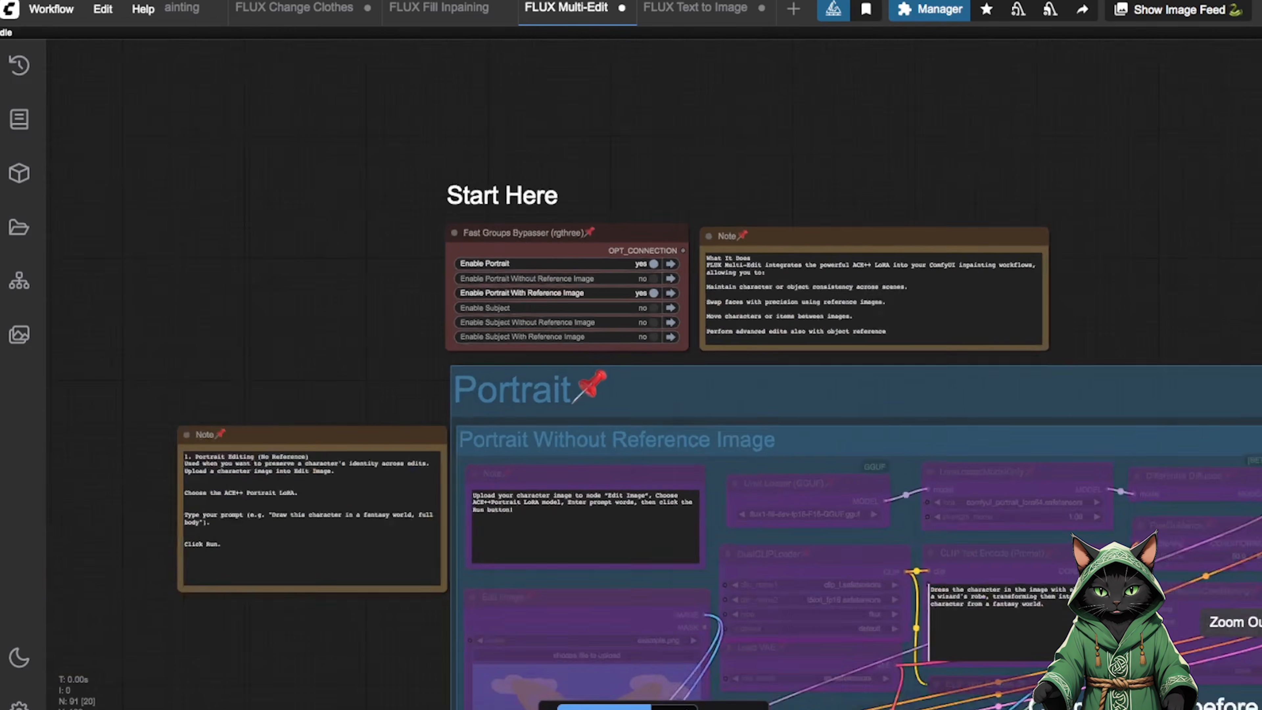
drag(1119, 318, 834, 102)
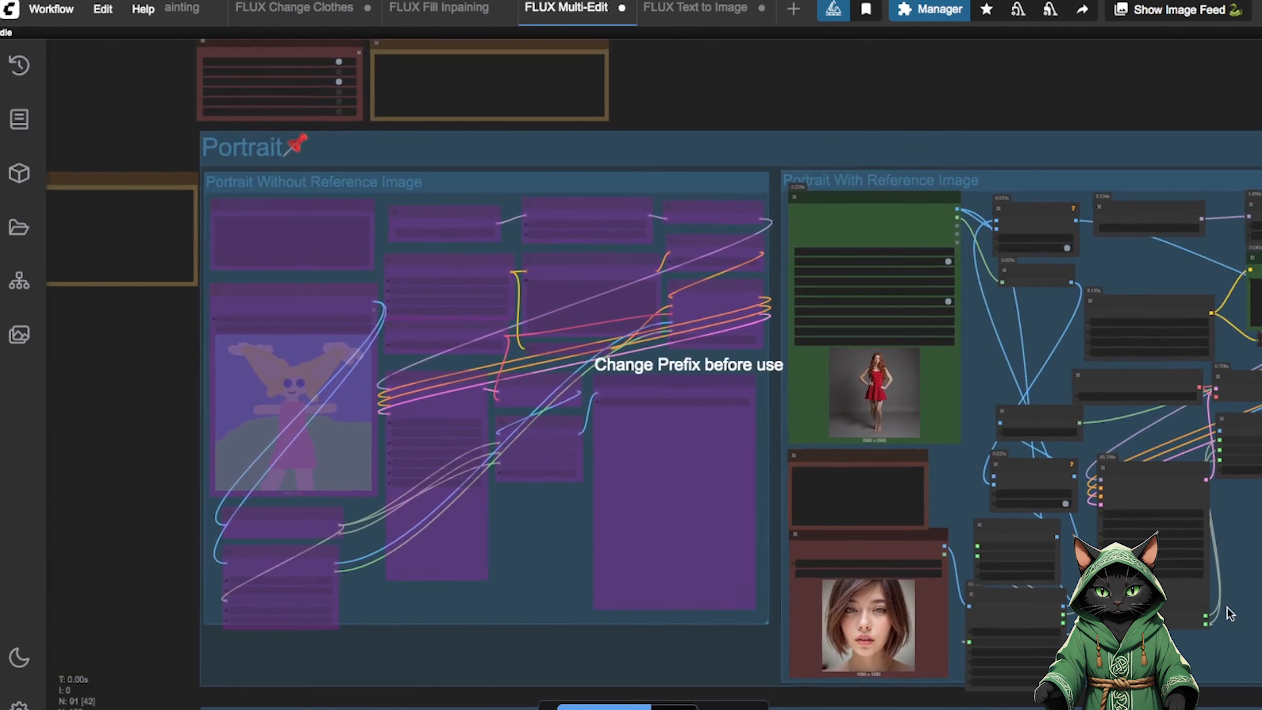
Open the red-dress image of the Portrait With Reference Image group in the MaskEditor and paint a mask over the woman's head.
click(1260, 599)
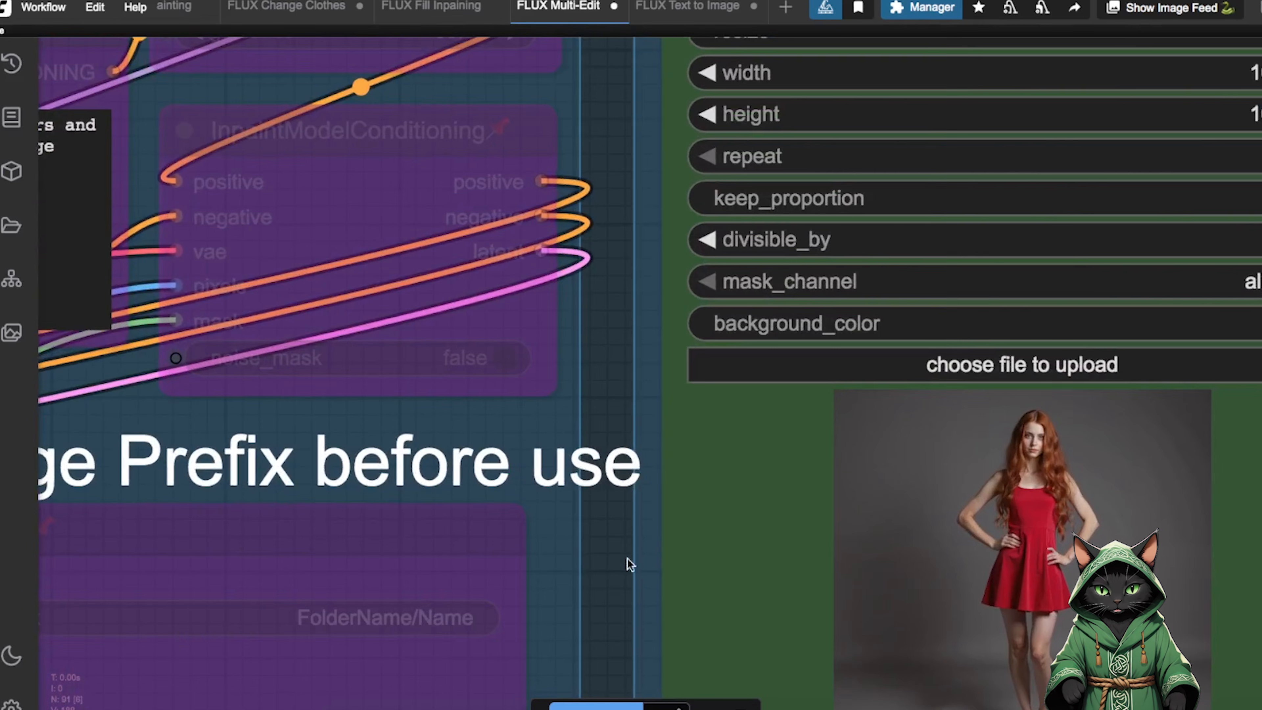
drag(630, 564, 427, 458)
right_click(851, 385)
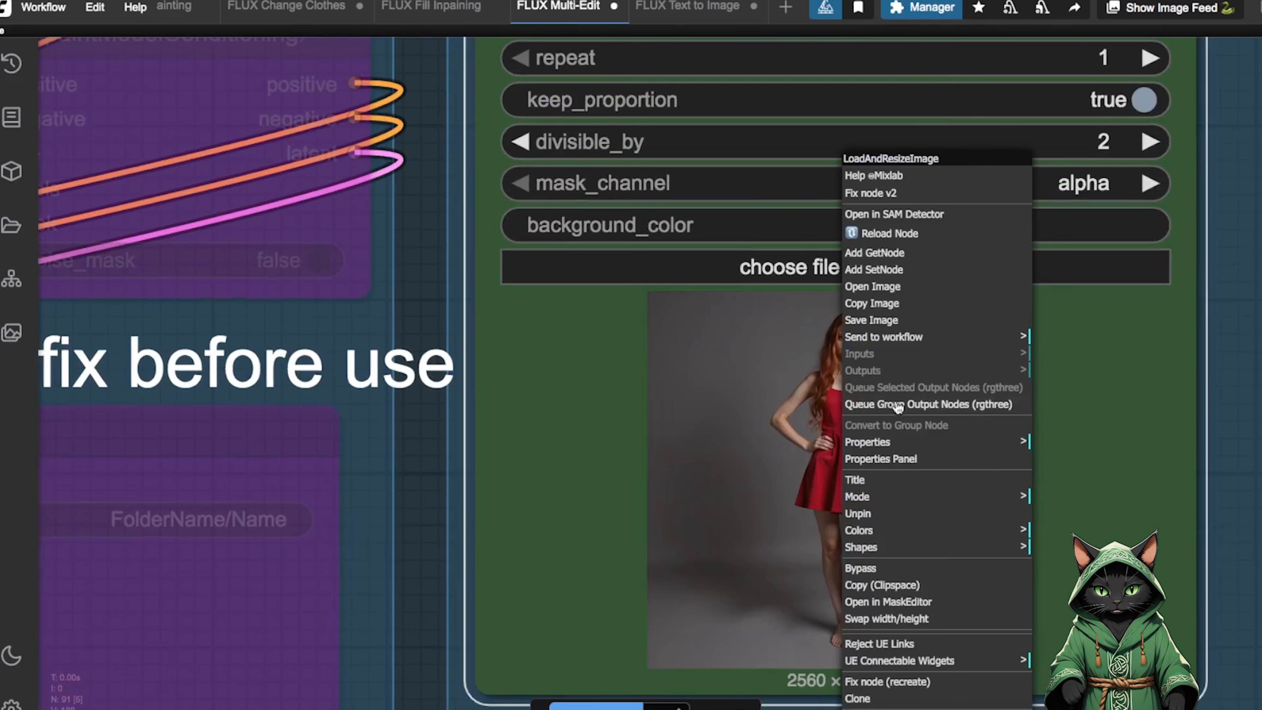
click(892, 600)
mouse_move(618, 87)
mouse_down()
mouse_move(575, 144)
mouse_move(621, 162)
mouse_move(651, 148)
mouse_move(634, 98)
mouse_move(604, 105)
mouse_move(622, 139)
mouse_move(614, 105)
mouse_move(579, 122)
mouse_move(582, 152)
mouse_move(639, 169)
mouse_up()
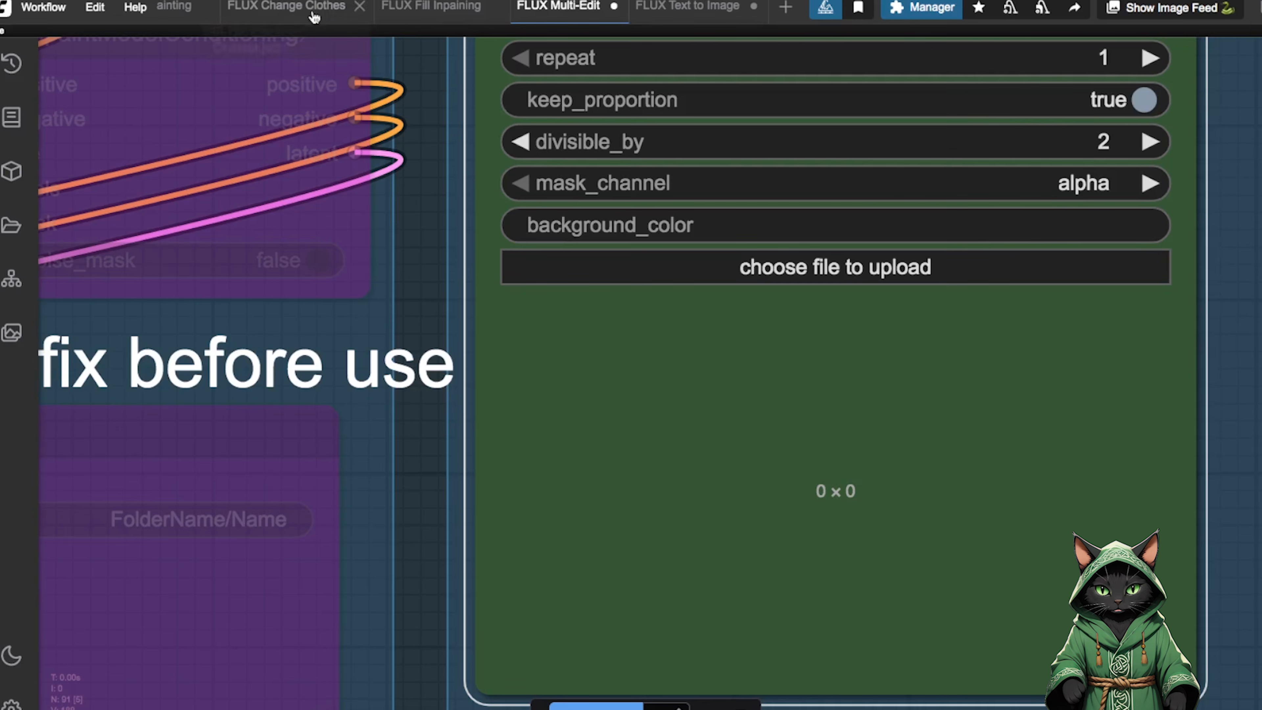
Compare the Portrait With Reference Image group's masked photo and reference portrait with the generated face-swap image.
click(1261, 620)
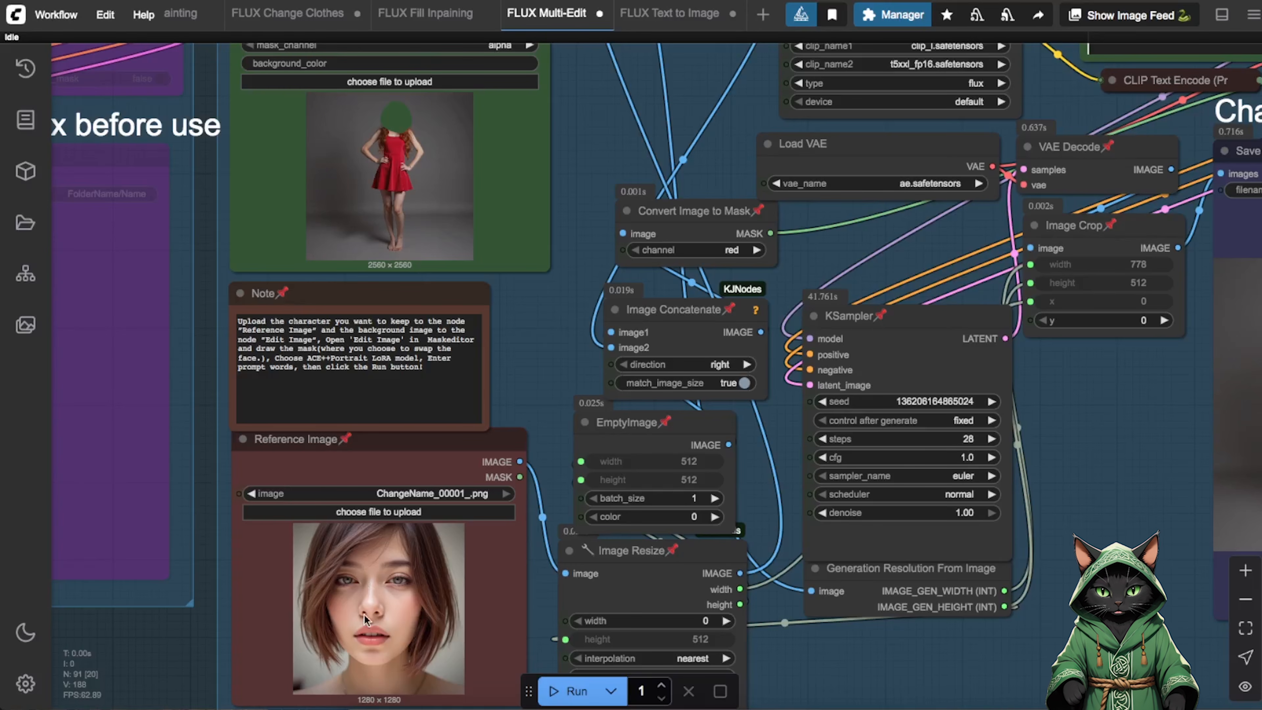
drag(1135, 460, 551, 489)
click(1246, 570)
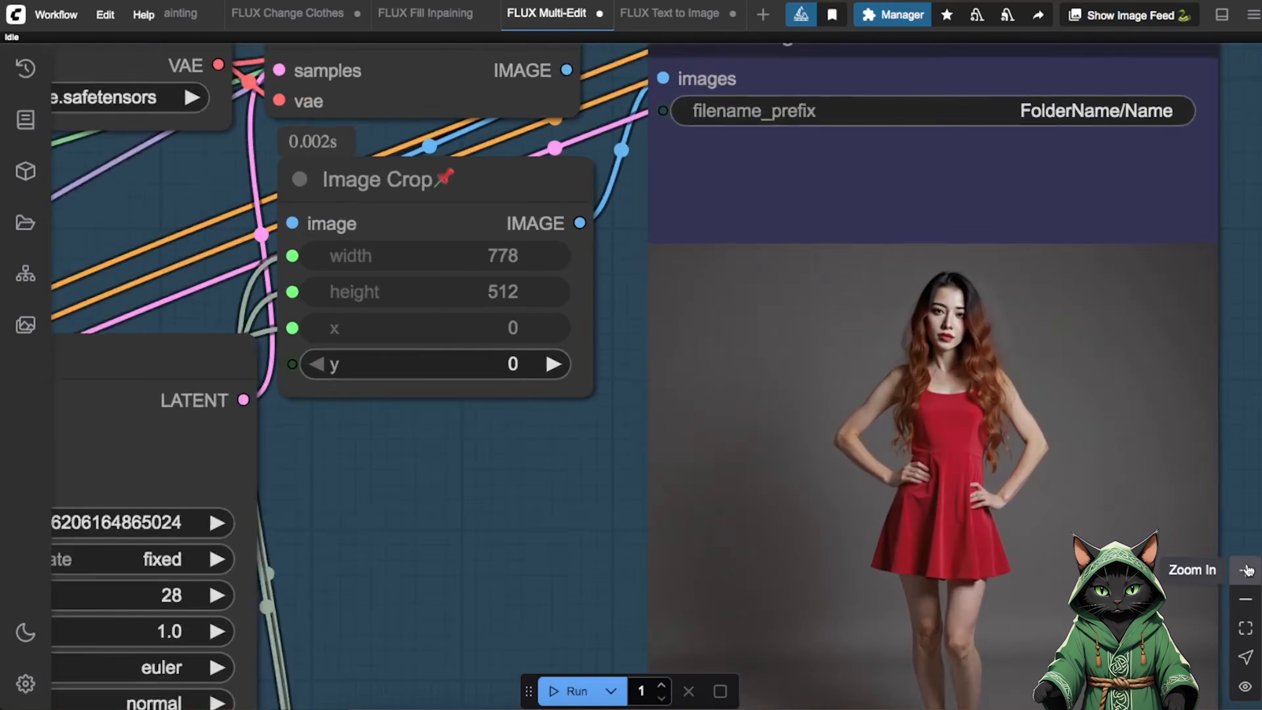
drag(642, 319, 31, 328)
Open the FLUX ICEdit workflow, hide the workflow browser and view its Load Image and Save Image nodes.
click(24, 224)
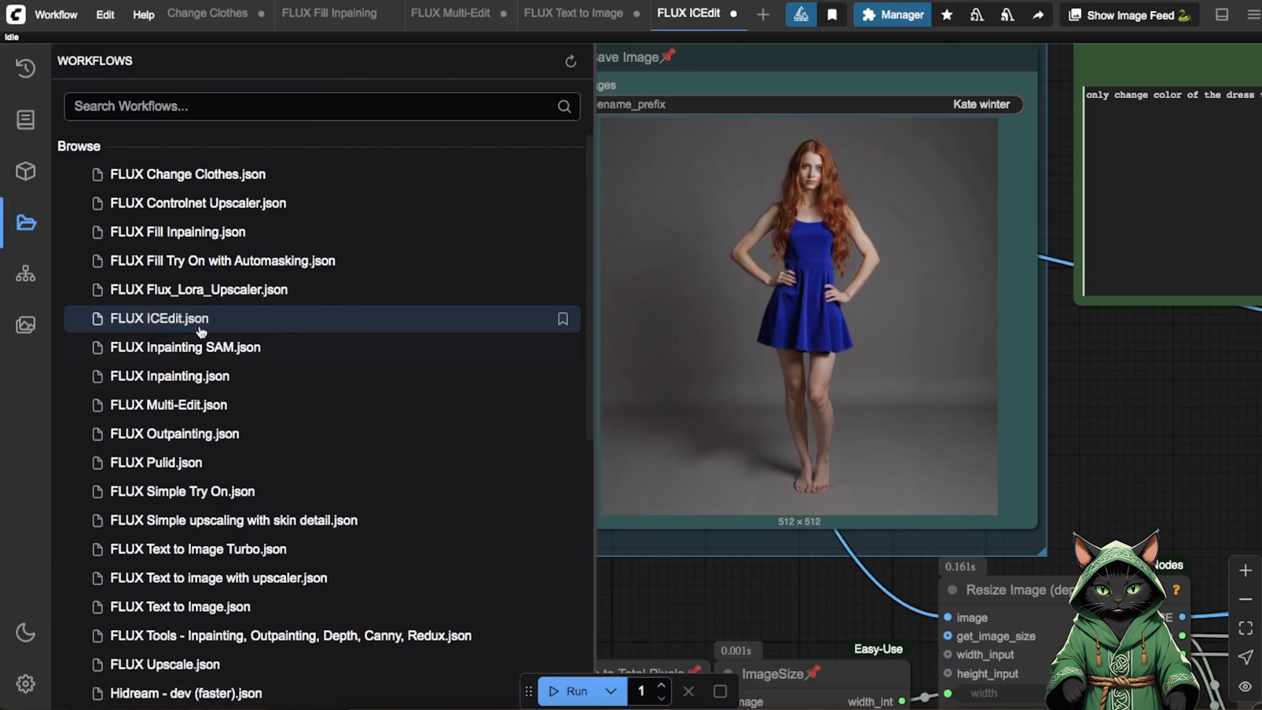
click(25, 223)
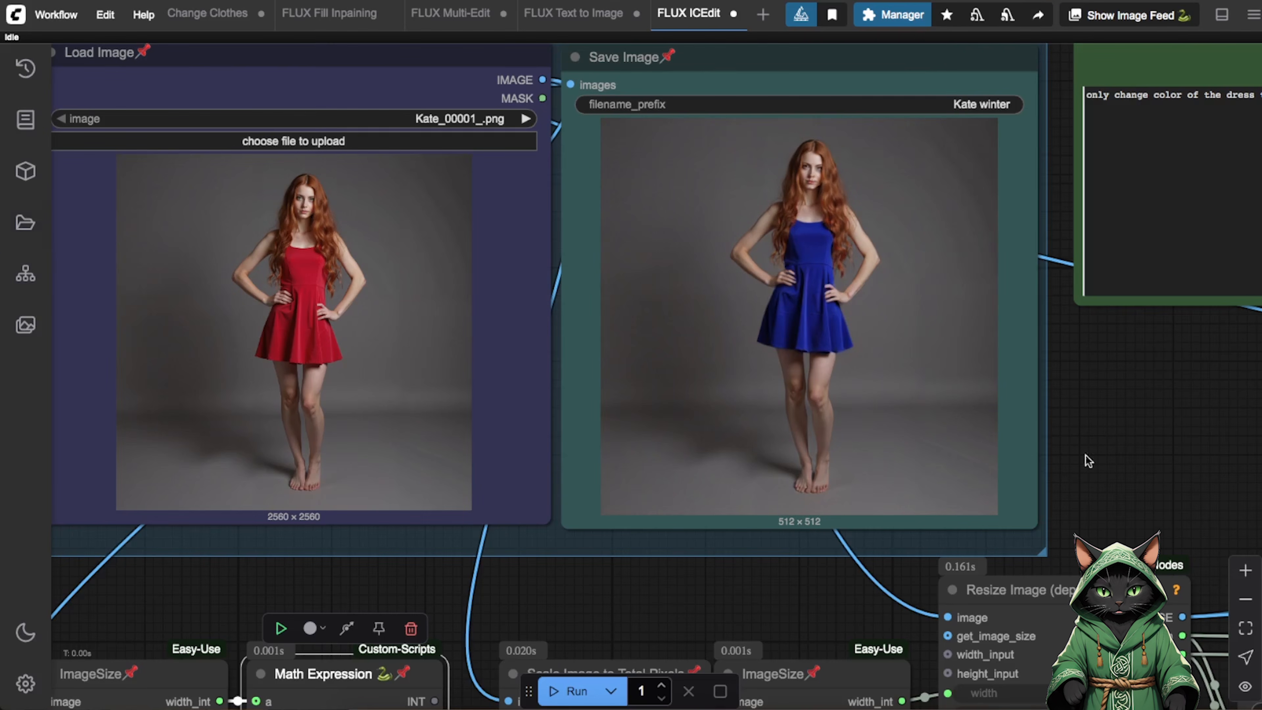
scroll(1131, 431, down, 10)
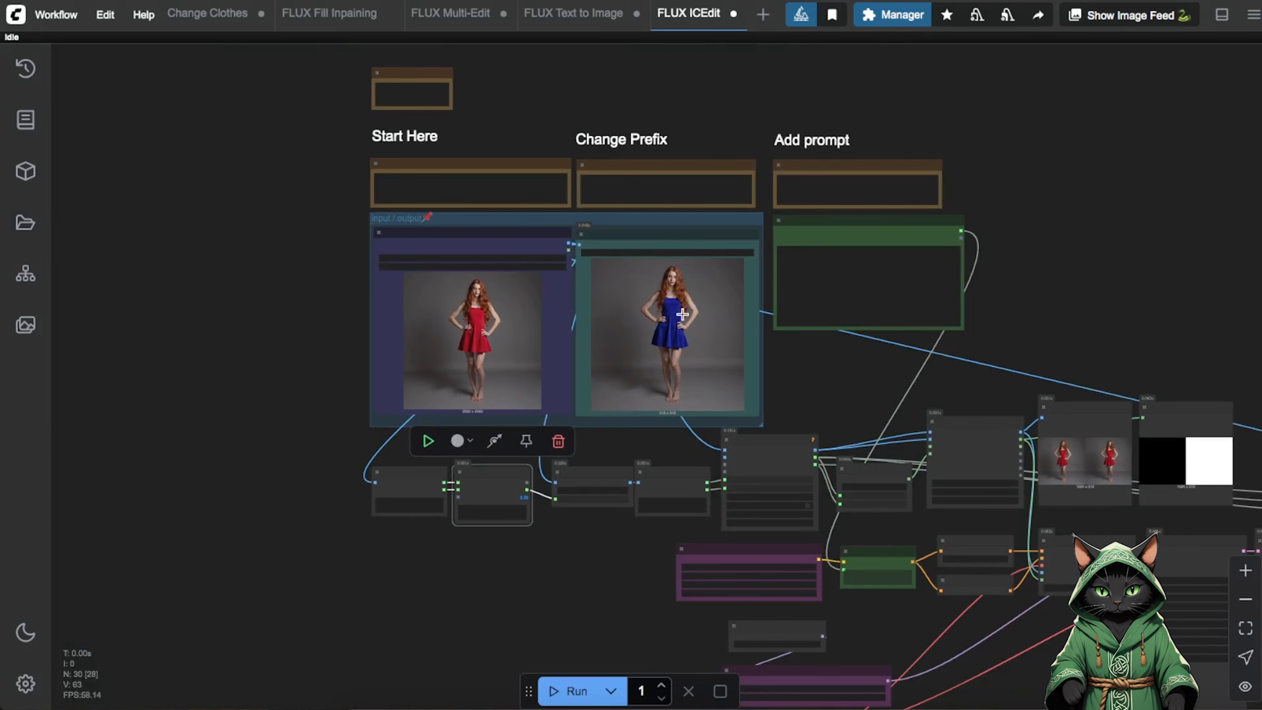
drag(866, 366, 838, 426)
click(1245, 570)
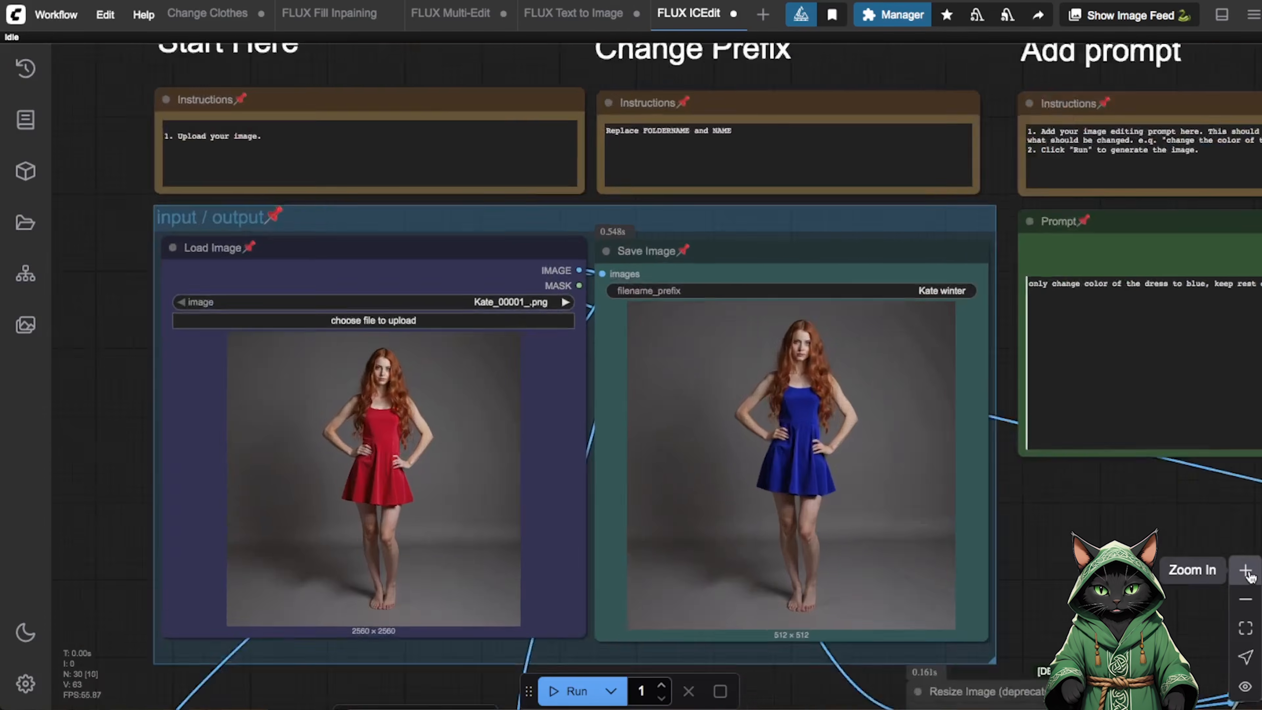
Read the ICEdit workflow's Prompt node up close and compare its dress-colour instruction with the saved image.
drag(1201, 557, 719, 498)
click(1246, 571)
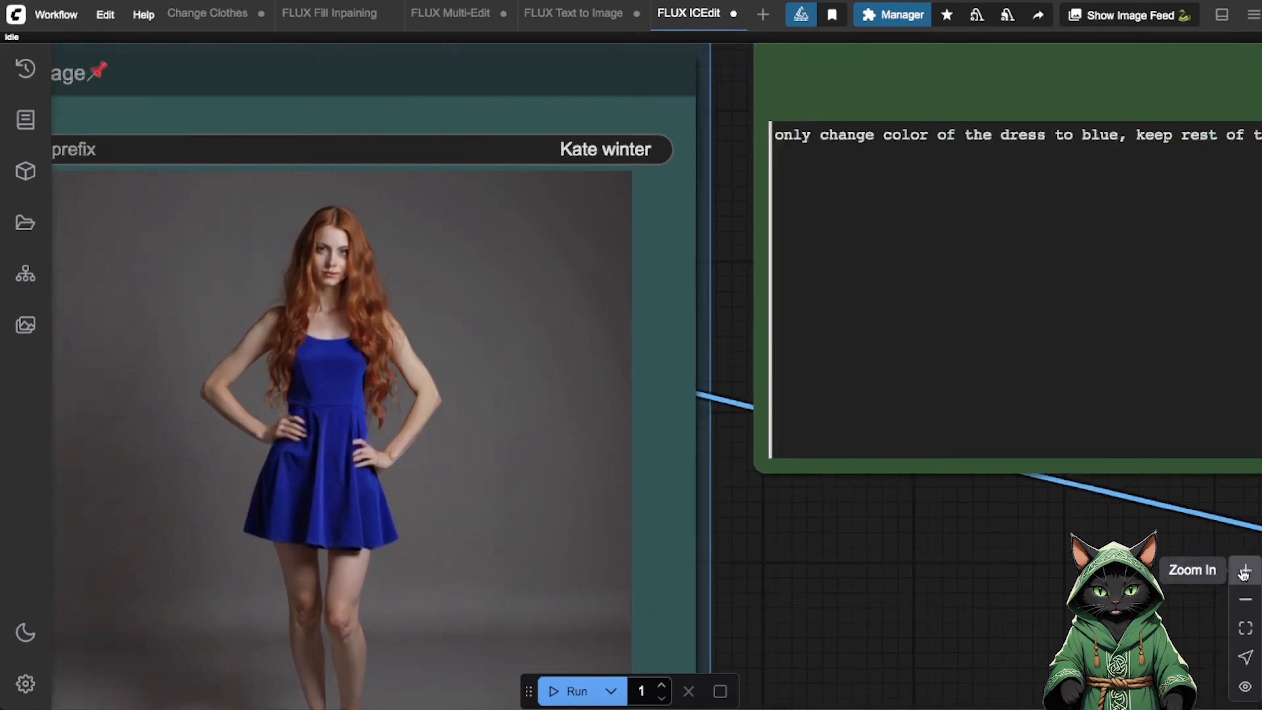
click(1246, 571)
drag(881, 551, 518, 592)
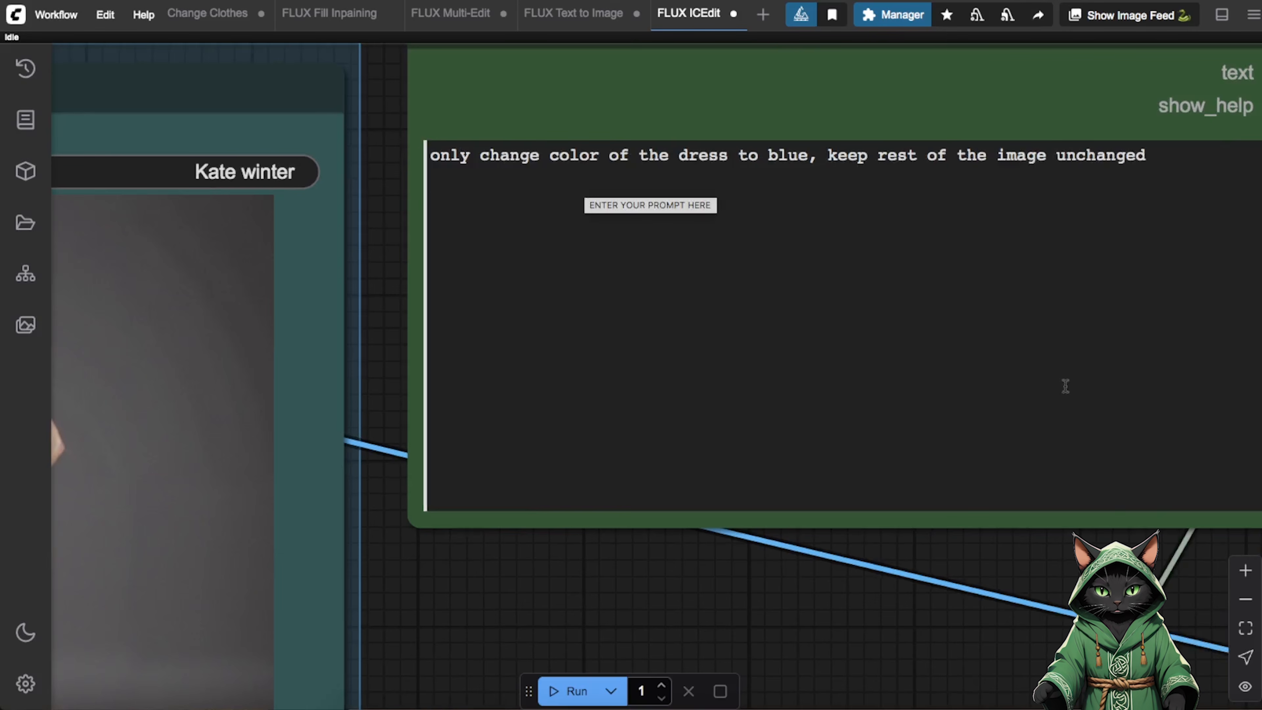
click(1246, 599)
click(1245, 599)
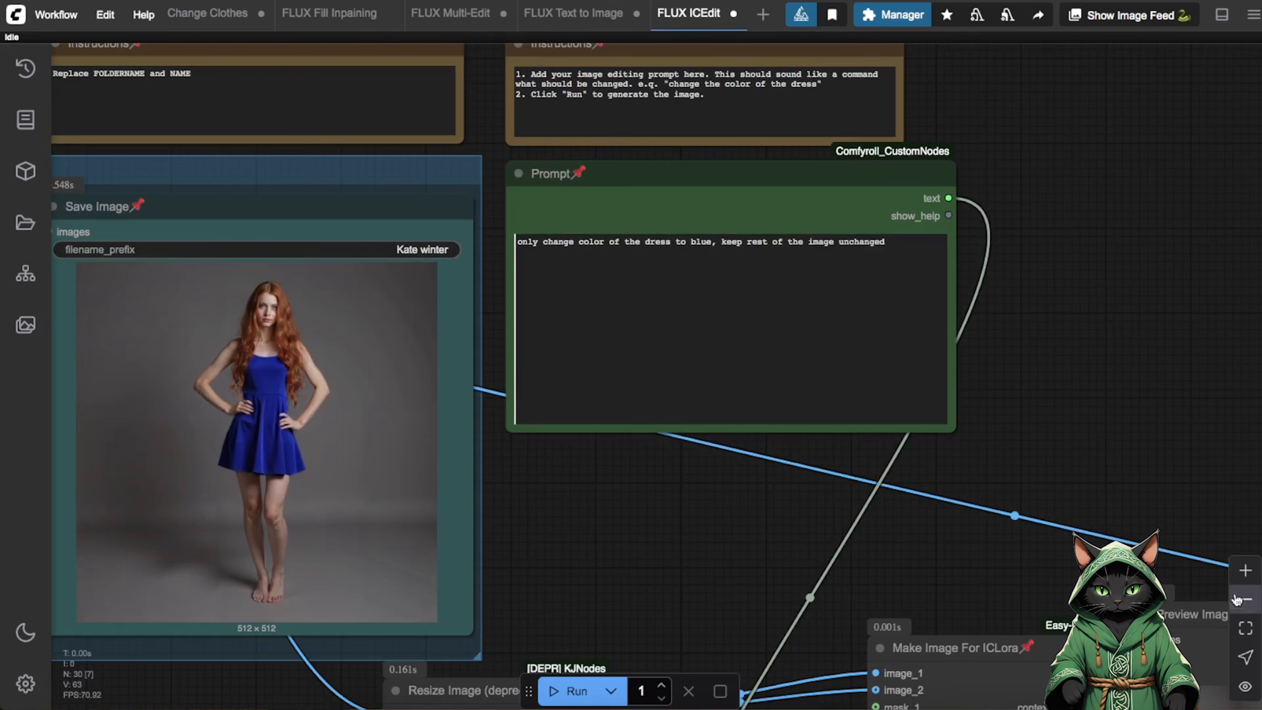
drag(550, 495, 1050, 506)
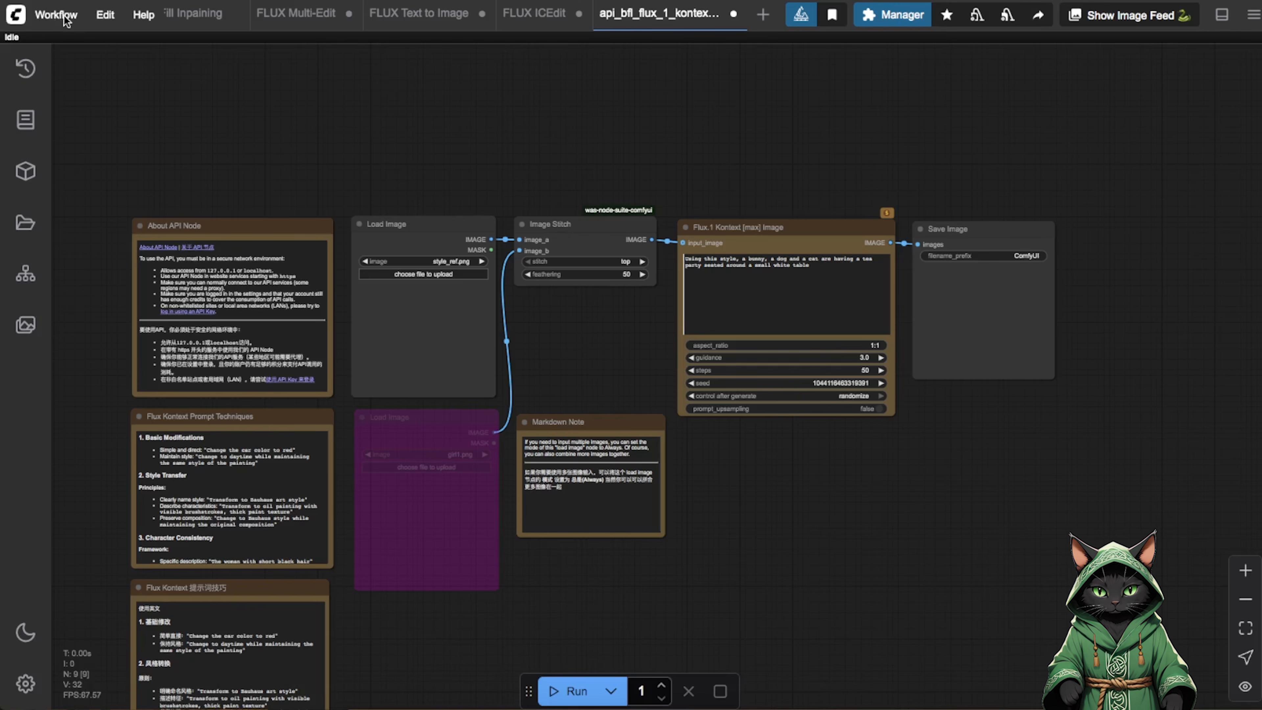
View the Image API category of the workflow templates and close the template browser.
click(56, 15)
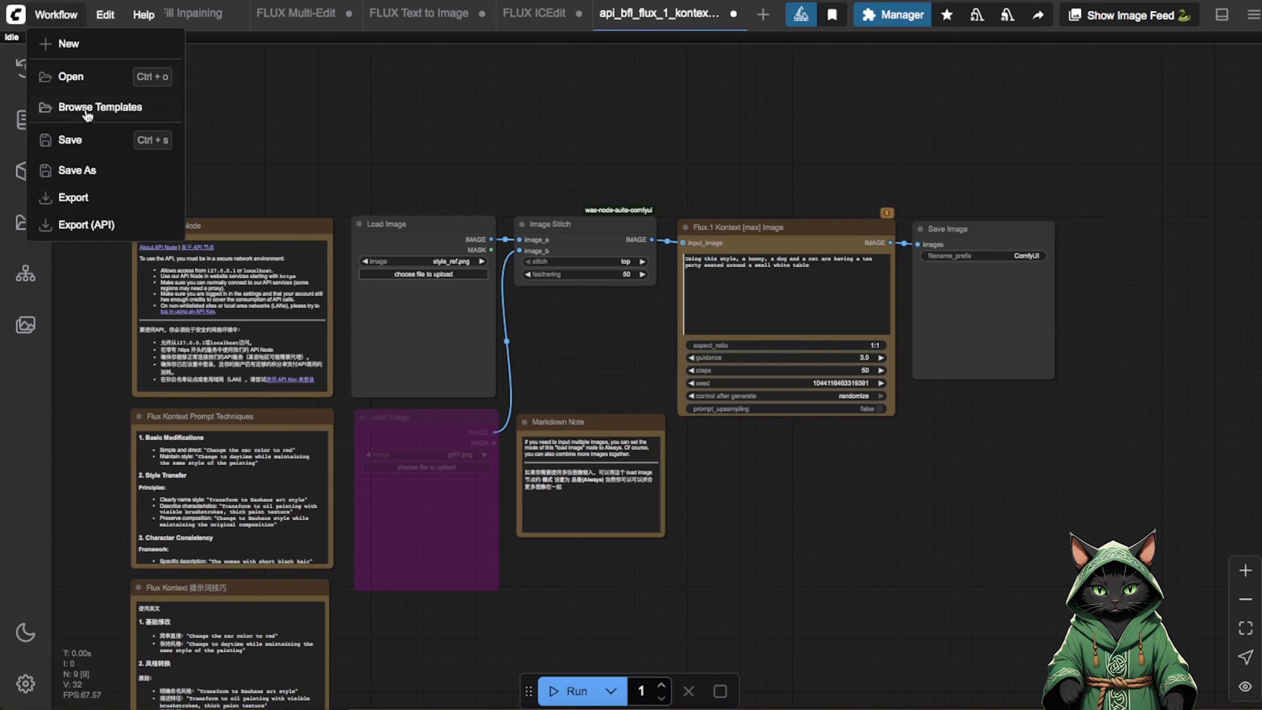
click(107, 118)
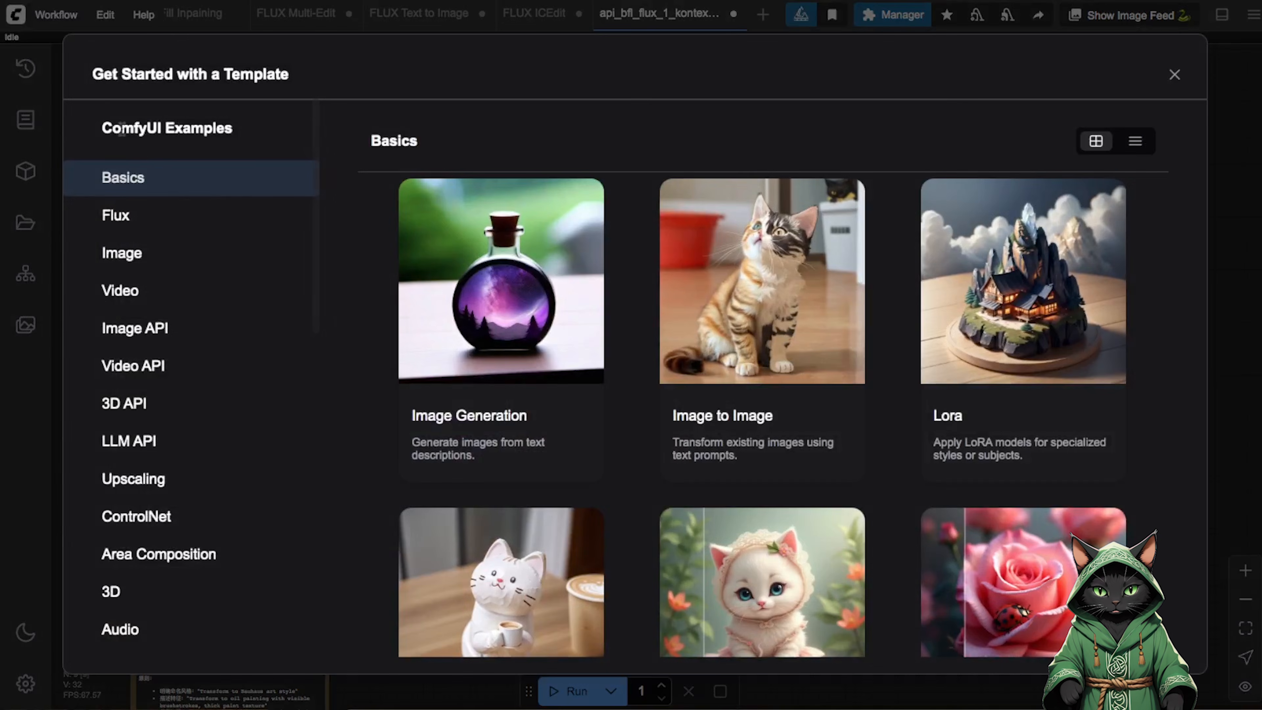
click(165, 333)
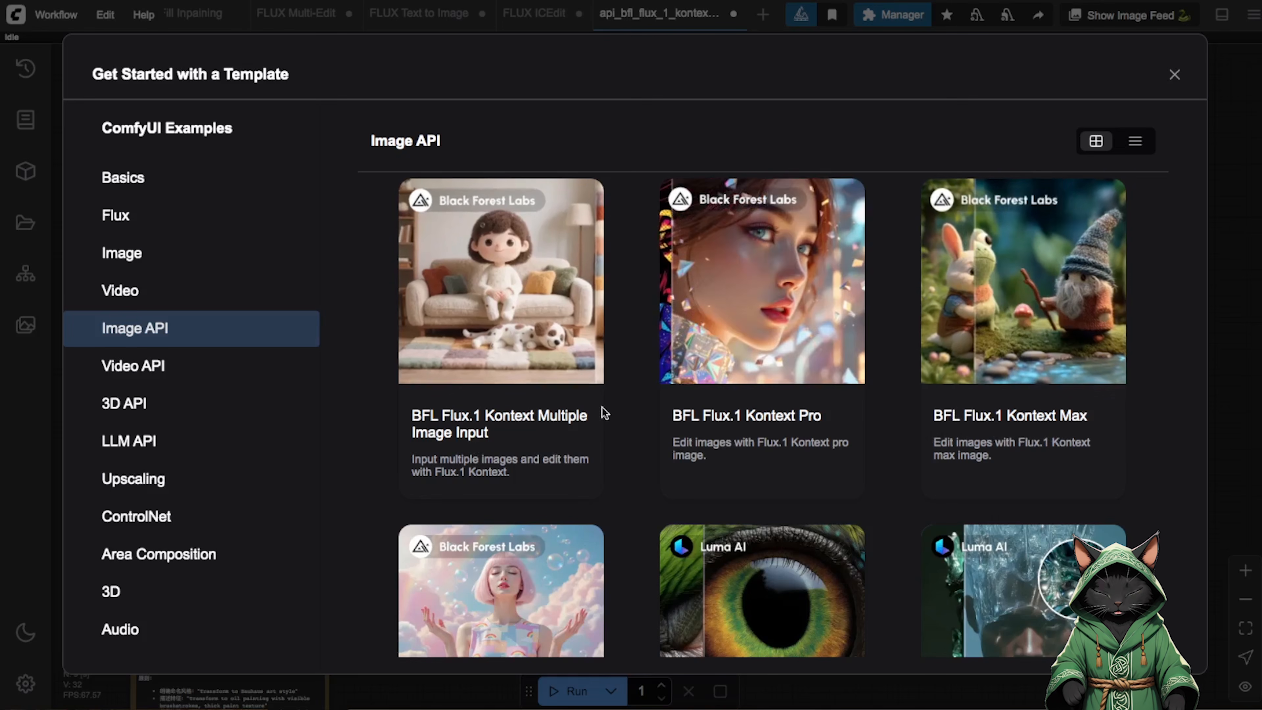
click(1174, 75)
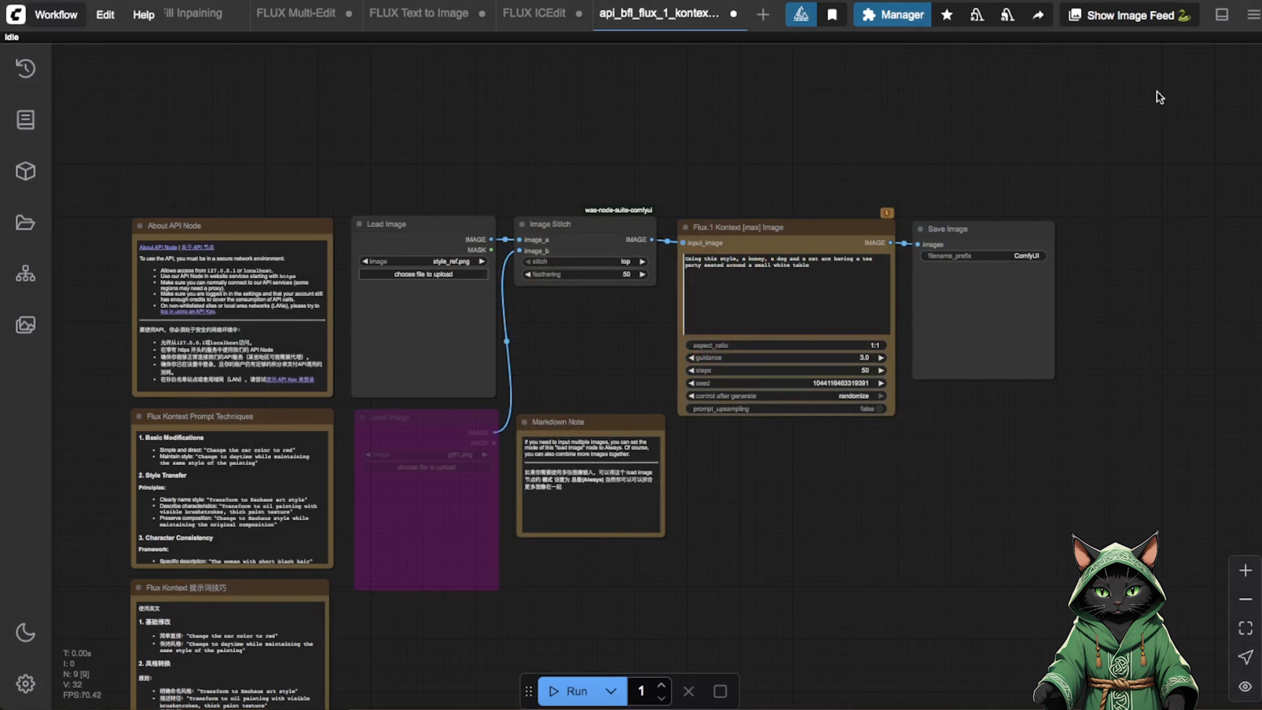
Examine the Image Stitch and Flux.1 Kontext [max] Image nodes up close and open the User section of the settings.
drag(854, 477, 873, 499)
click(1245, 571)
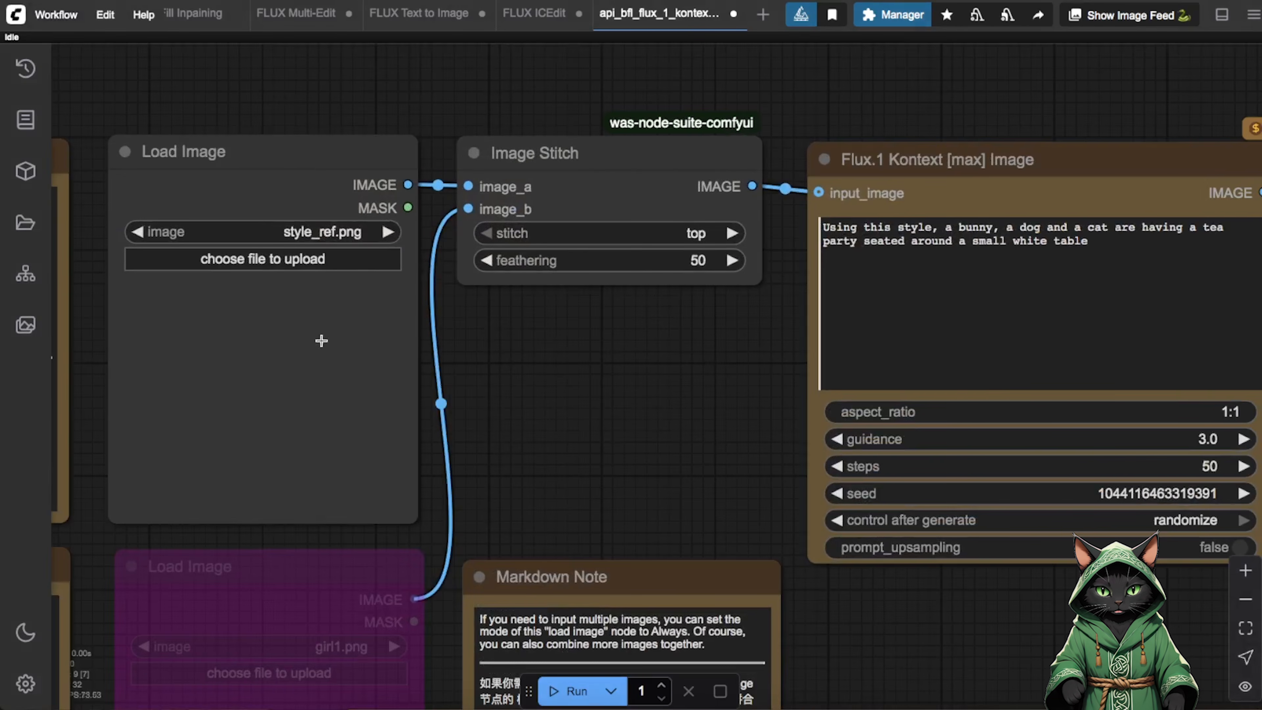
drag(647, 453, 430, 460)
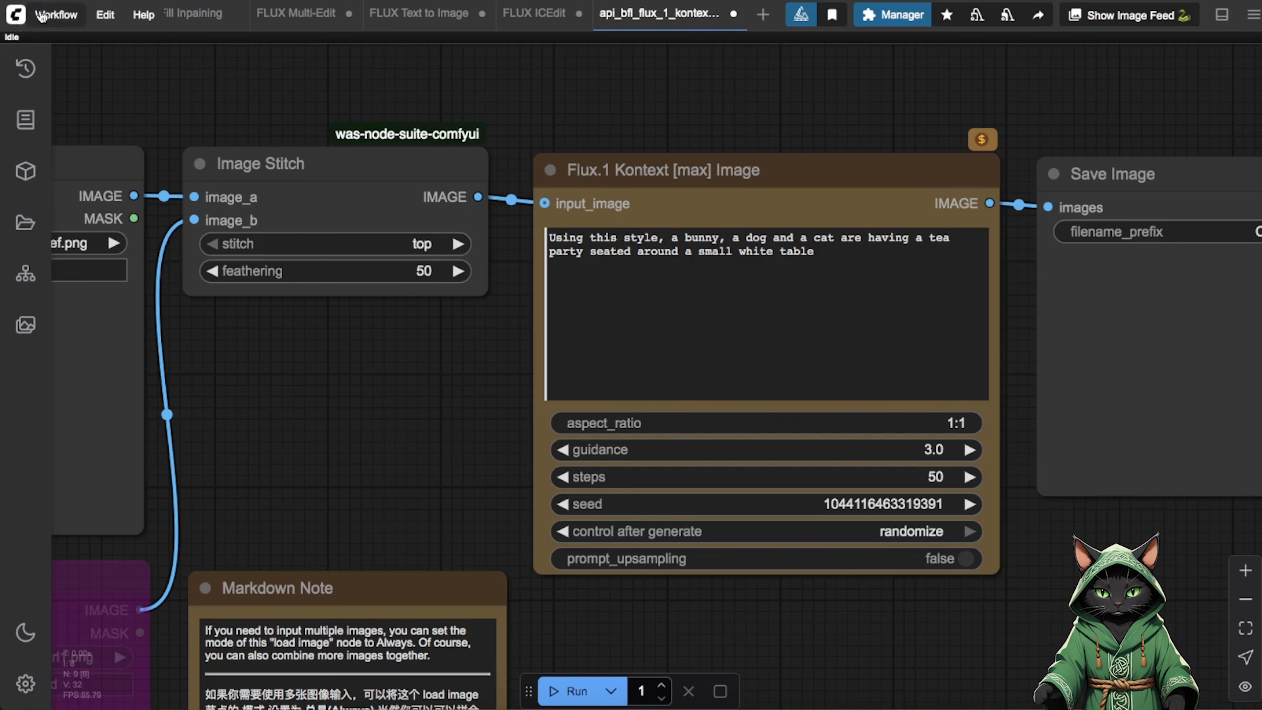
click(26, 686)
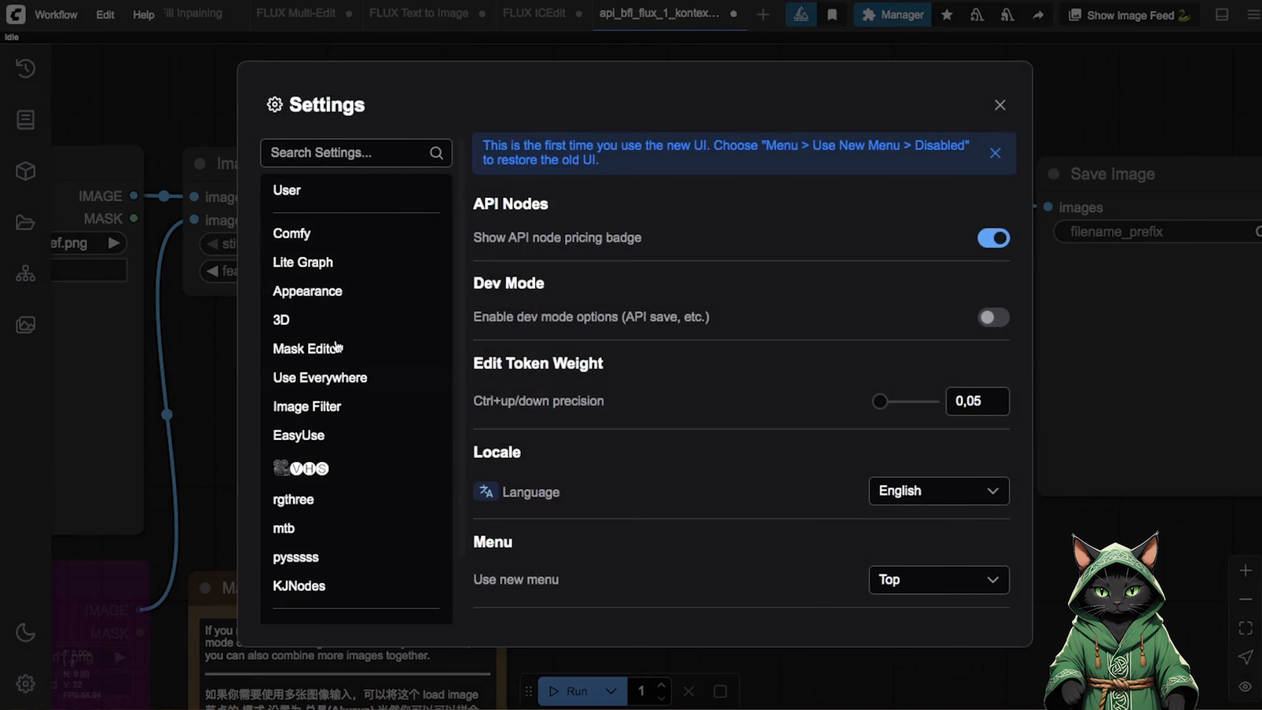
click(337, 196)
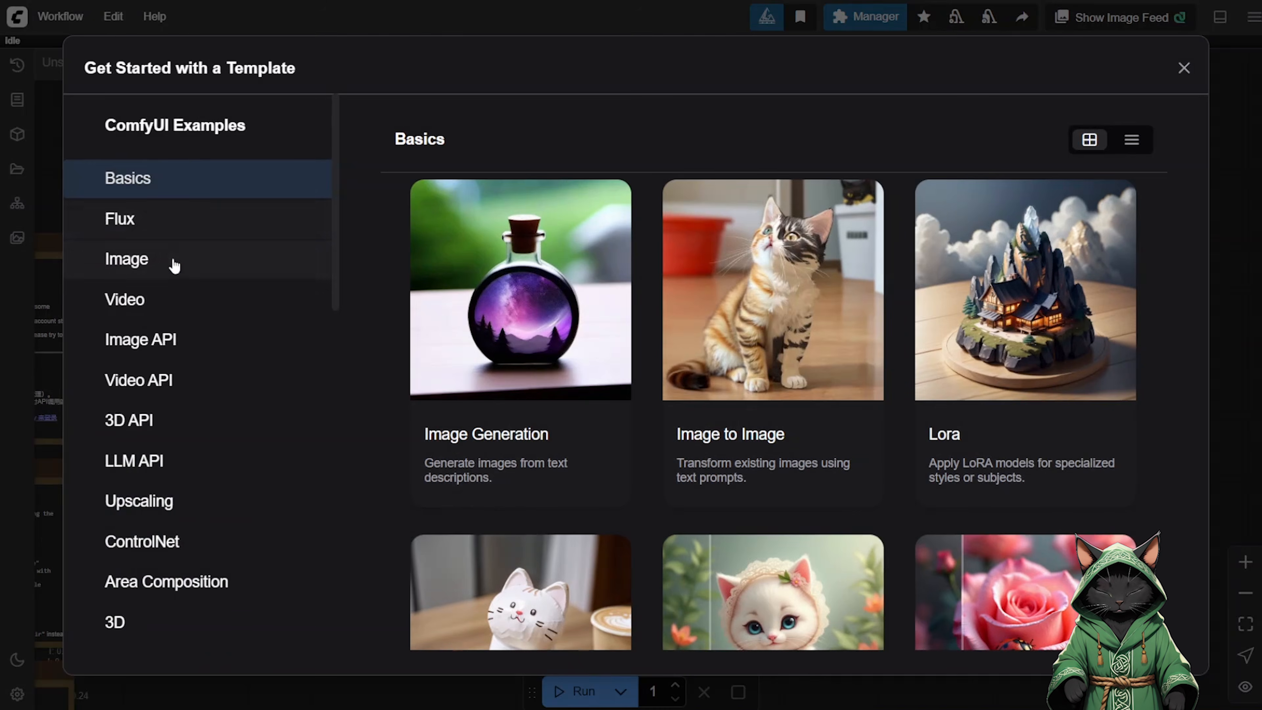
Browse the Image API templates from the Black Forest Labs to the OpenAI entries and show the Video API category.
click(154, 343)
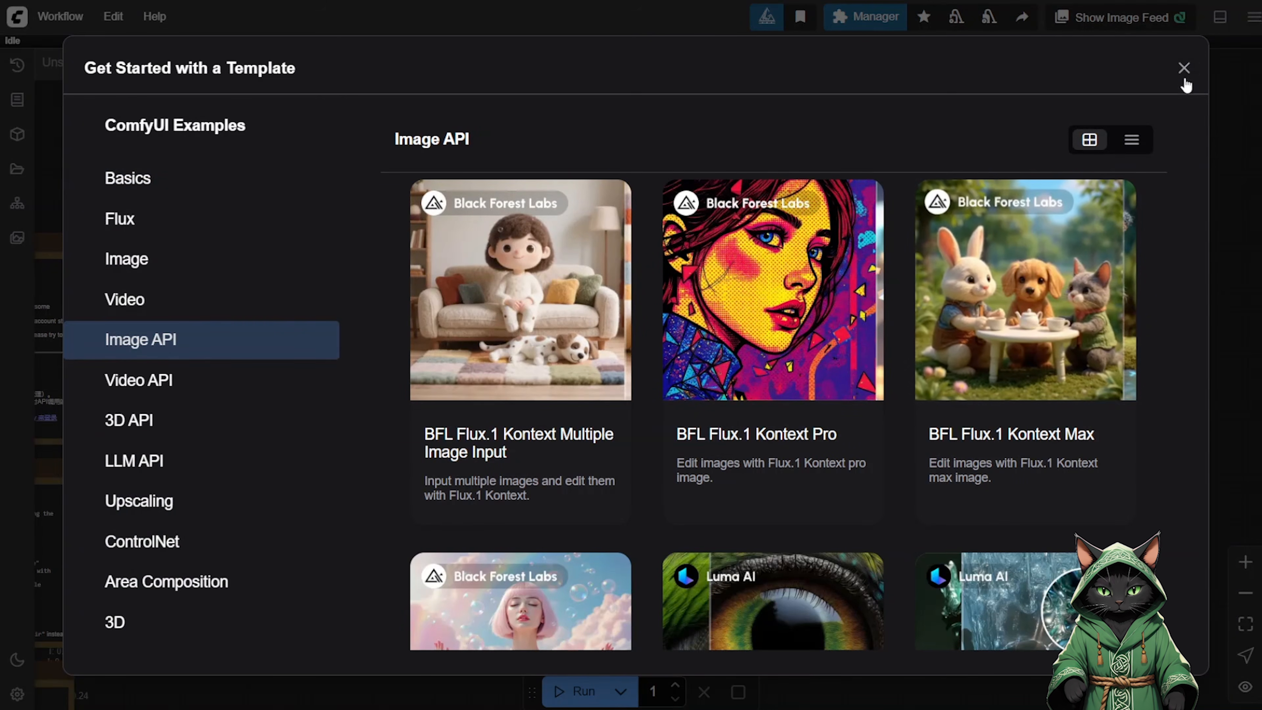
click(1184, 68)
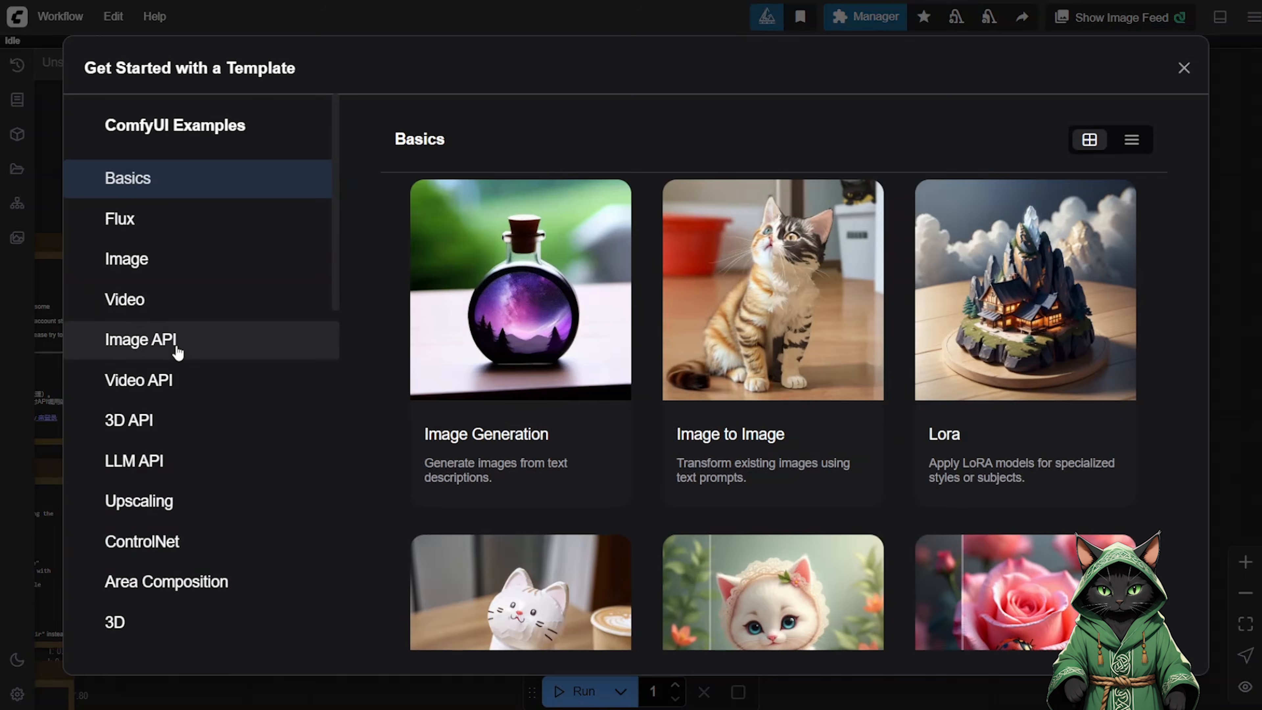
click(174, 344)
scroll(617, 316, down, 2)
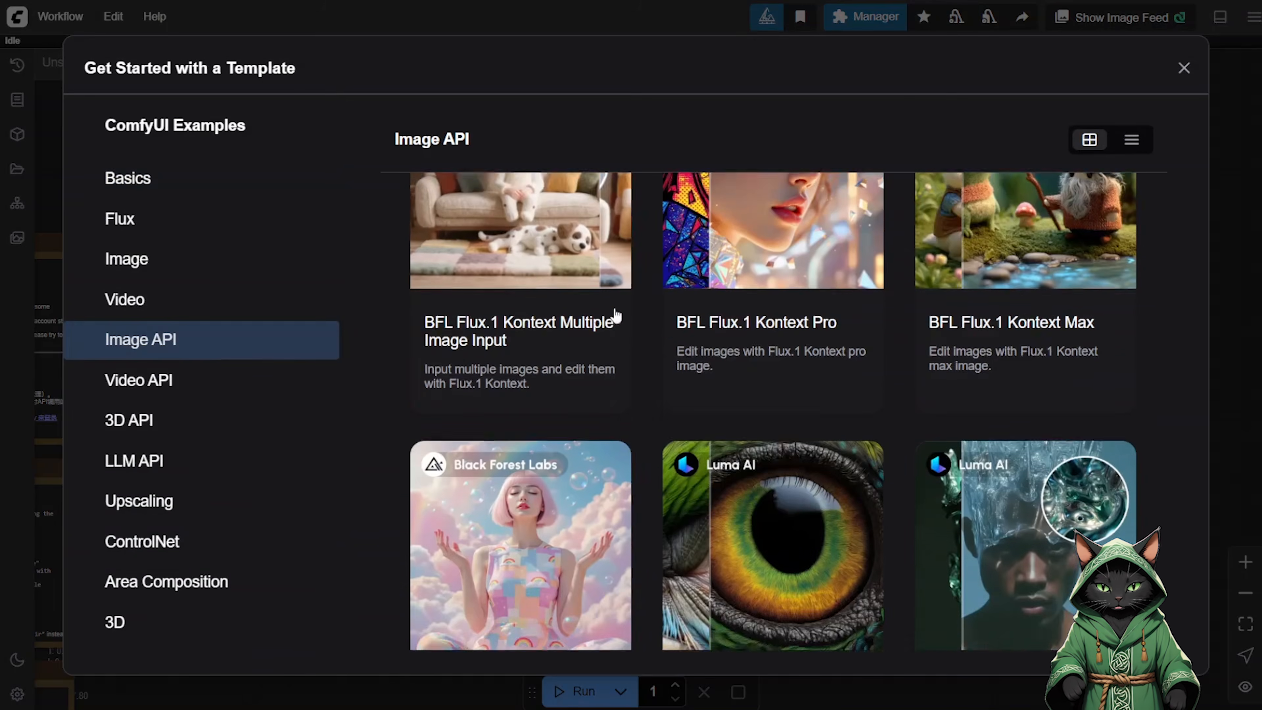
scroll(616, 316, down, 1)
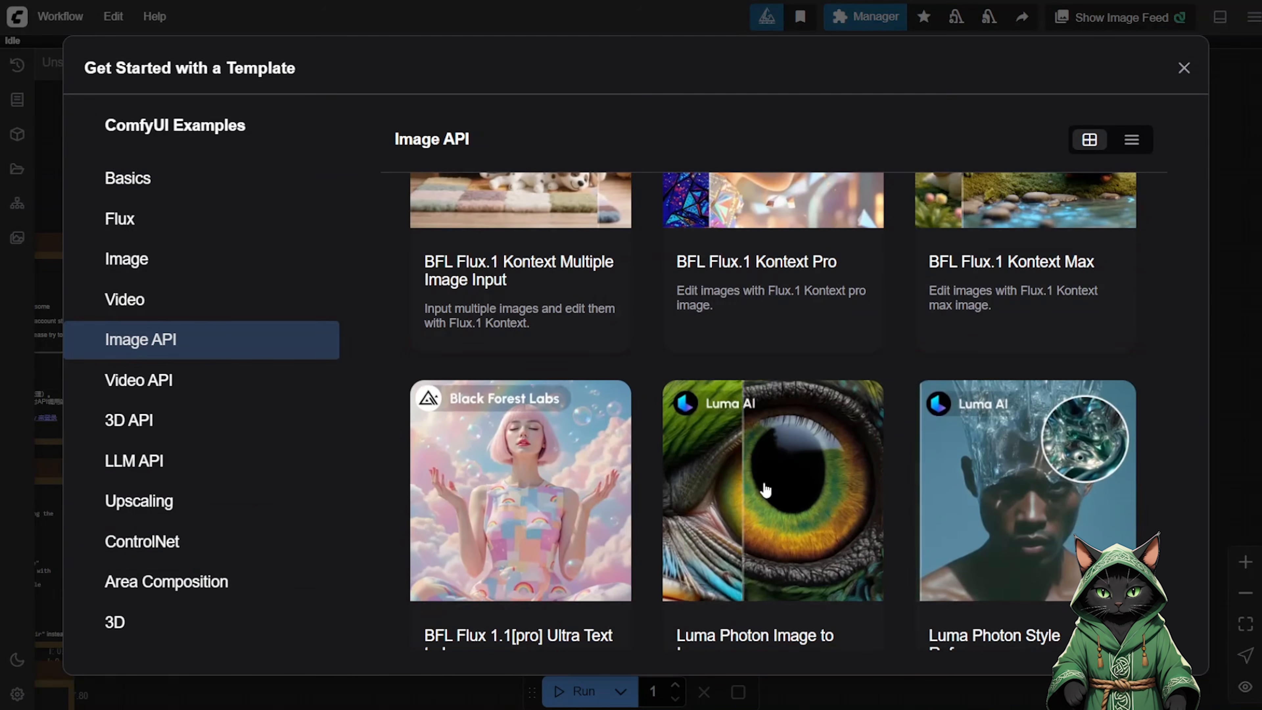
scroll(765, 489, down, 5)
scroll(494, 378, down, 7)
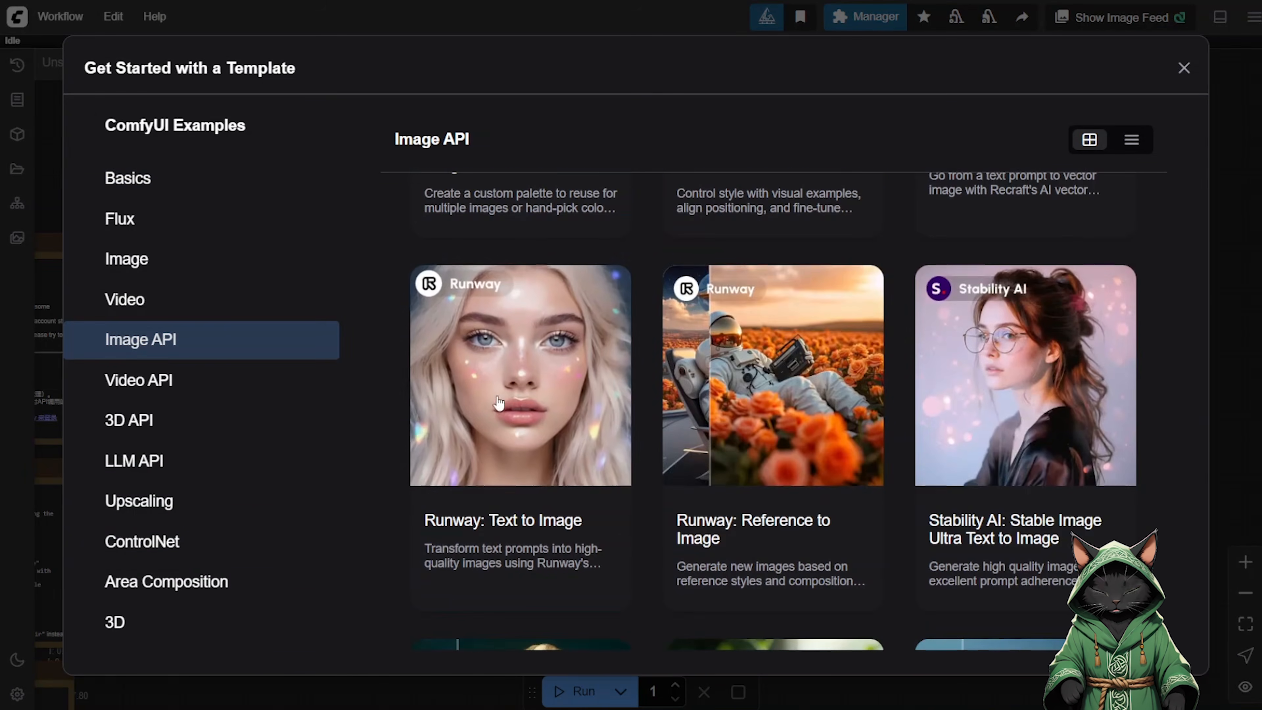
scroll(901, 402, down, 10)
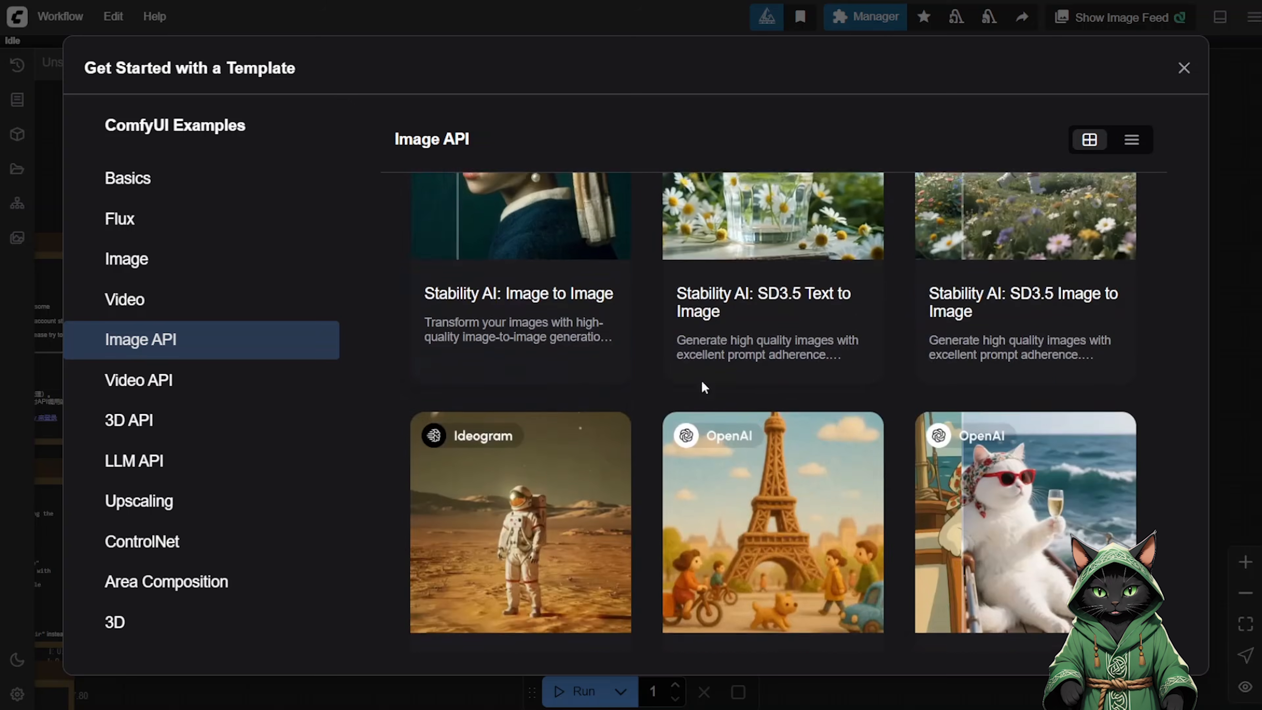
scroll(704, 387, down, 8)
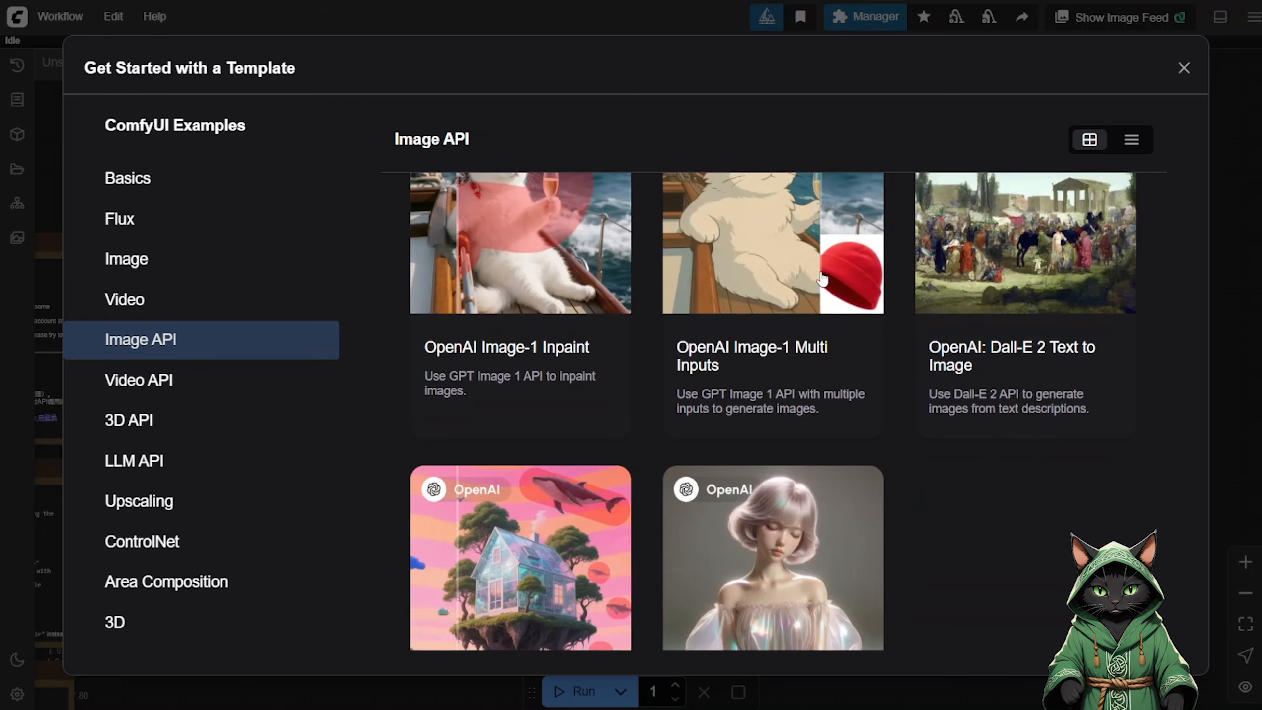
click(166, 380)
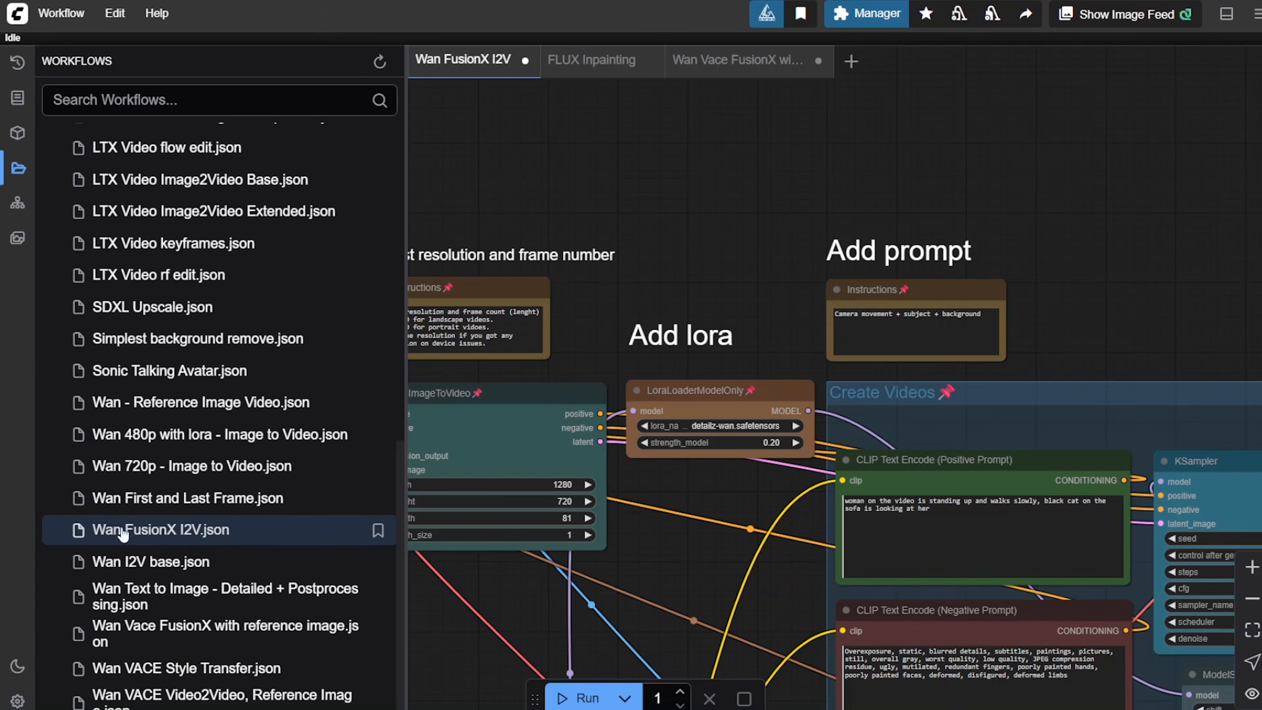
Hide the workflow browser and examine the Wan FusionX I2V workflow from its input nodes to the generated video.
click(8, 169)
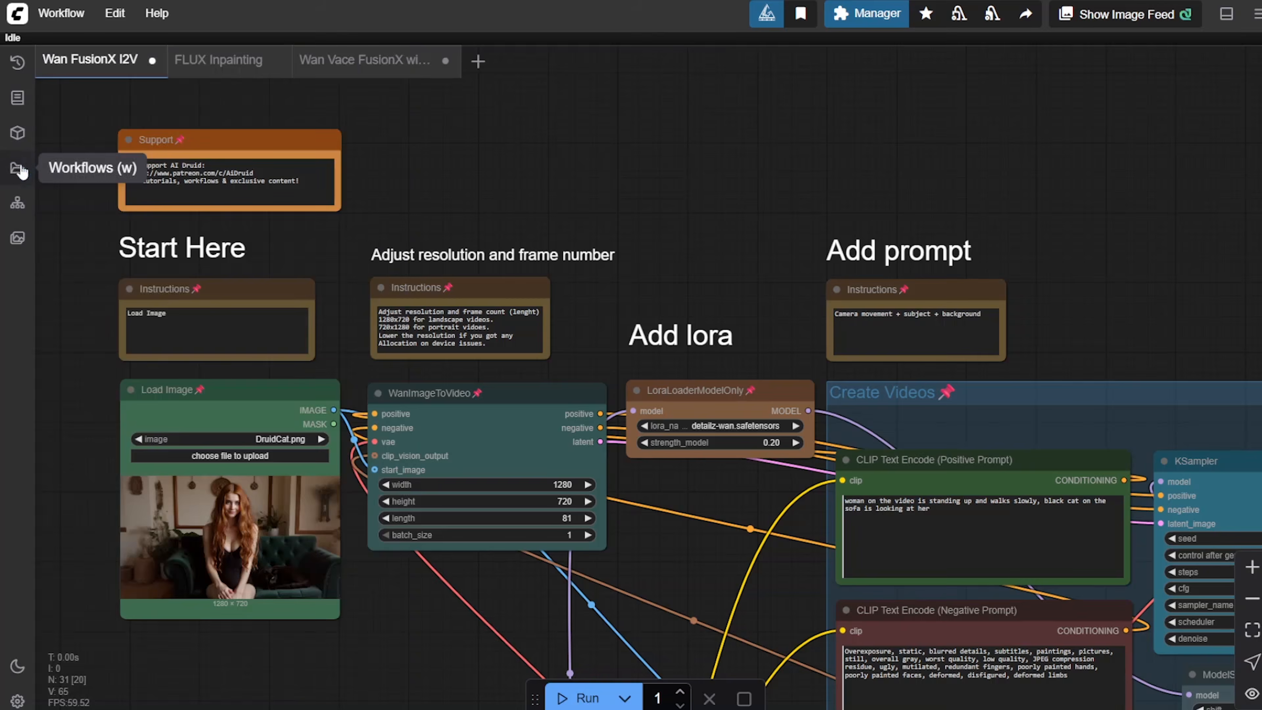
drag(654, 248, 350, 248)
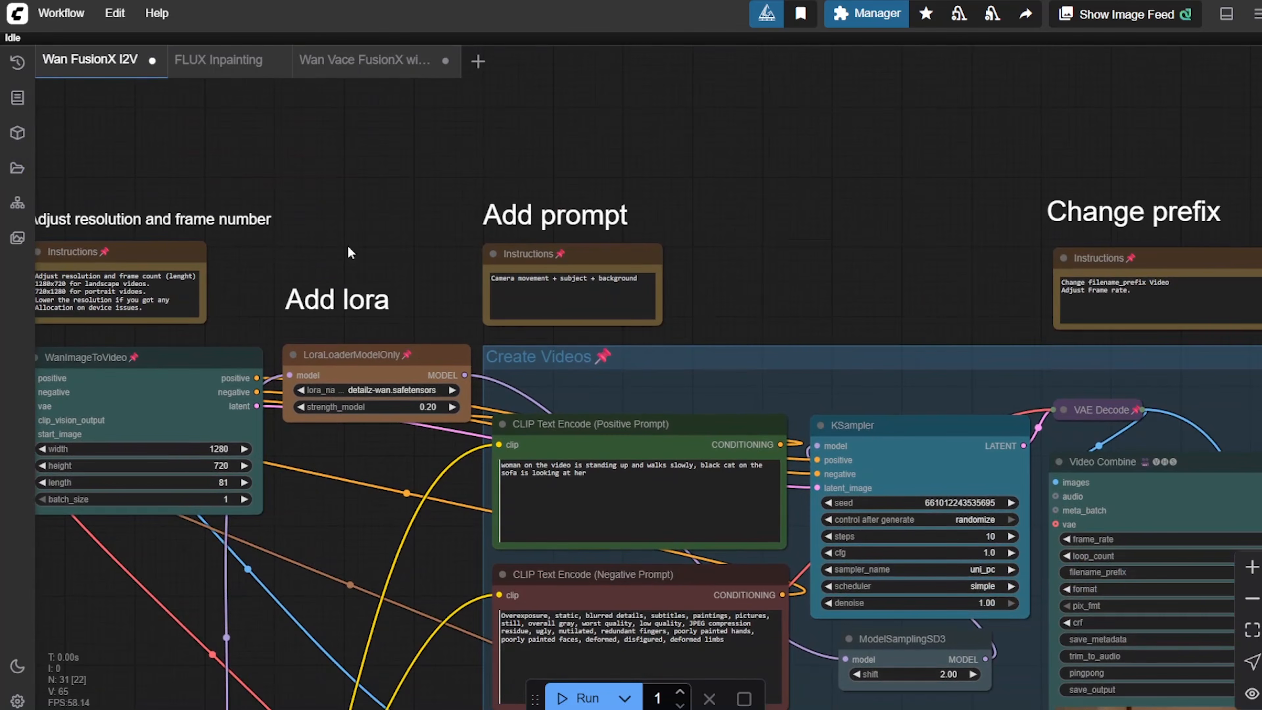
drag(921, 192, 241, 51)
drag(1009, 200, 867, 74)
drag(596, 668, 324, 397)
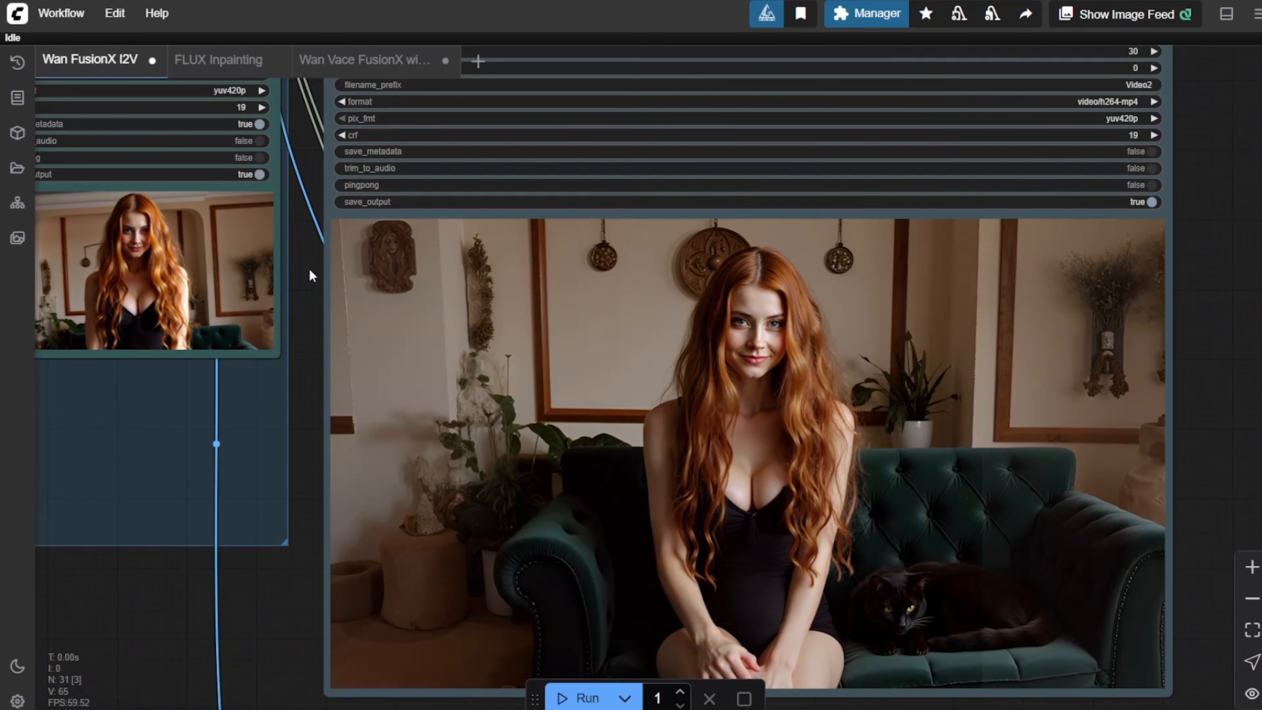
Look through the LoraLoaderModelOnly node's LoRA list and examine the 360_epoch20 rotation LoRA's trigger-word note and positive prompt.
drag(309, 278, 417, 709)
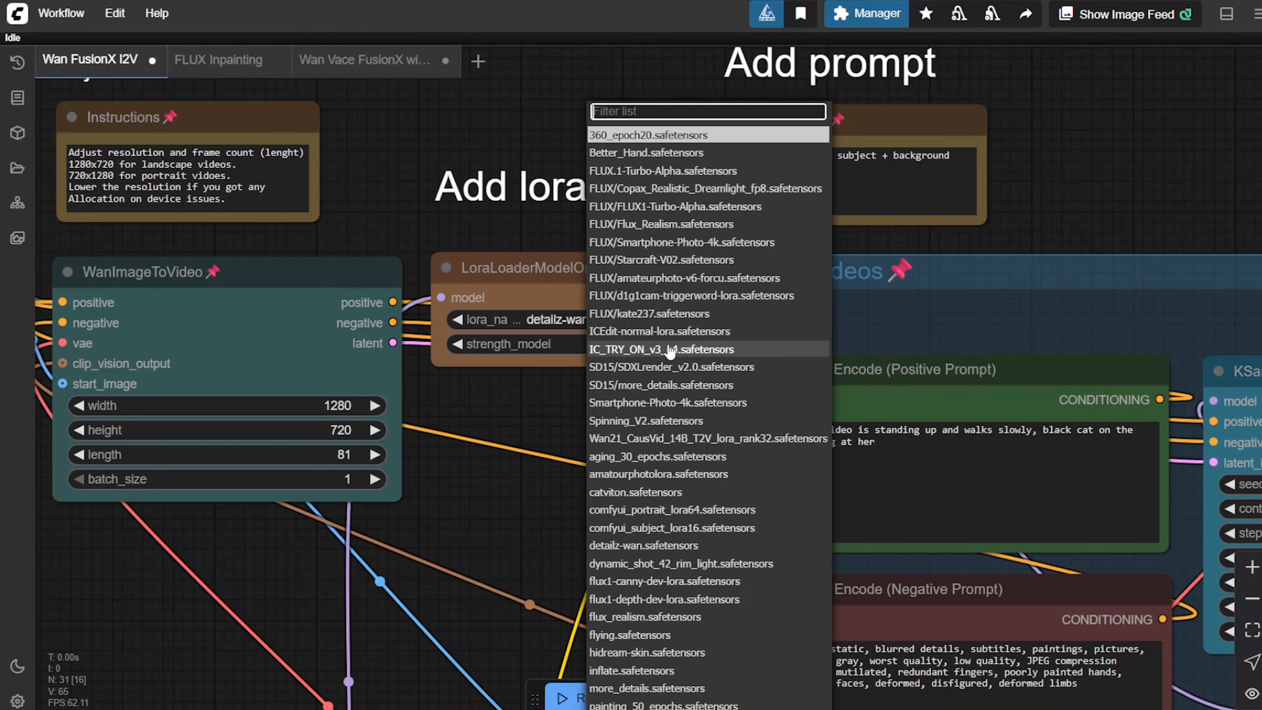
scroll(690, 356, down, 1)
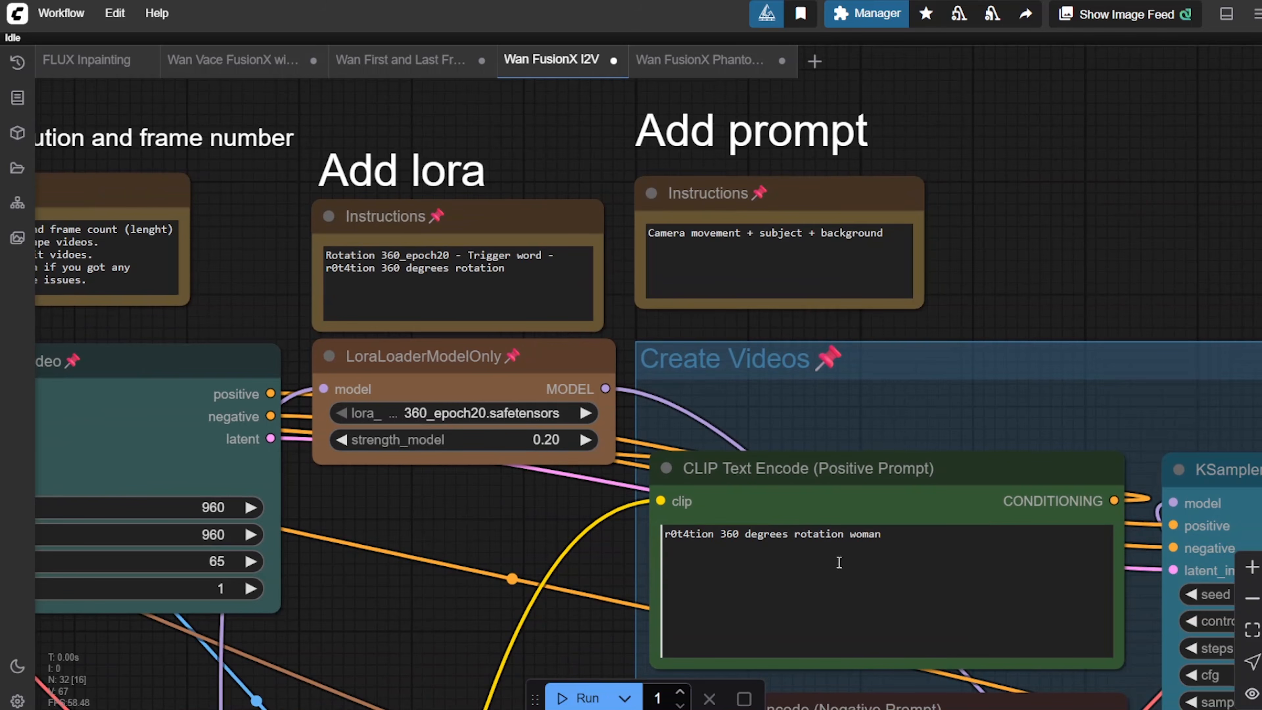
drag(592, 570, 447, 487)
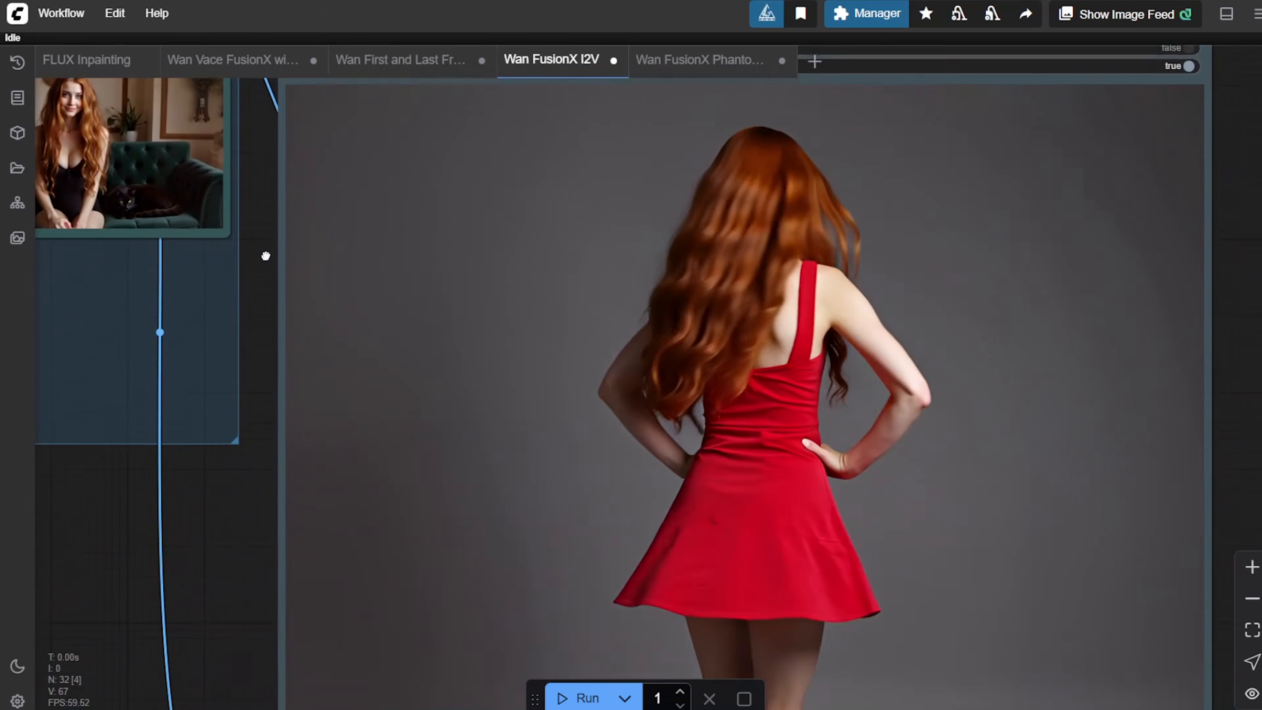
drag(267, 256, 256, 203)
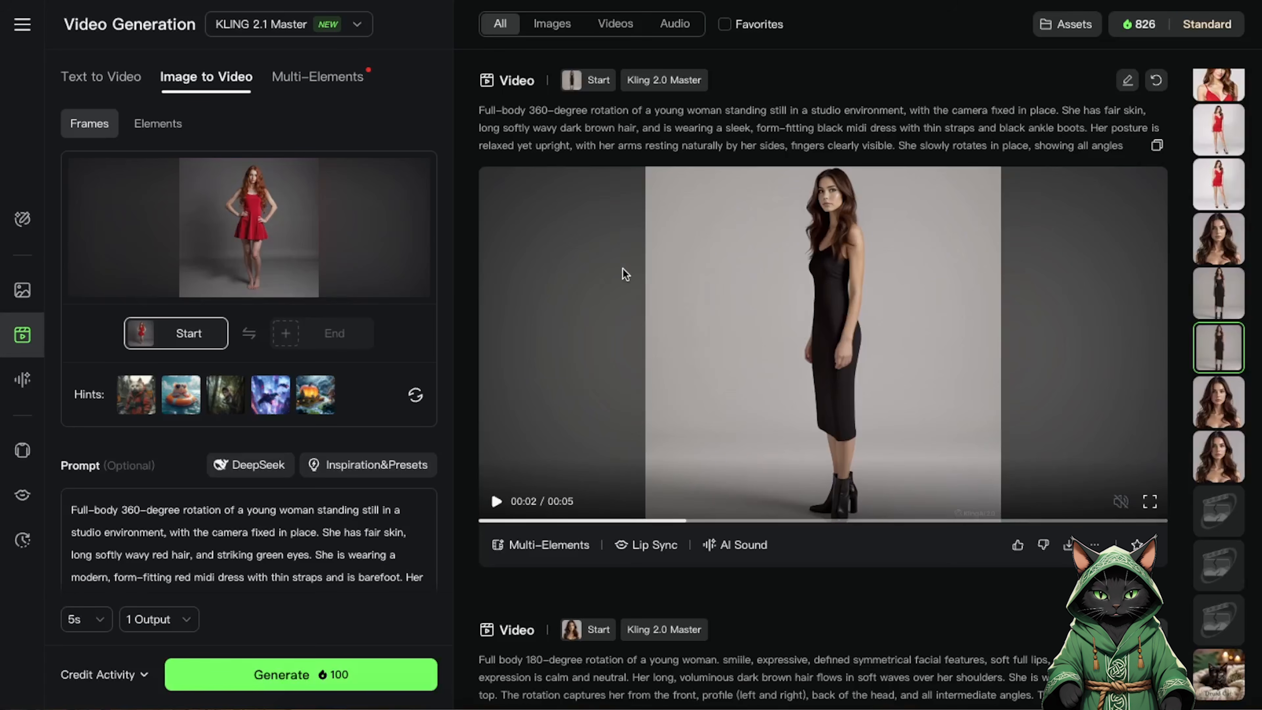
Switch to Kling AI, play the 360-degree rotation videos and read the prompt of the red-dress video.
click(487, 521)
click(497, 500)
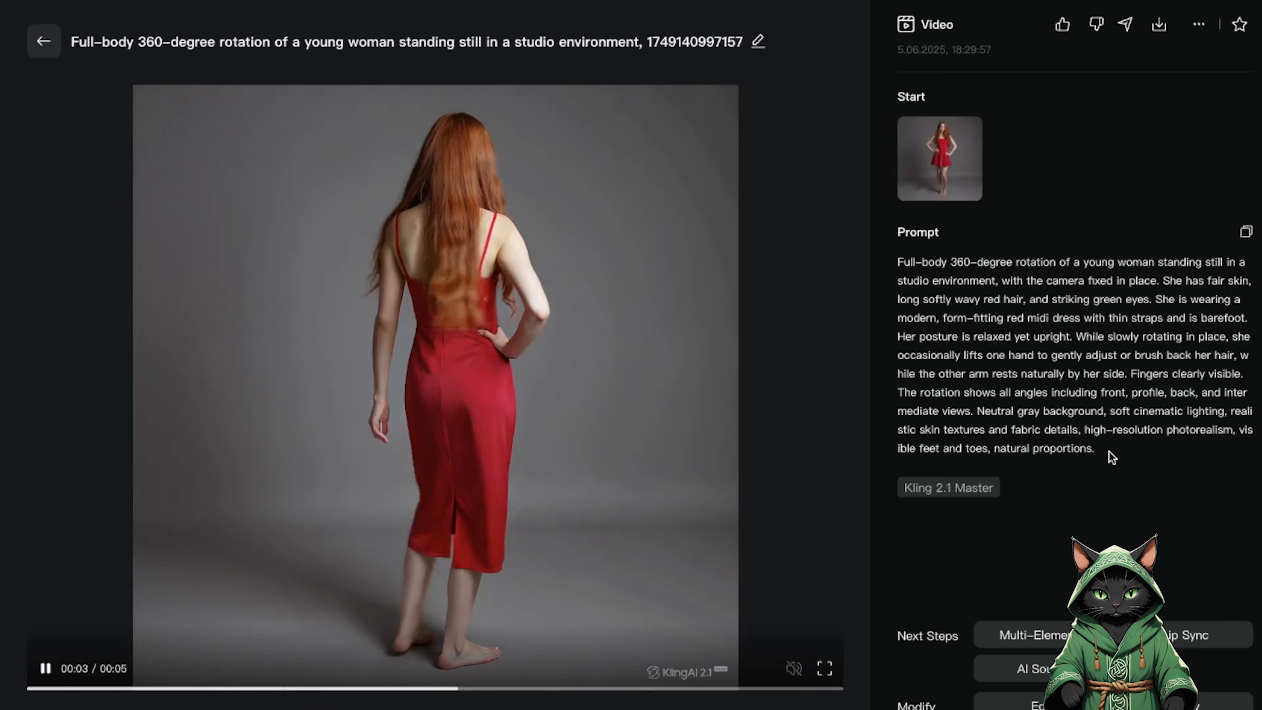
key(Up)
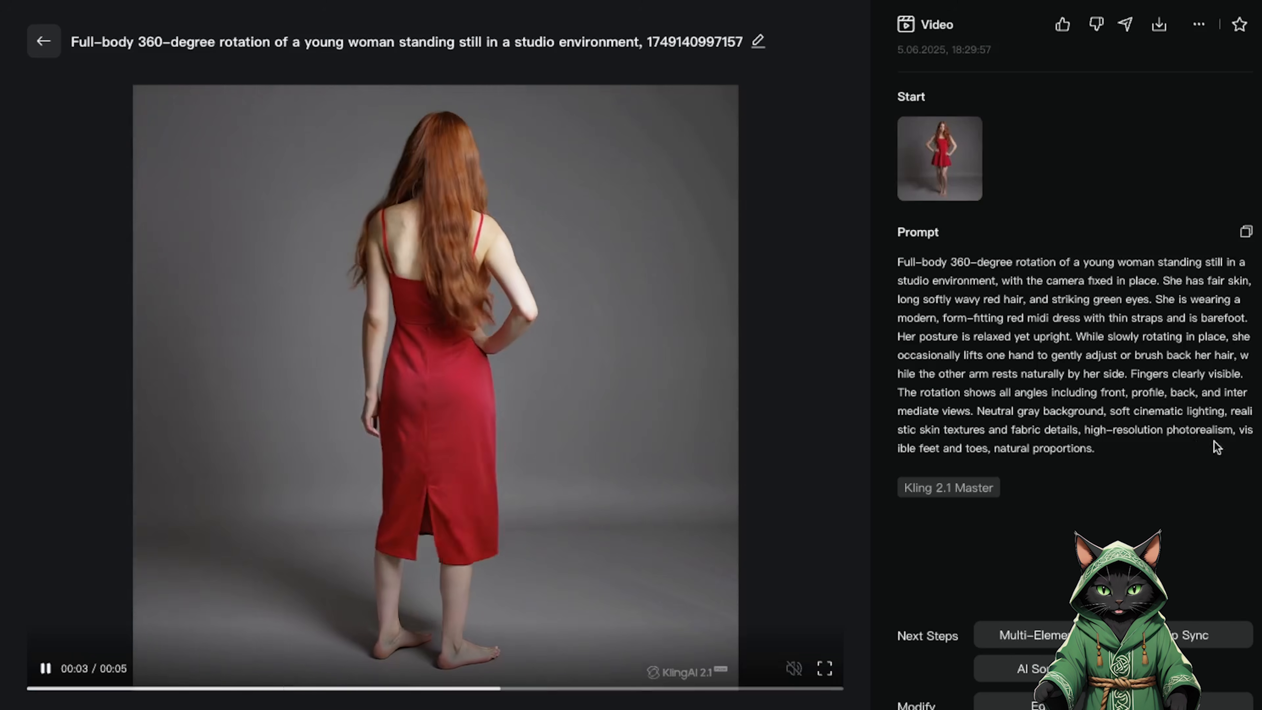
click(1260, 442)
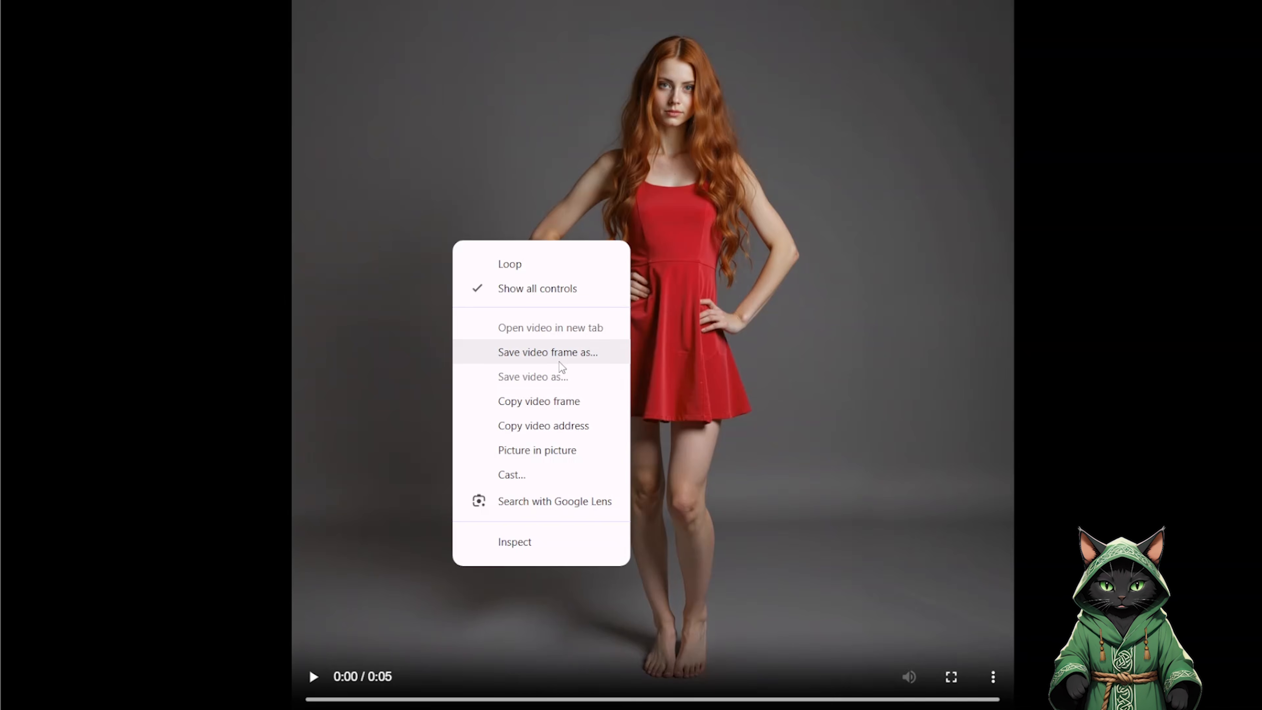
Step through the red-dress rotation video, pausing at successive angles and bringing up the option to save the video frame at each one.
click(312, 677)
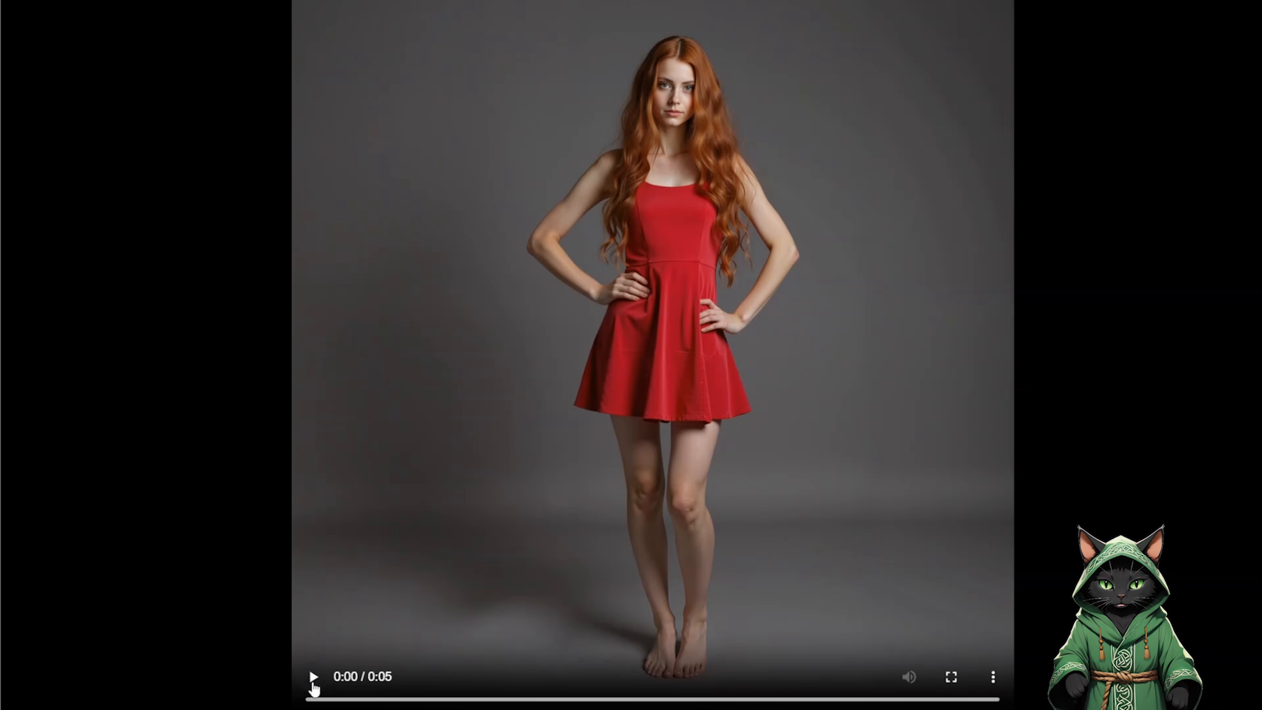
click(313, 684)
right_click(426, 284)
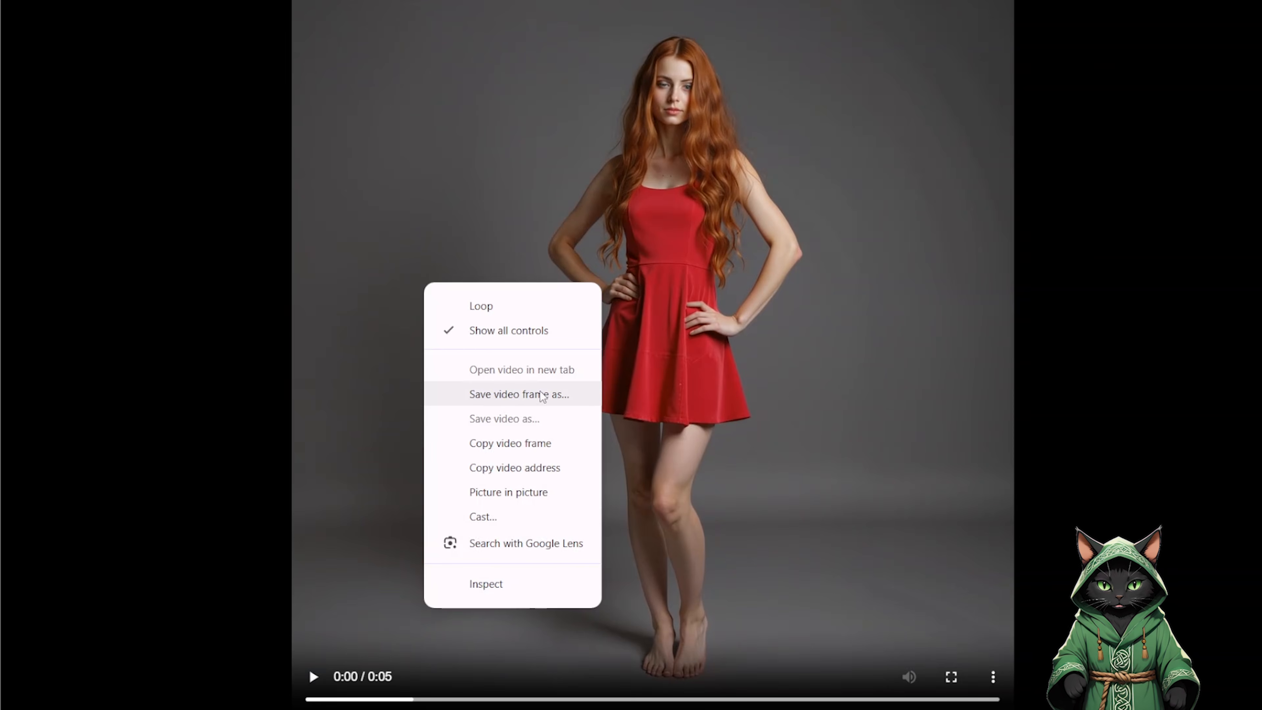
click(313, 677)
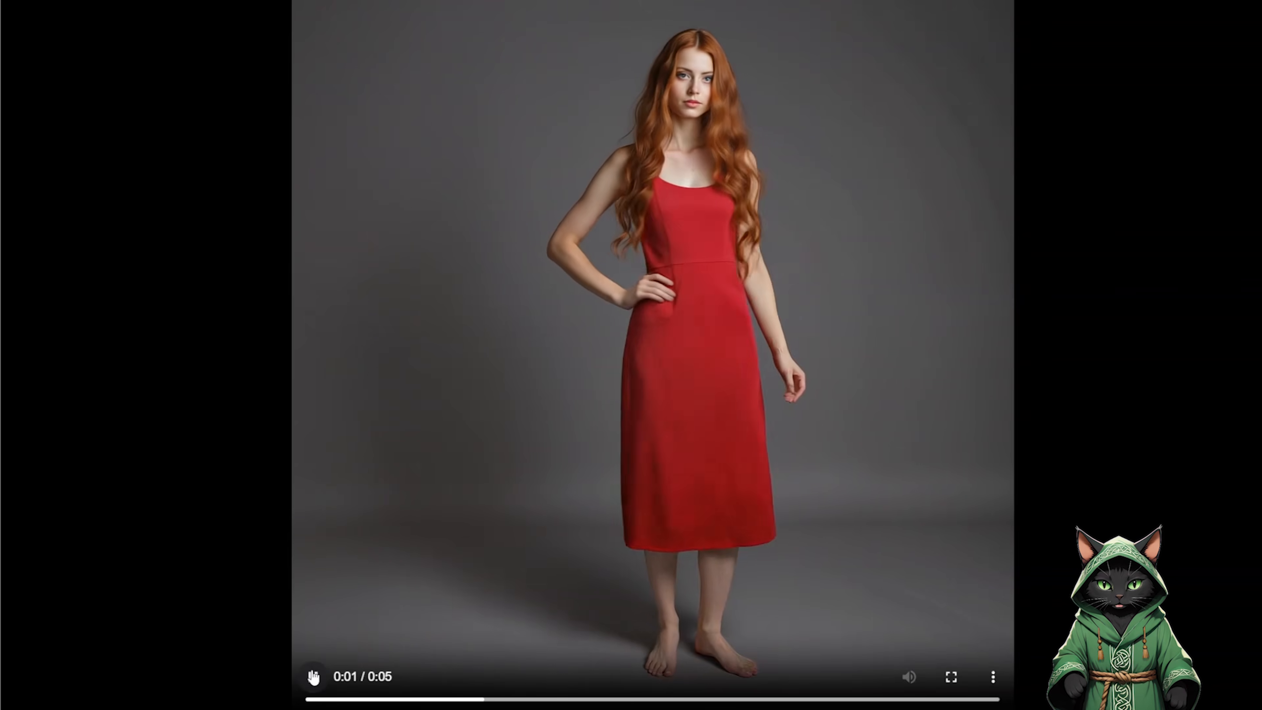
click(313, 677)
right_click(489, 309)
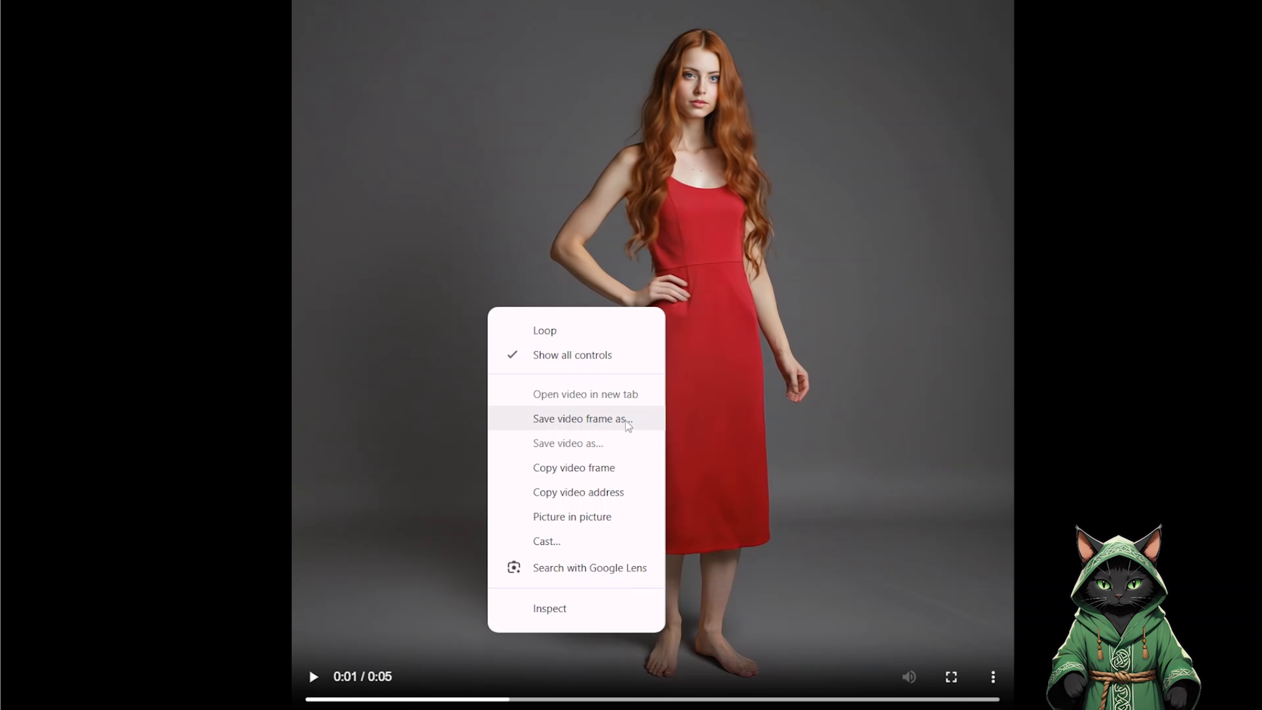
click(313, 678)
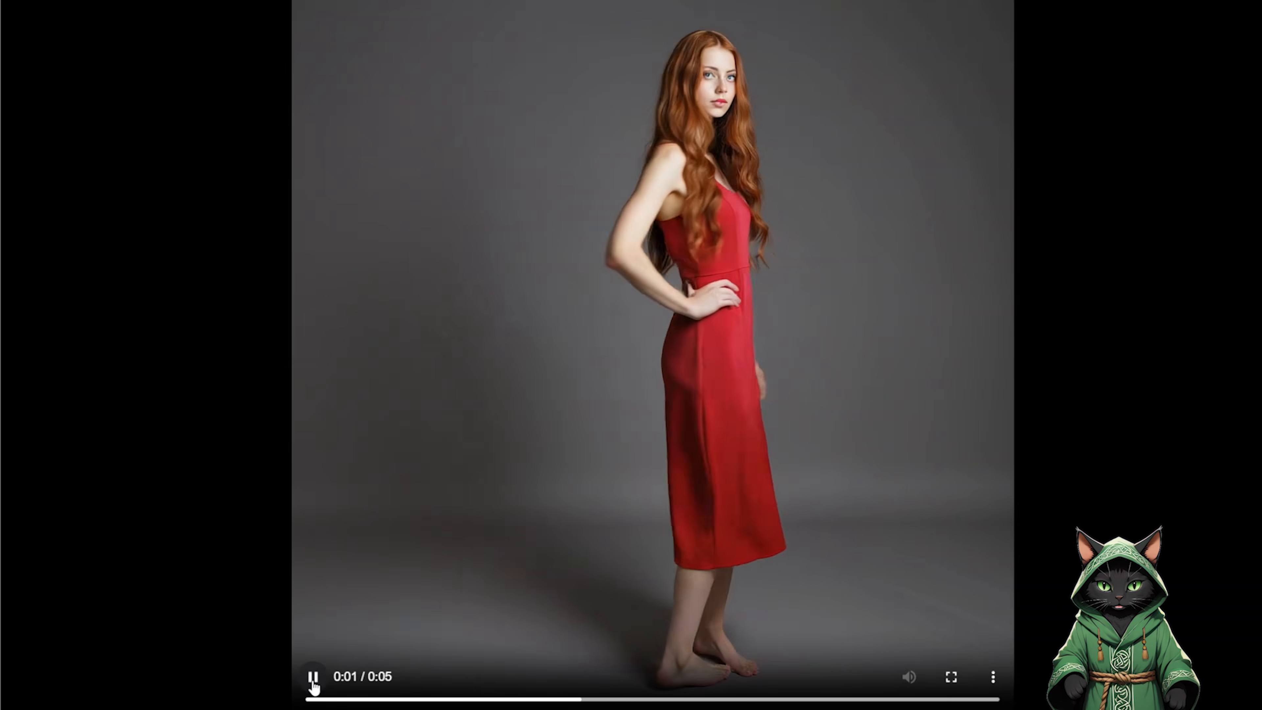
click(313, 677)
right_click(439, 299)
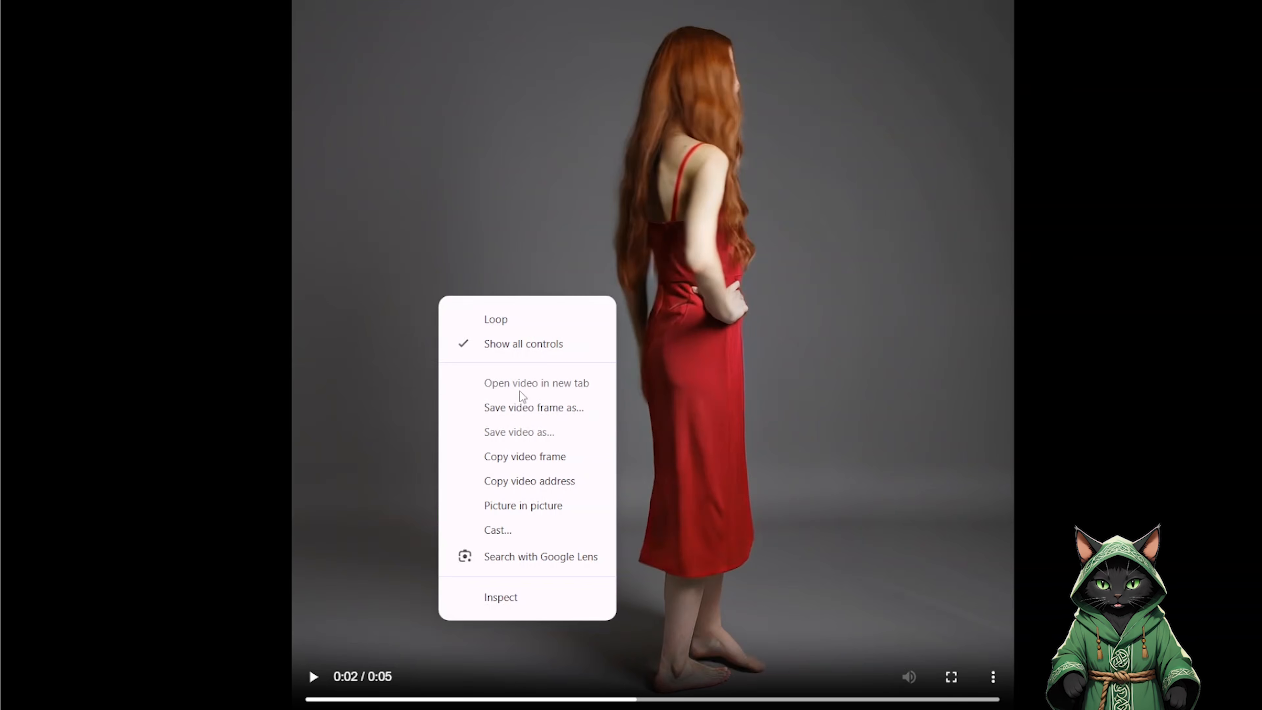
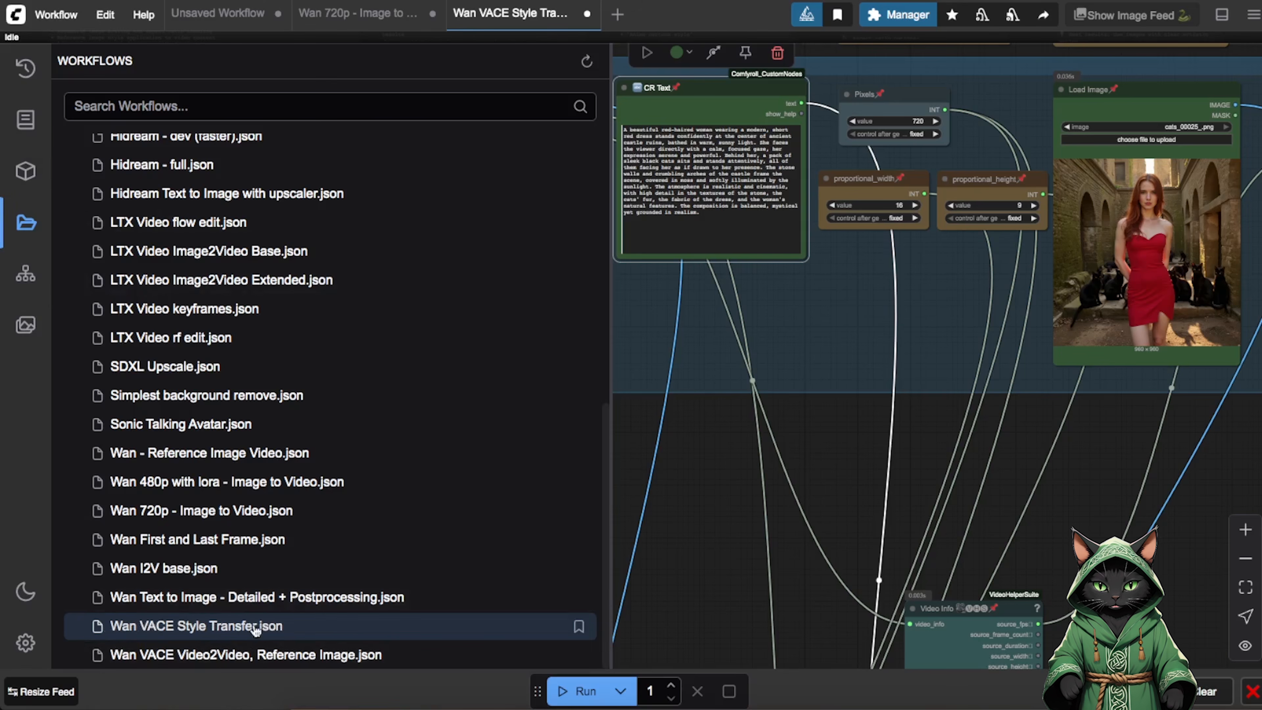
Hide the workflow browser and examine the Wan VACE Style Transfer workflow from its uploaded video and style image to the combined output video.
click(27, 224)
drag(648, 512, 686, 660)
drag(794, 588, 649, 546)
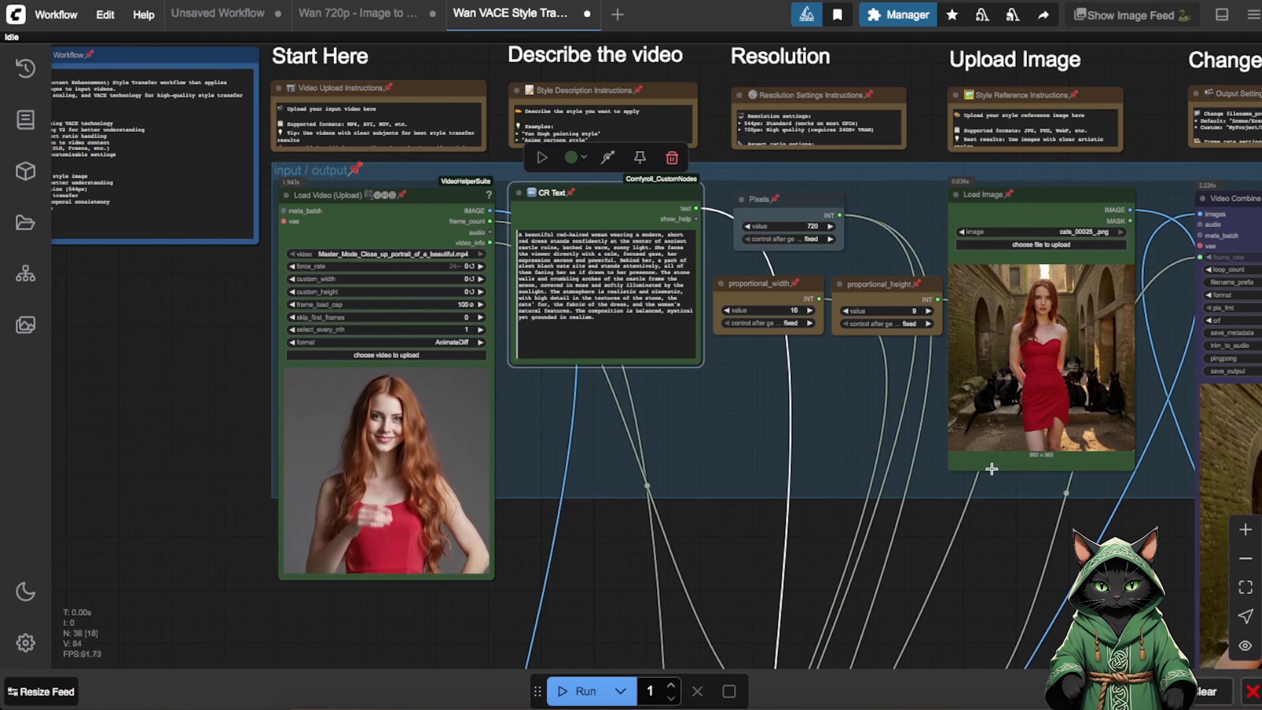
drag(1099, 612, 373, 397)
click(1245, 530)
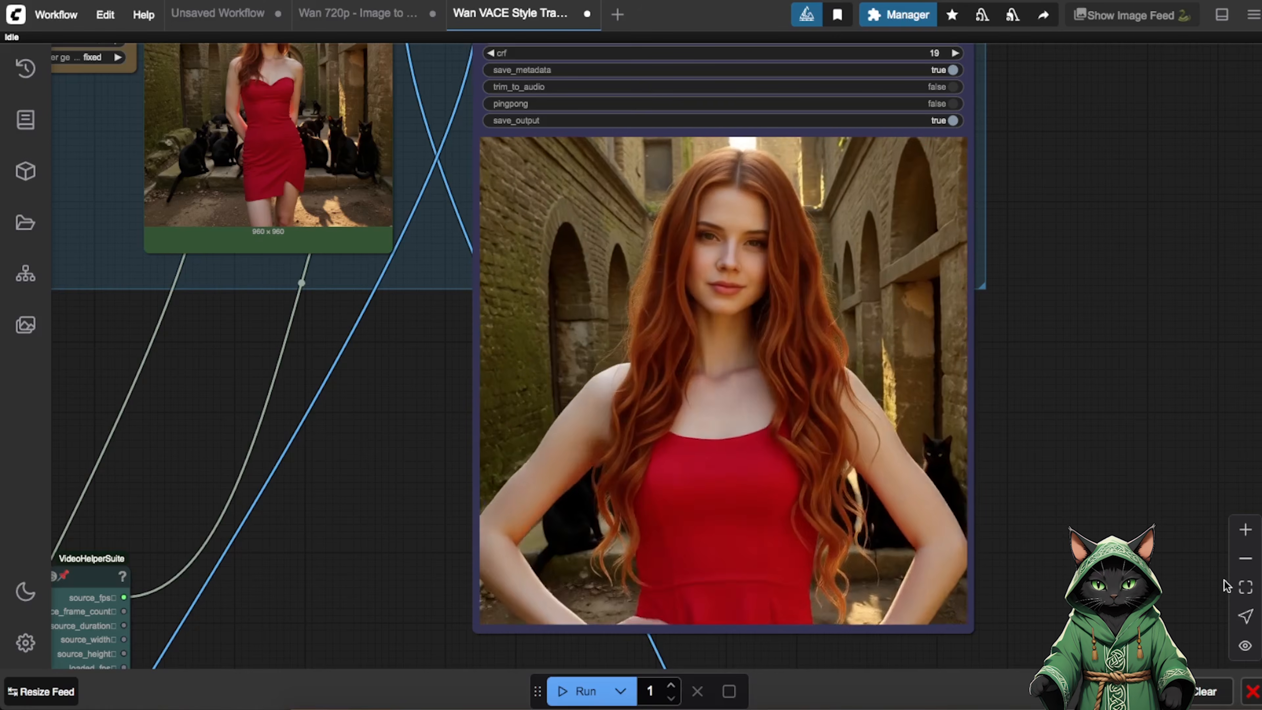
scroll(1002, 399, down, 6)
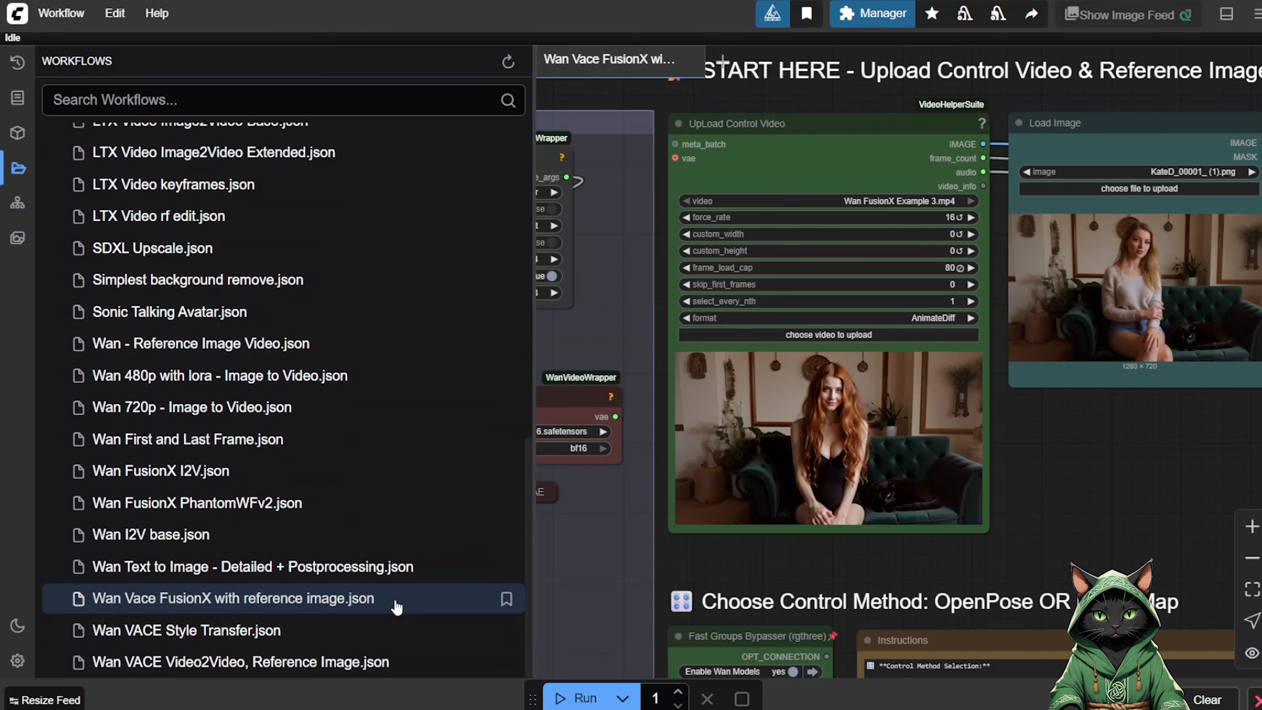
Hide the workflow browser and examine the Wan Vace FusionX workflow's control video, reference image and text prompts, following the nodes to its output.
click(17, 168)
drag(766, 554, 263, 589)
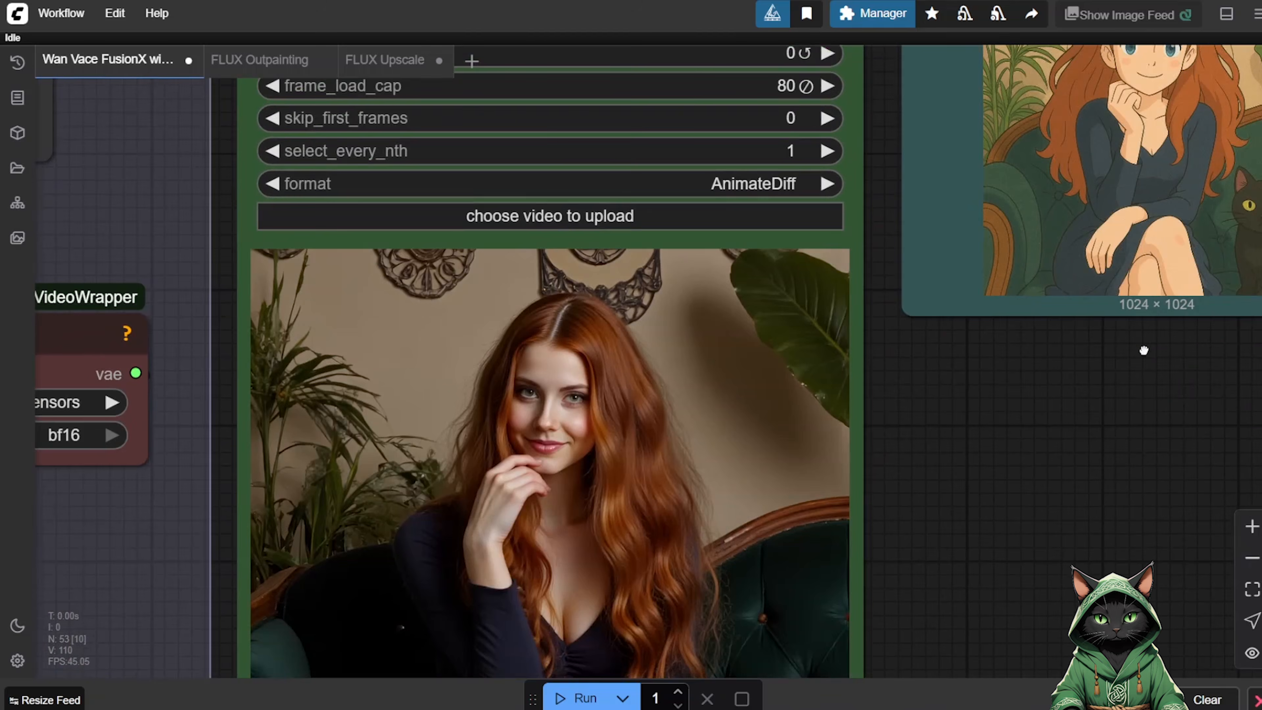
drag(1144, 351, 1158, 207)
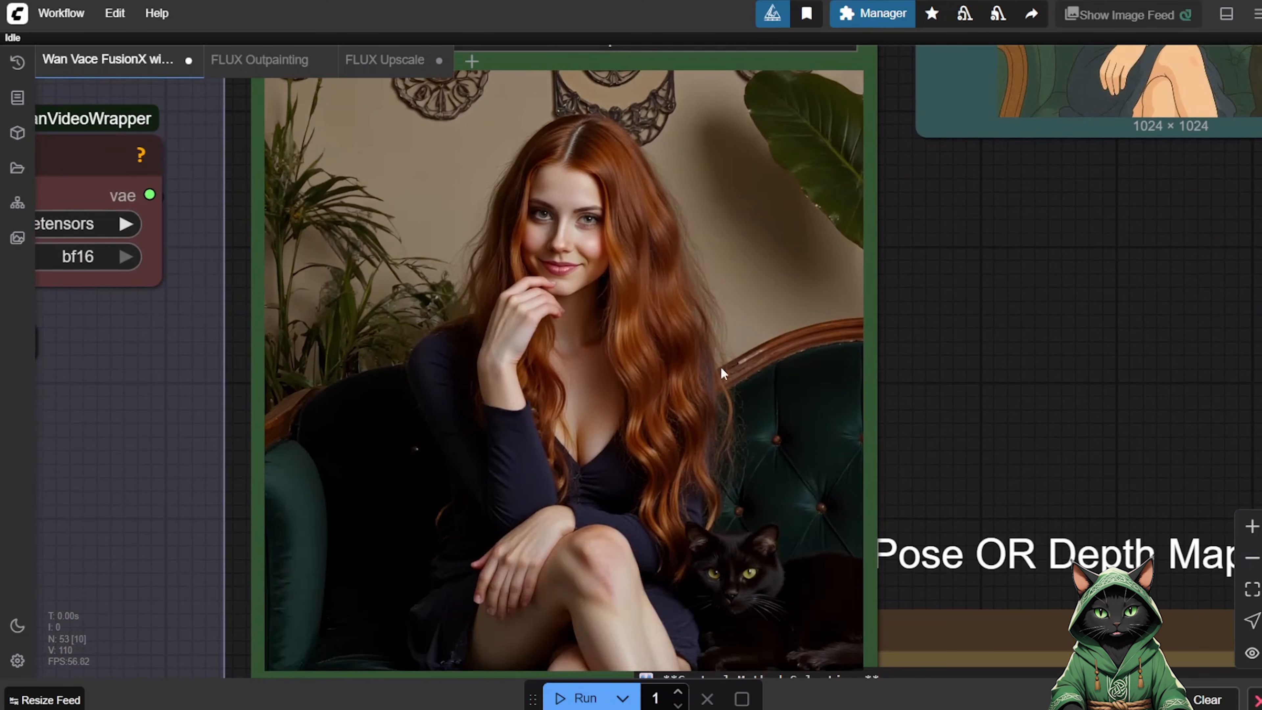
drag(1029, 262, 622, 575)
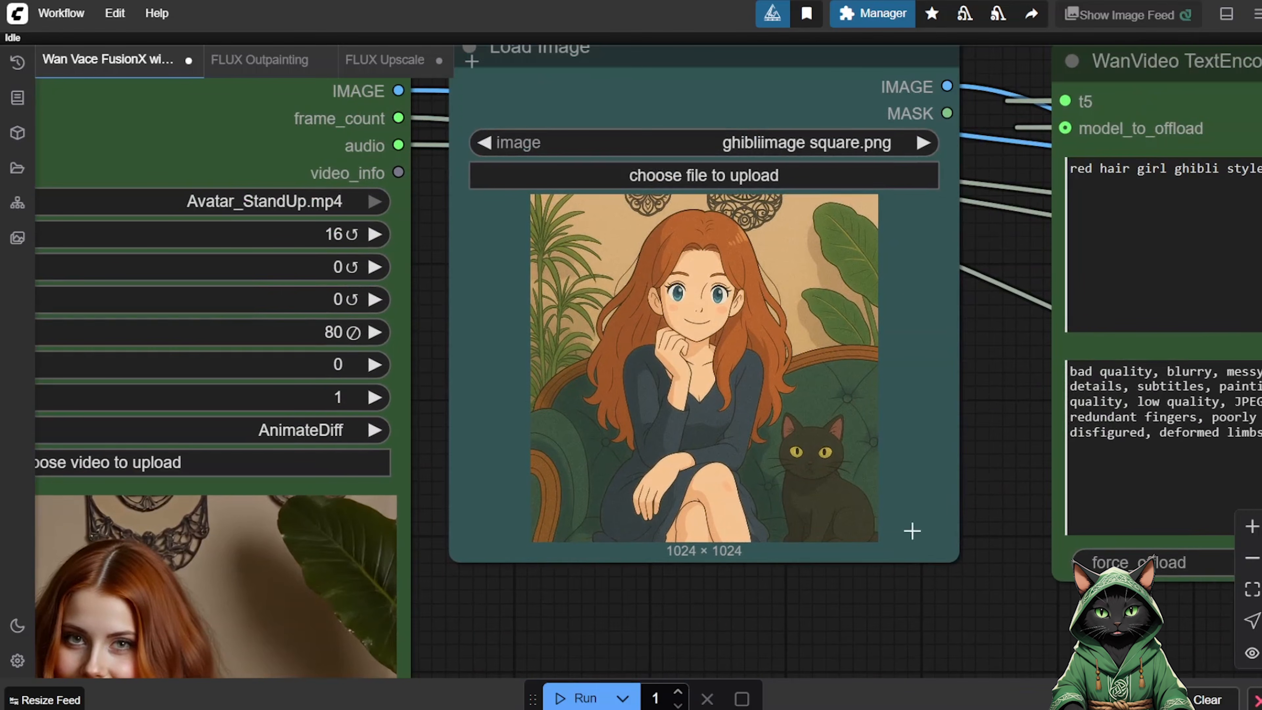
click(1253, 564)
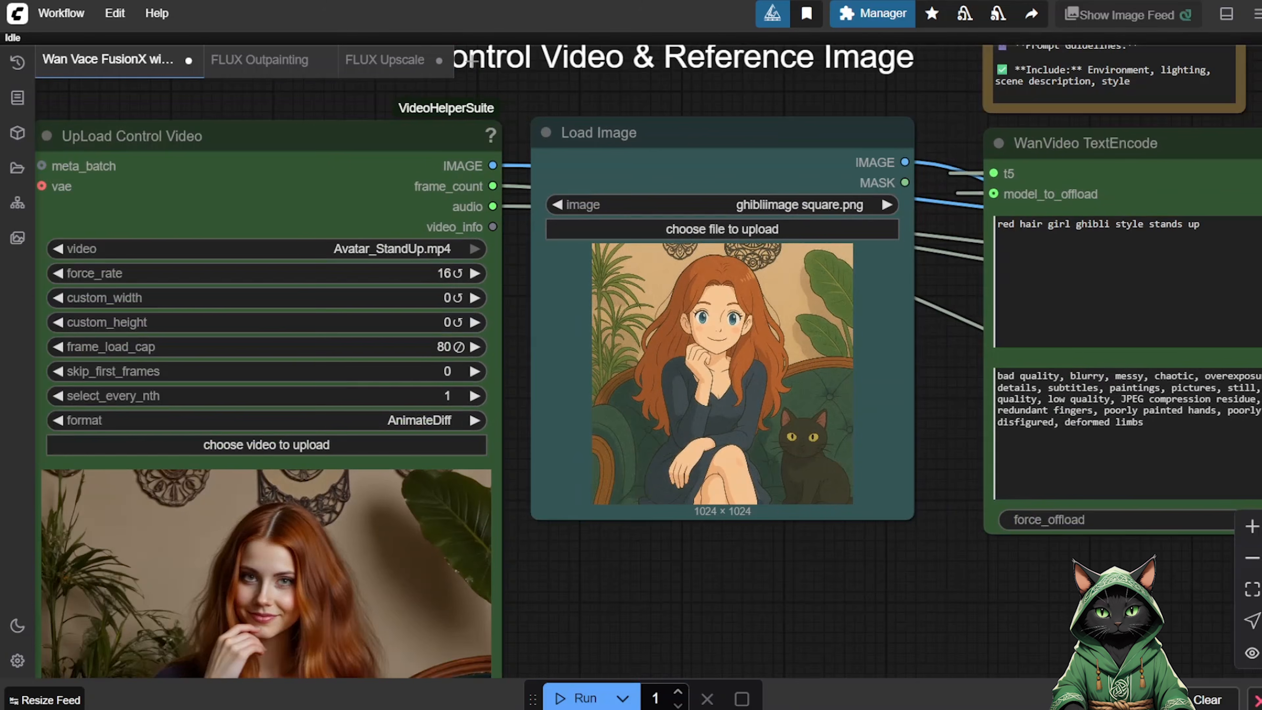
drag(1078, 573, 670, 485)
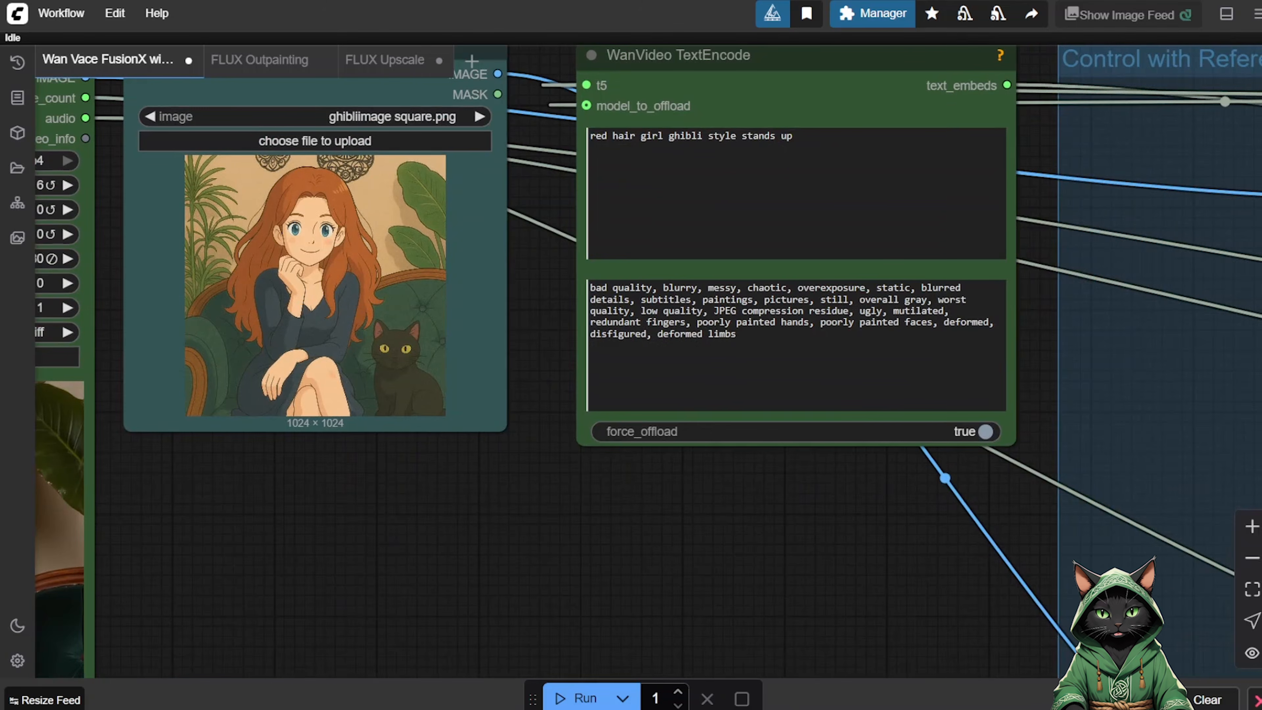
click(1252, 558)
click(1252, 558)
drag(850, 542, 529, 403)
drag(978, 584, 335, 511)
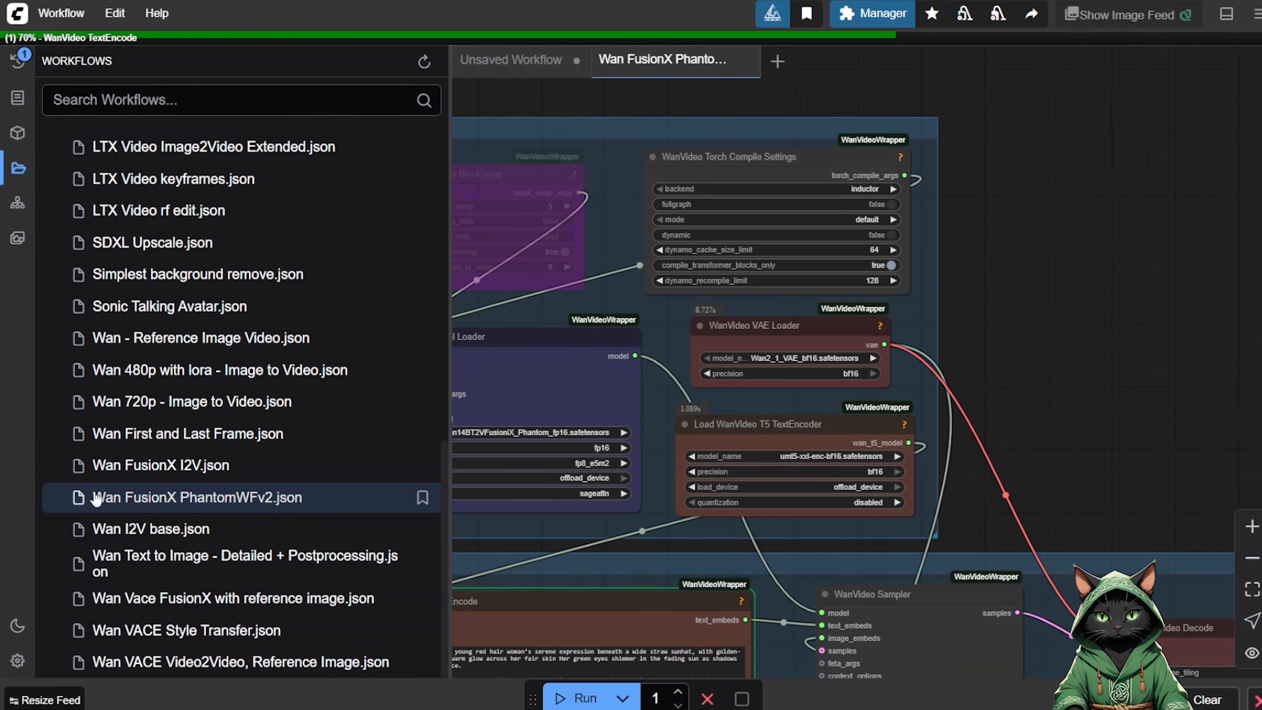
Hide the workflow browser and examine the Wan FusionX Phantom workflow's model loaders and its character, scene and outfit reference image groups.
click(16, 169)
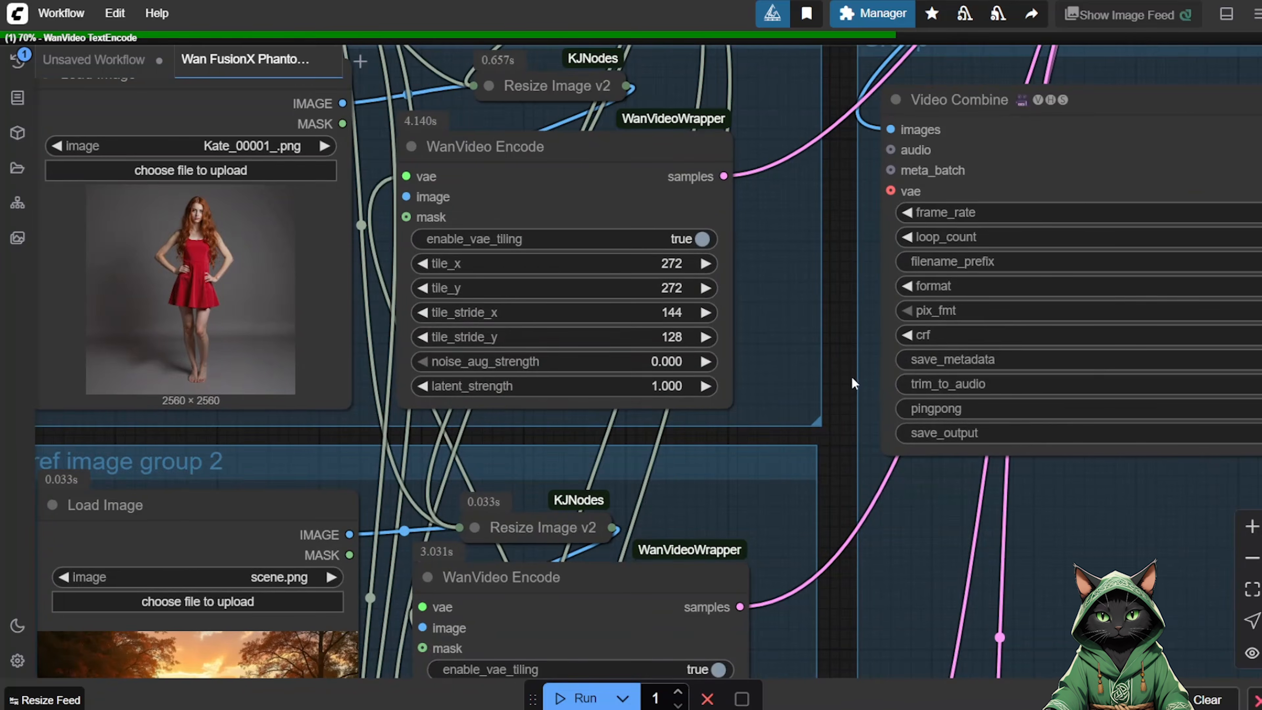
scroll(529, 272, up, 3)
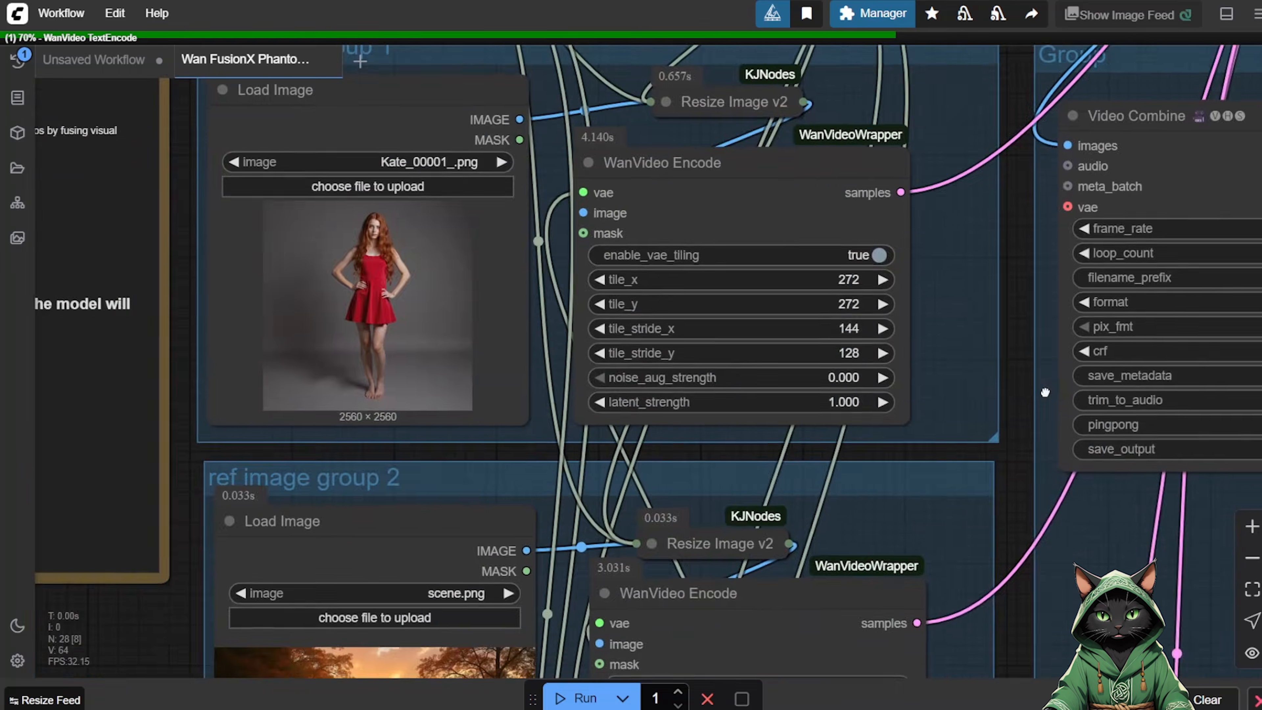
scroll(236, 514, down, 5)
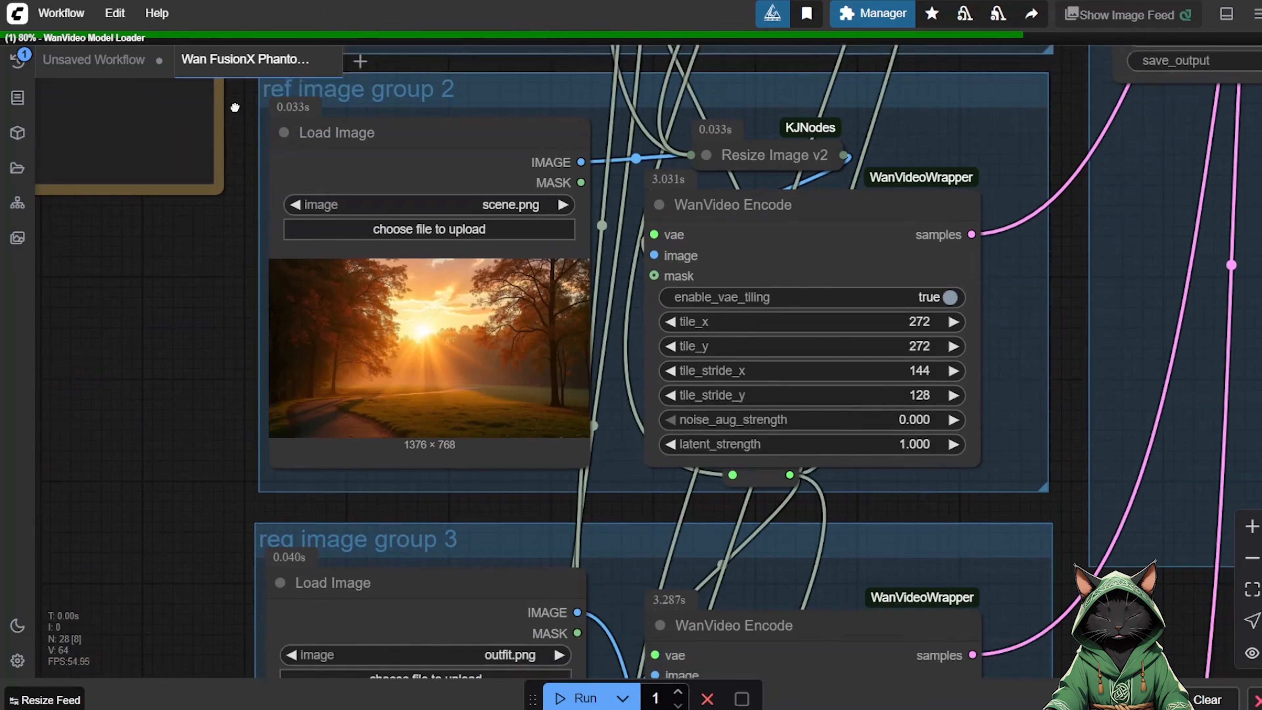
scroll(180, 152, down, 4)
scroll(180, 152, down, 2)
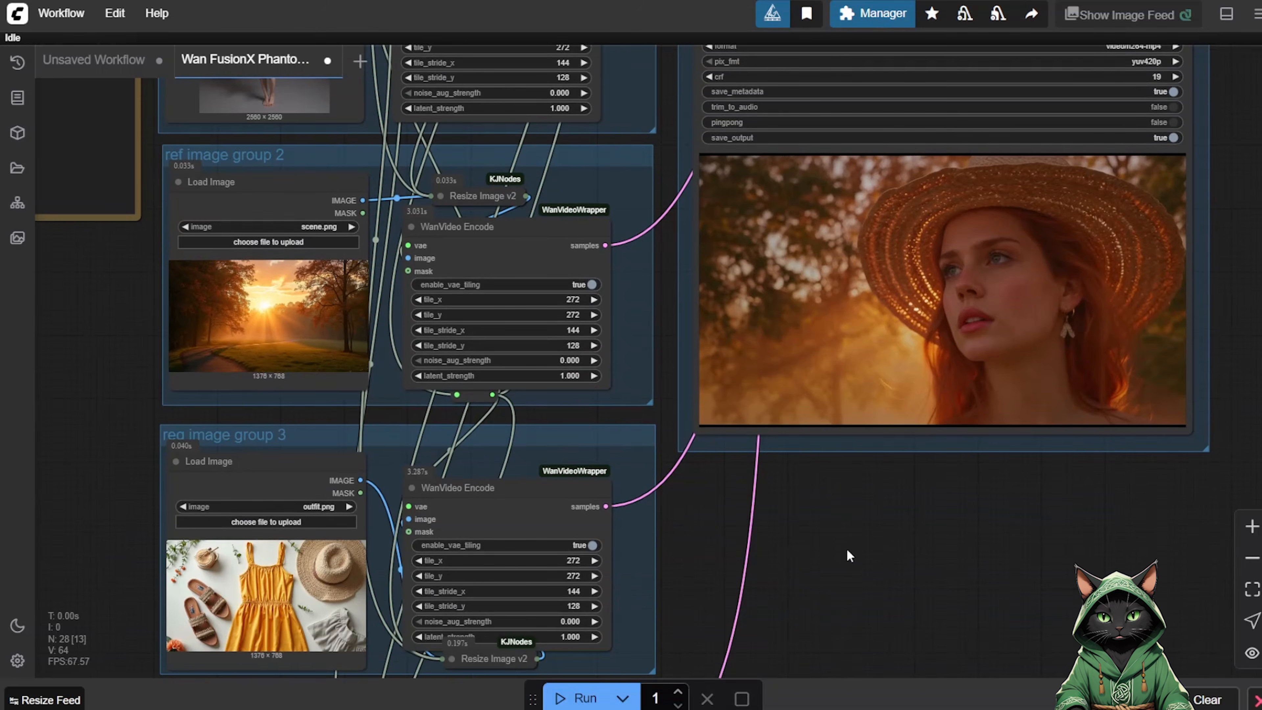
scroll(850, 556, up, 5)
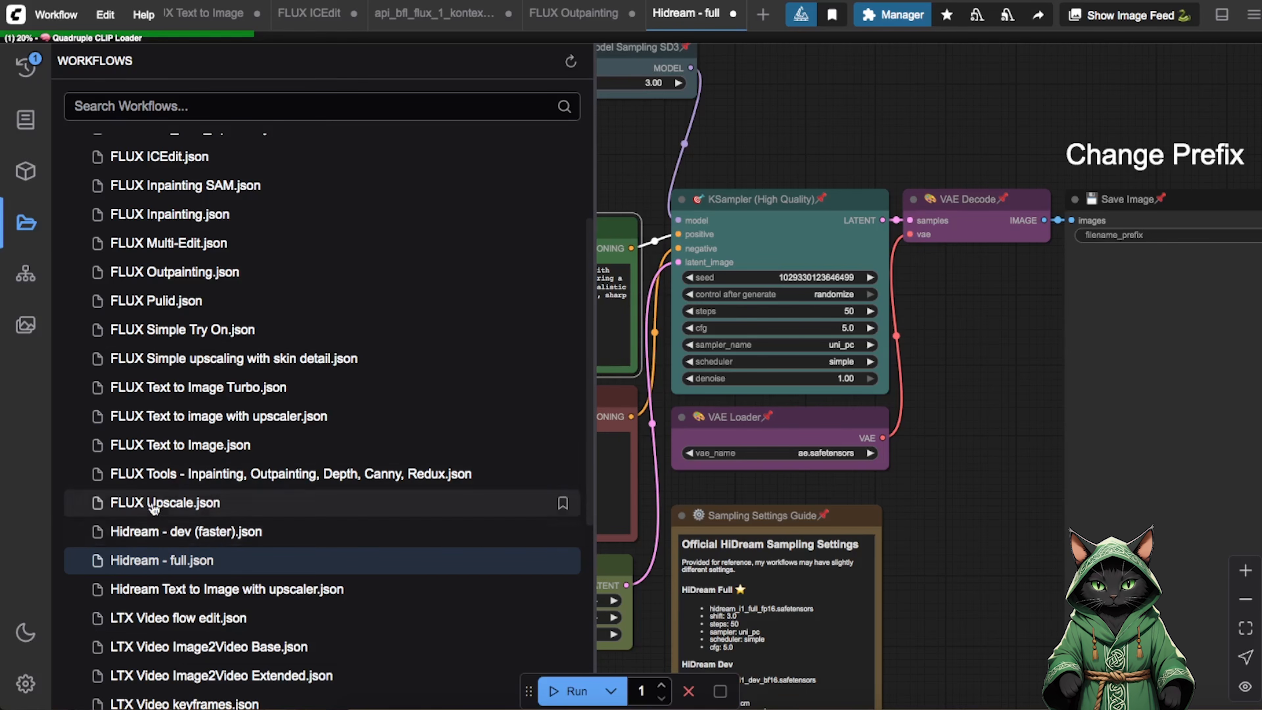
Hide the workflow browser and examine the Hidream - full workflow's model and CLIP loaders, positive and negative prompts, and sampler settings.
click(20, 223)
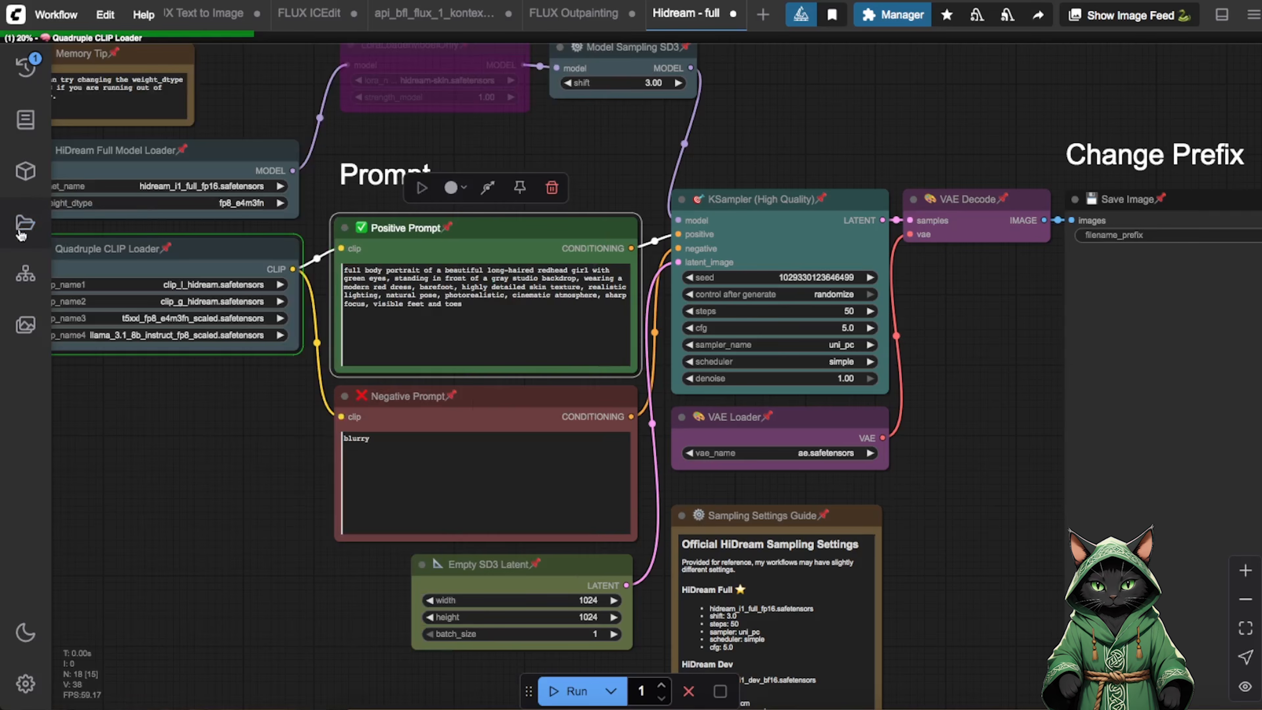
drag(171, 426, 364, 501)
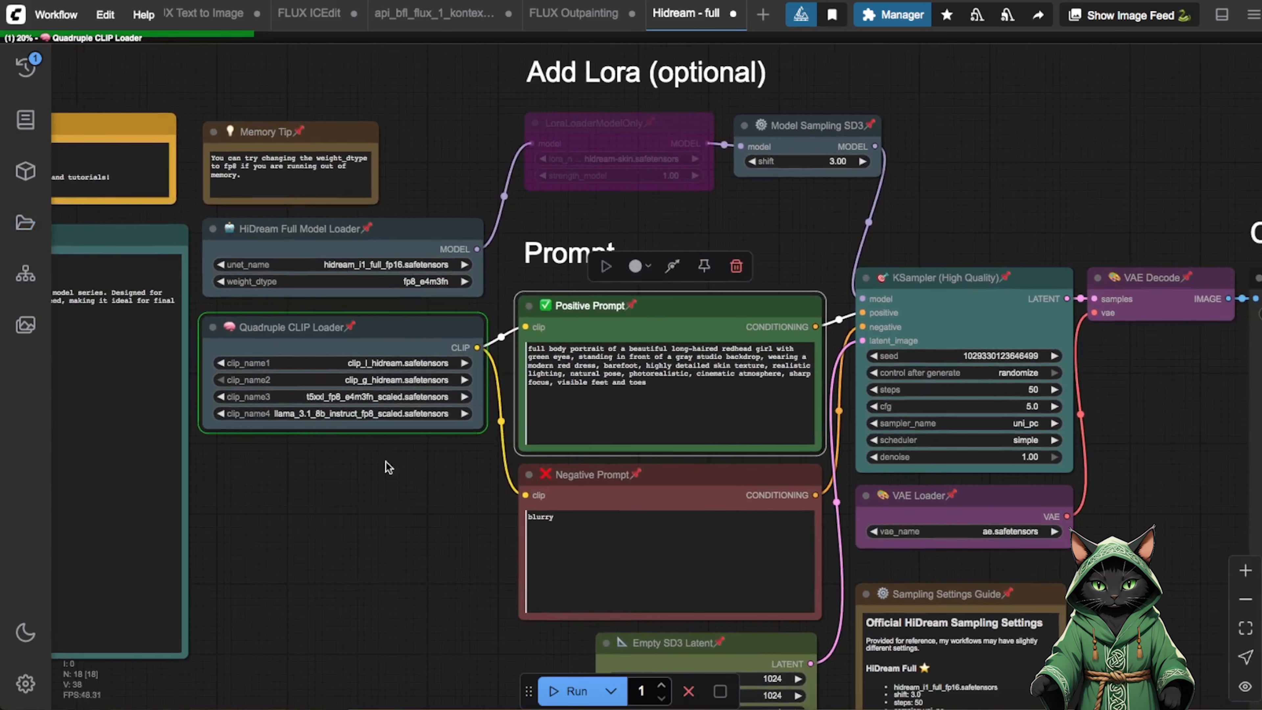
click(1246, 570)
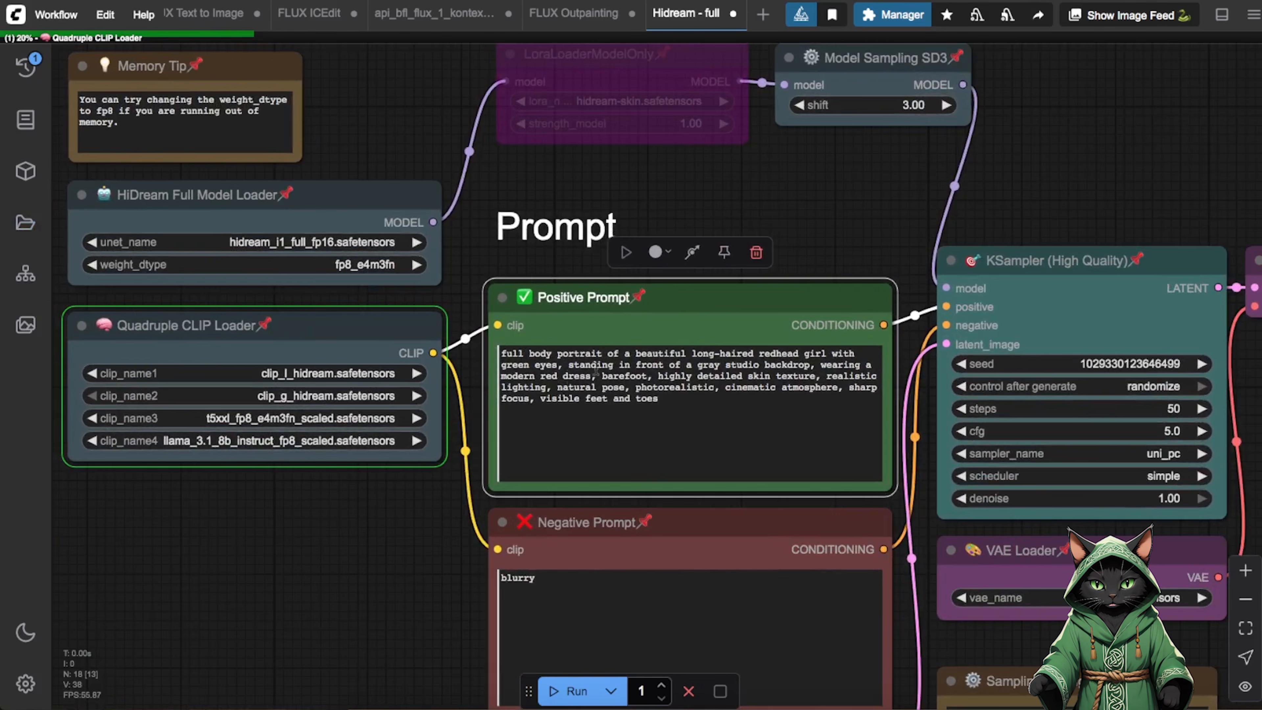
drag(326, 520, 329, 493)
click(1246, 599)
click(1246, 599)
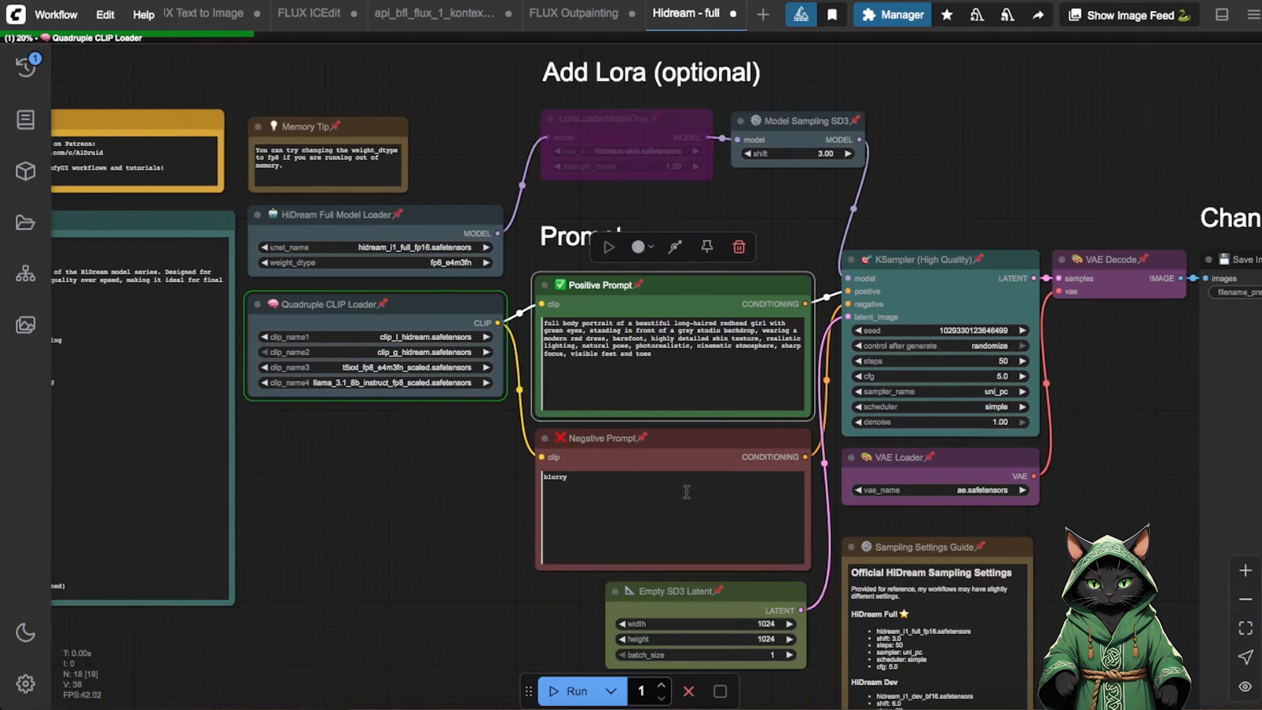
drag(422, 497, 305, 467)
drag(389, 496, 549, 517)
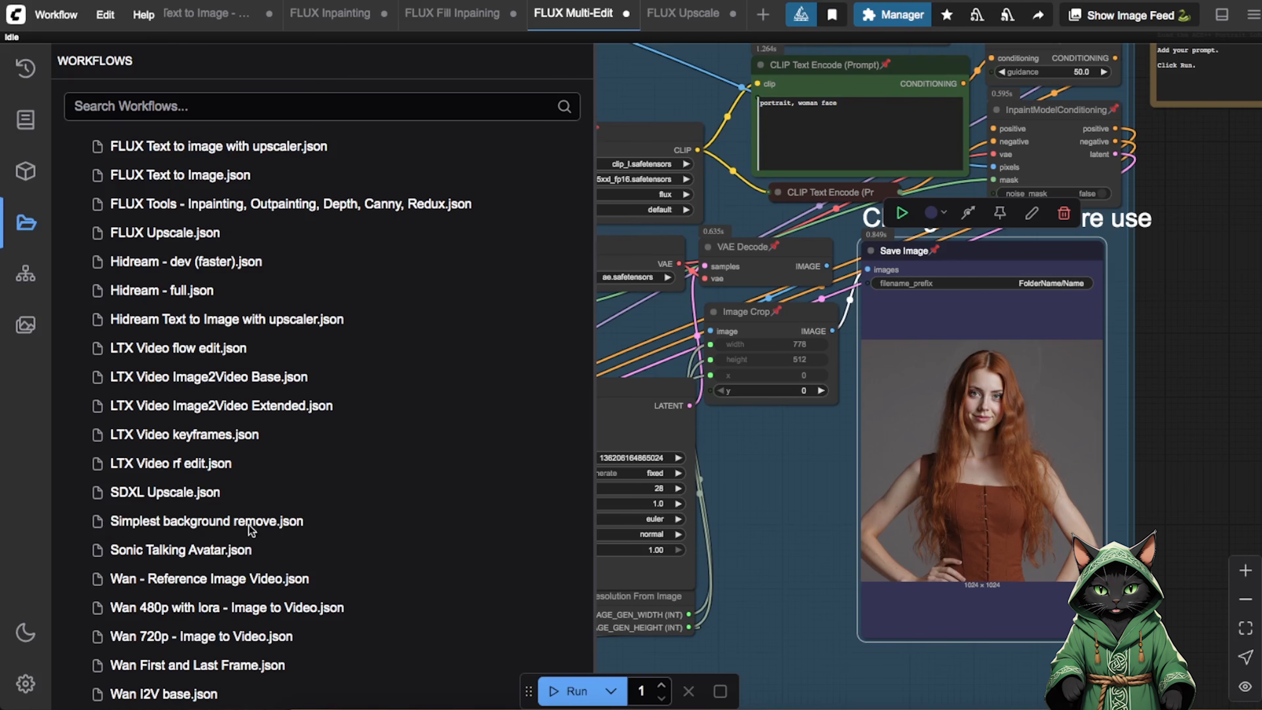
Open the Simplest background remove workflow, hide the workflow browser and bring its Load Image, Image Rembg and Save Image nodes into view.
click(229, 526)
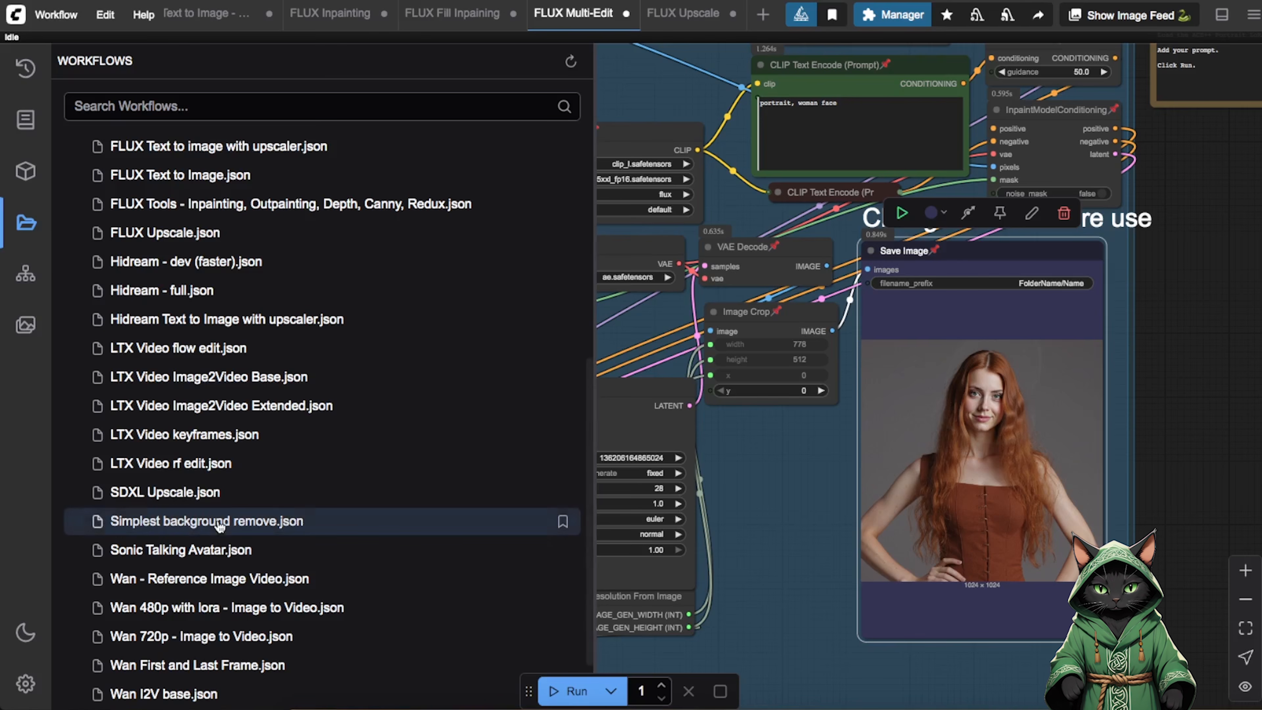
click(22, 225)
drag(535, 600, 953, 513)
click(1246, 571)
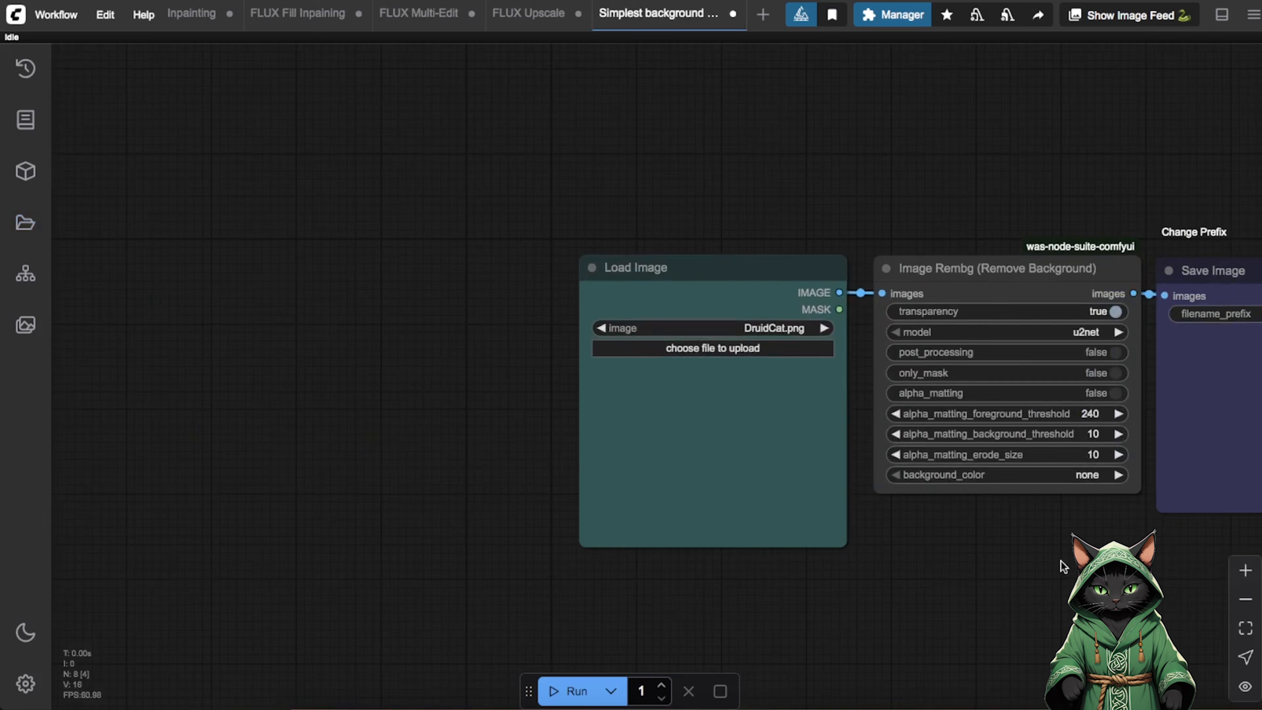
drag(1062, 567, 577, 567)
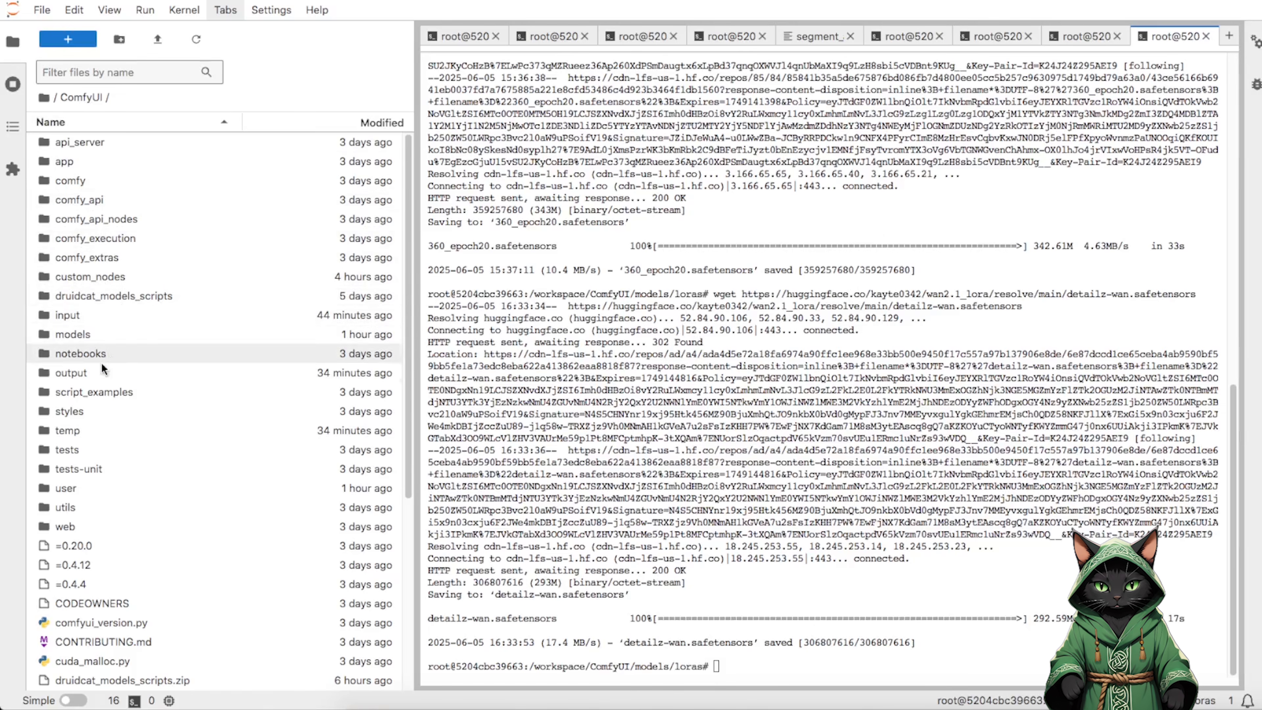
Switch to JupyterLab, select the output folder in the ComfyUI directory and bring up its available actions.
click(75, 376)
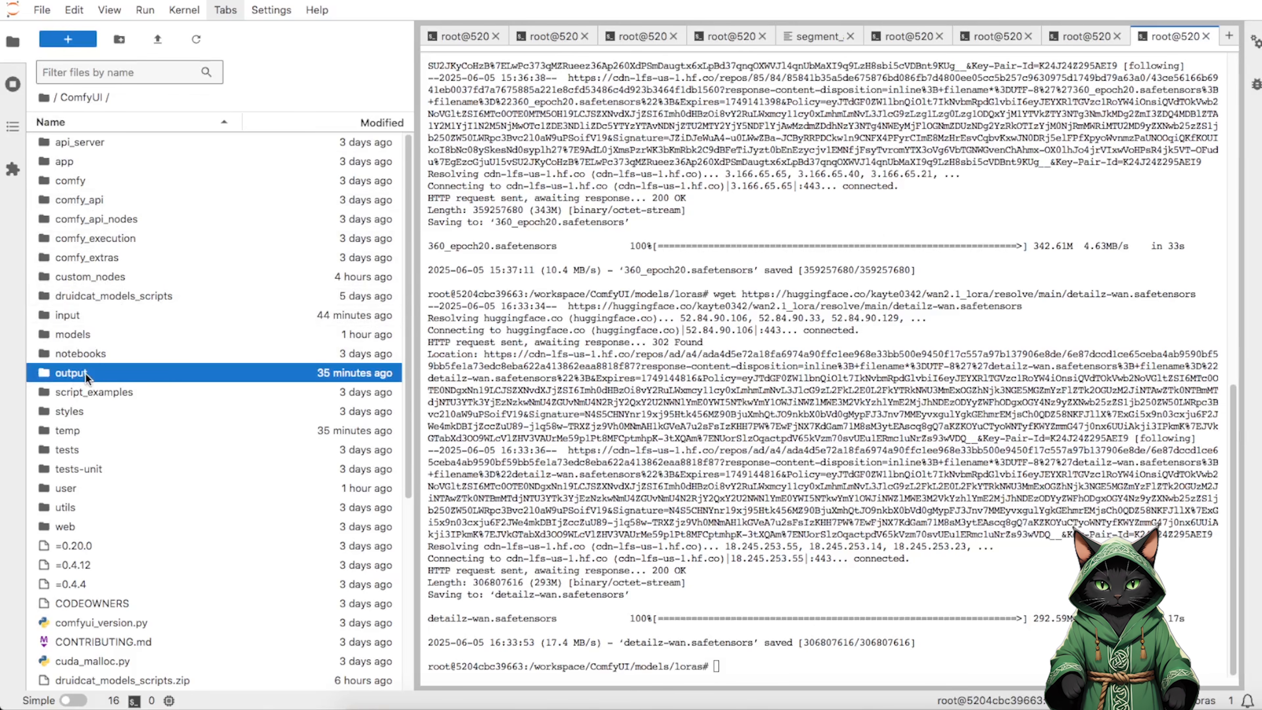
right_click(87, 378)
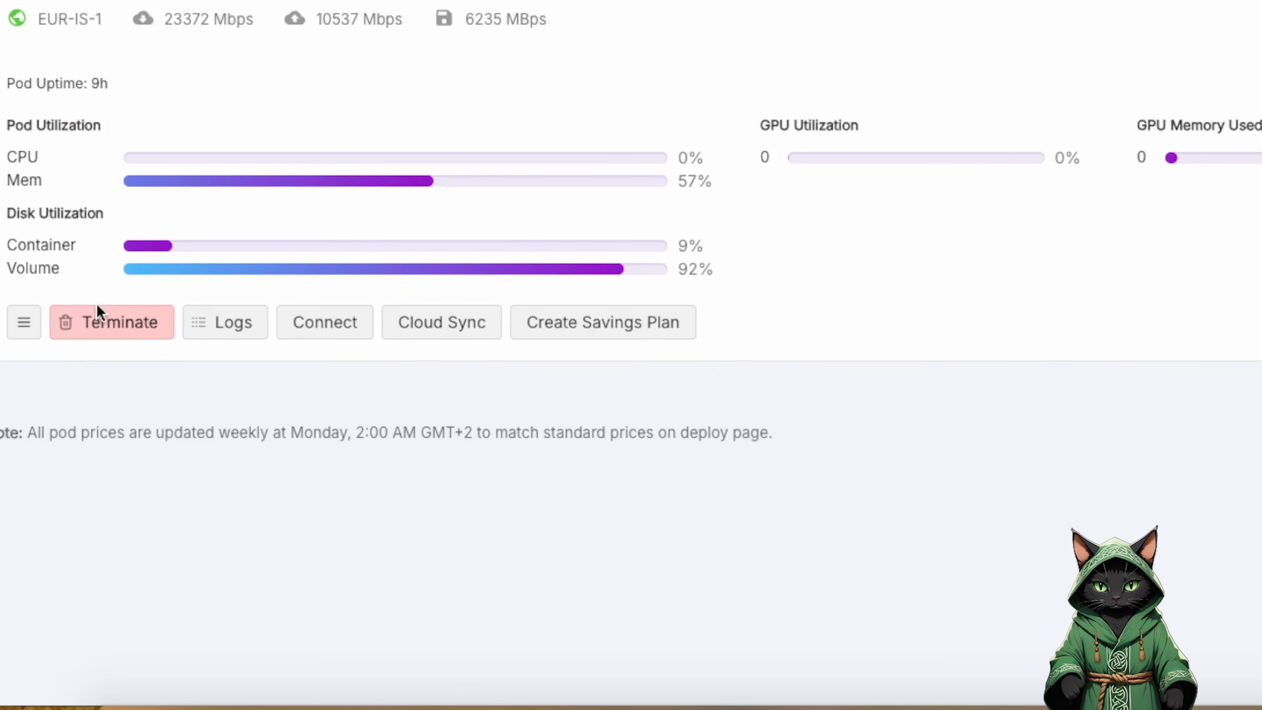
Switch to the pod management page, terminate the ComfyTest pod and choose the FluxGym with AI Druid Cat template for a new pod.
click(114, 336)
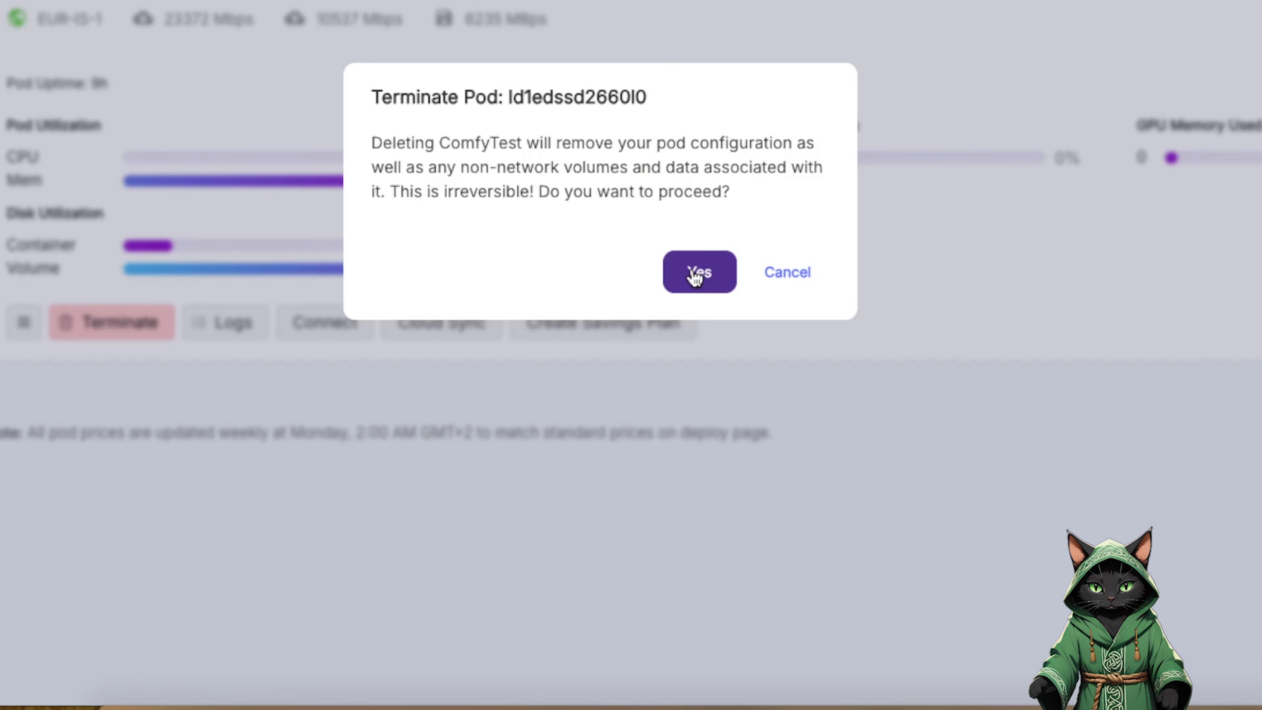
click(713, 282)
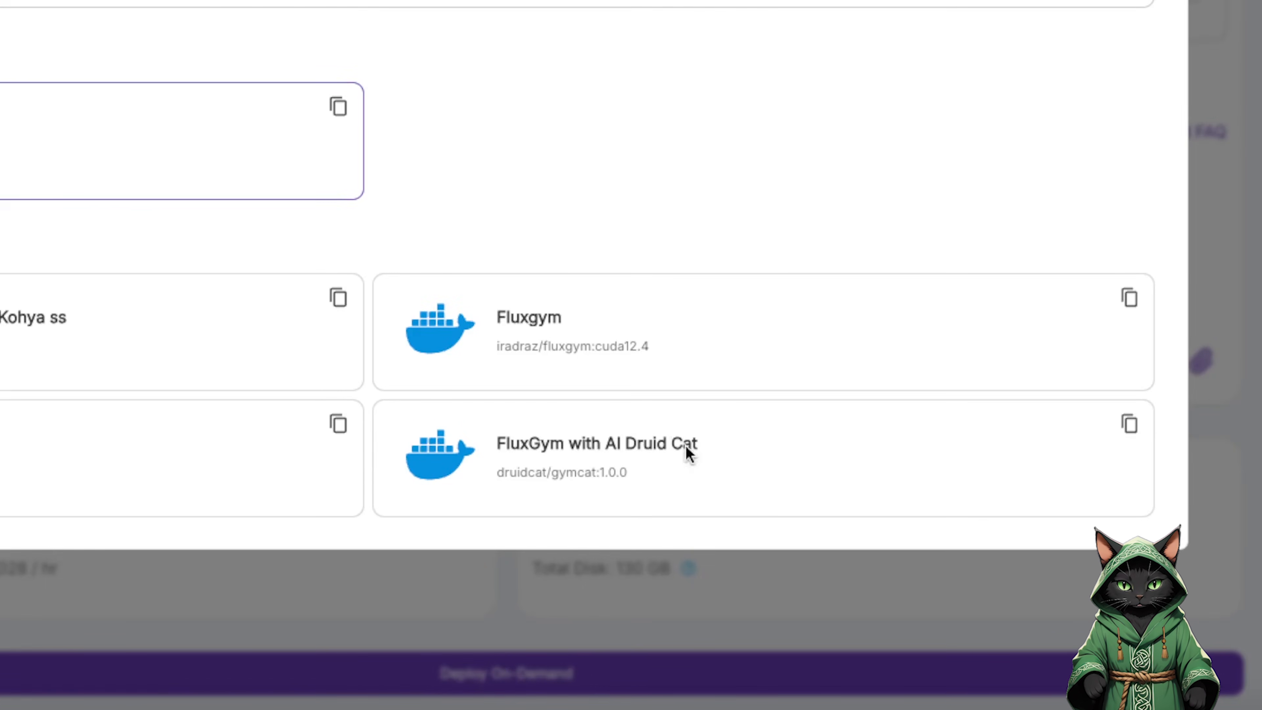
click(564, 470)
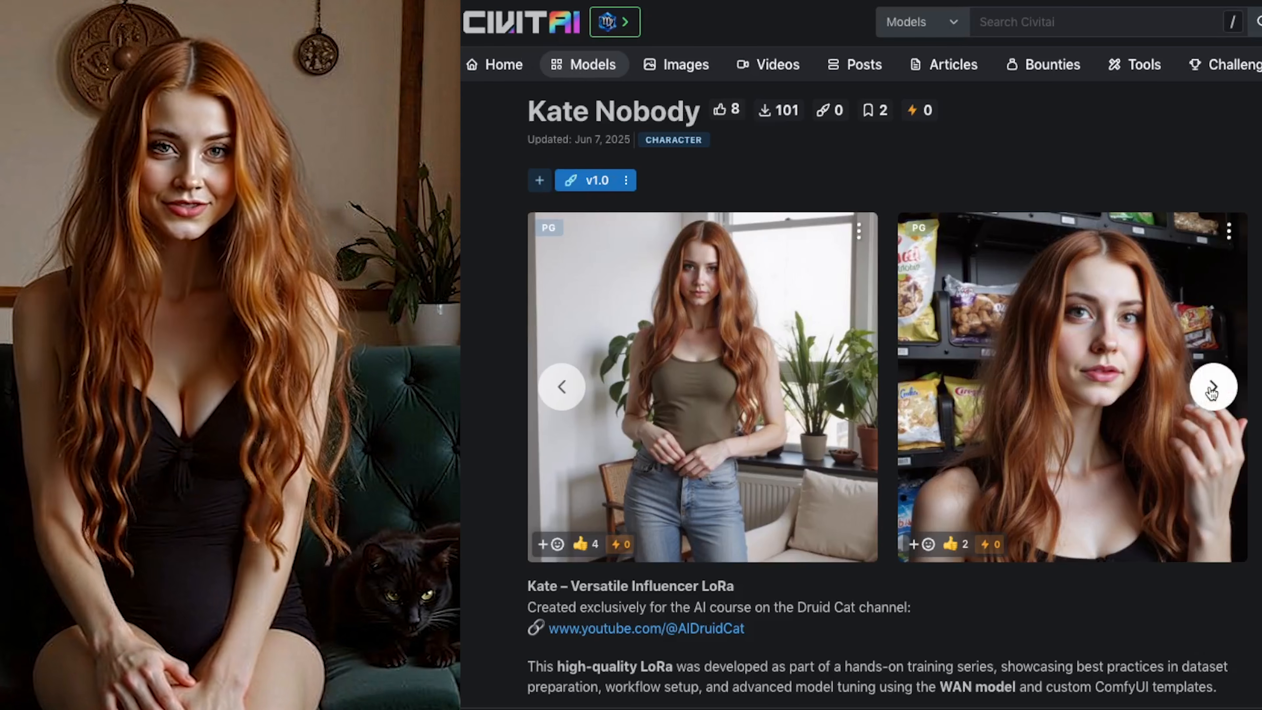
Switch to Civitai and browse forward through the example images on the red-haired character LoRA's page.
click(1212, 392)
click(1213, 392)
click(1213, 392)
click(1213, 393)
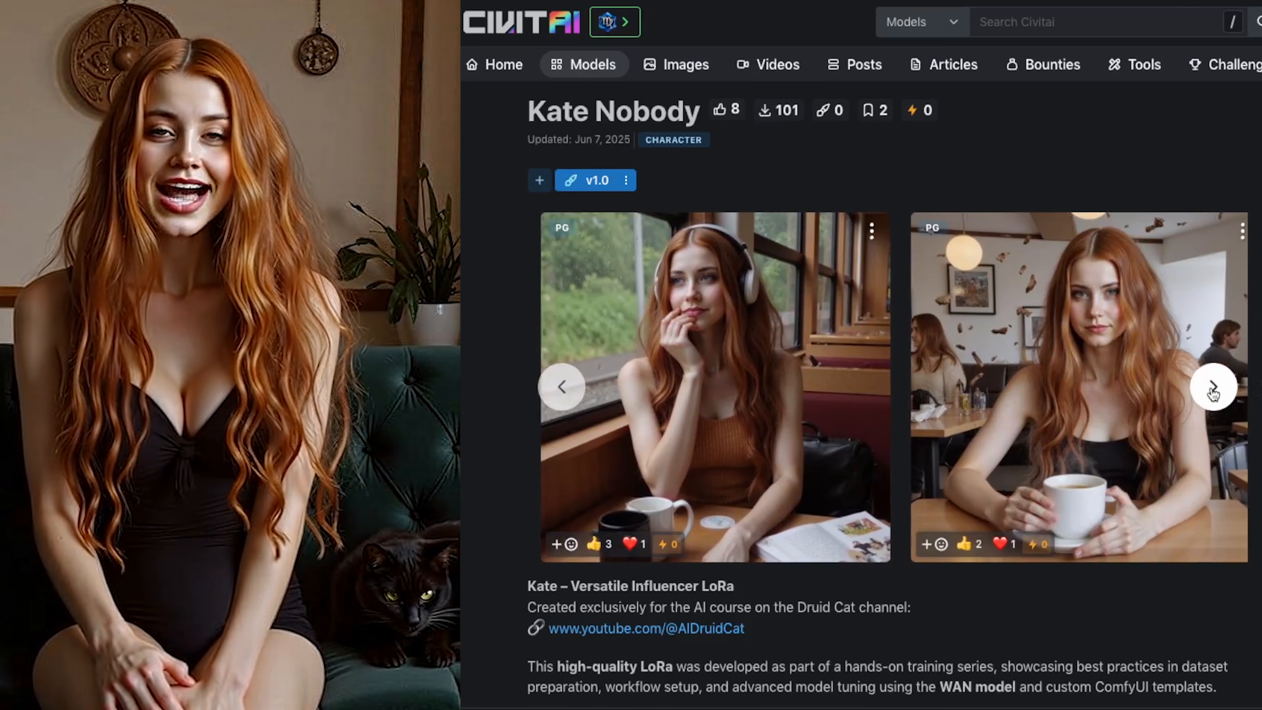